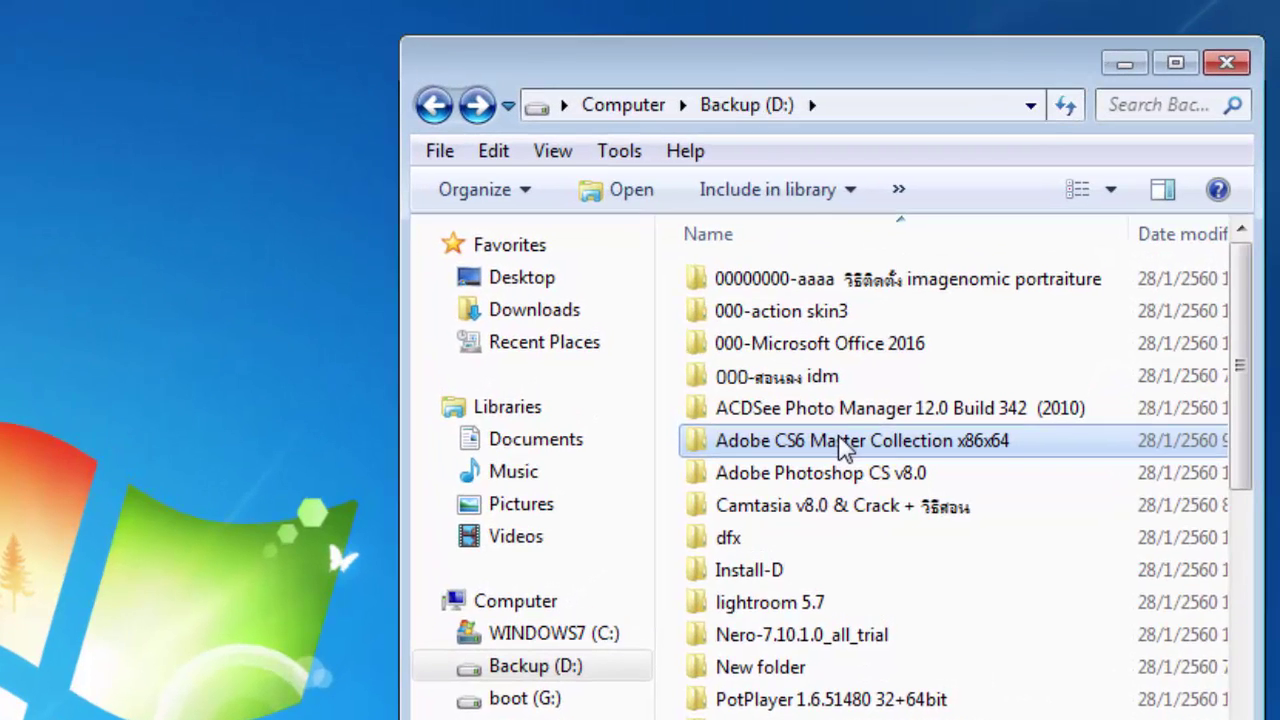
Run Set-up.exe from the Adobe CS6 Master Collection (Windows) folder on drive D and ignore the pending-restart warning
double_click(889, 398)
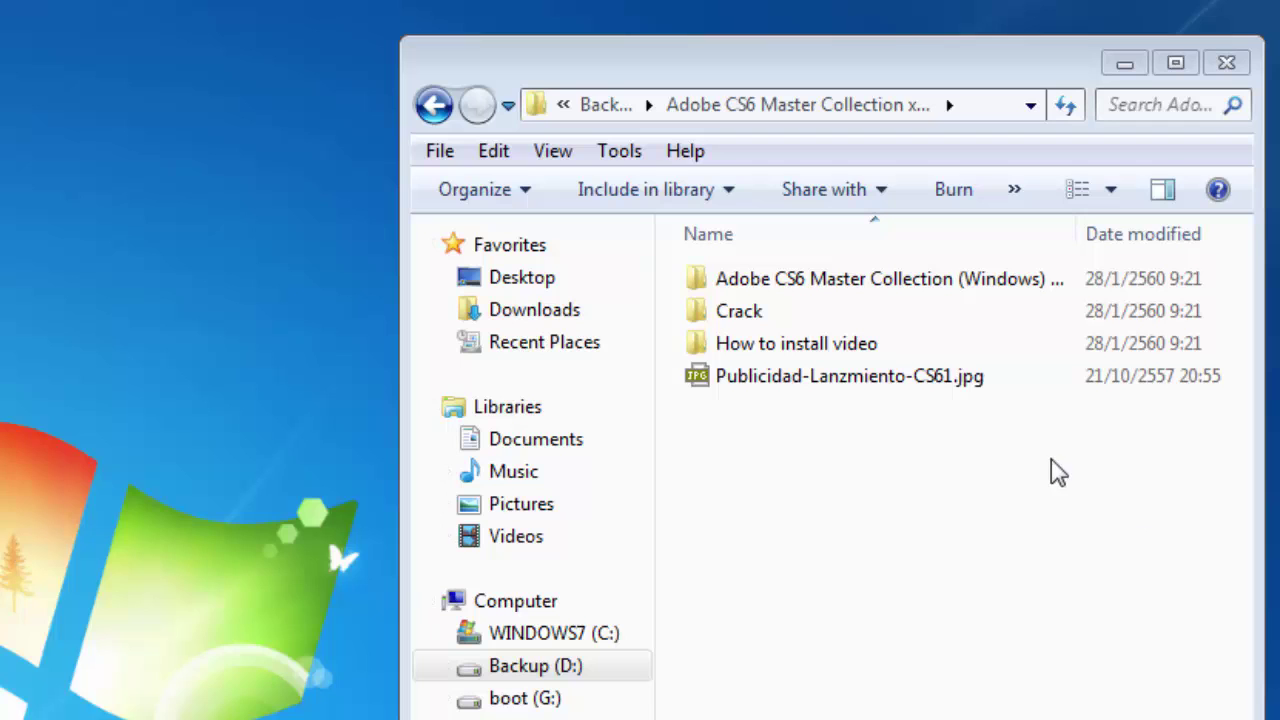
double_click(793, 289)
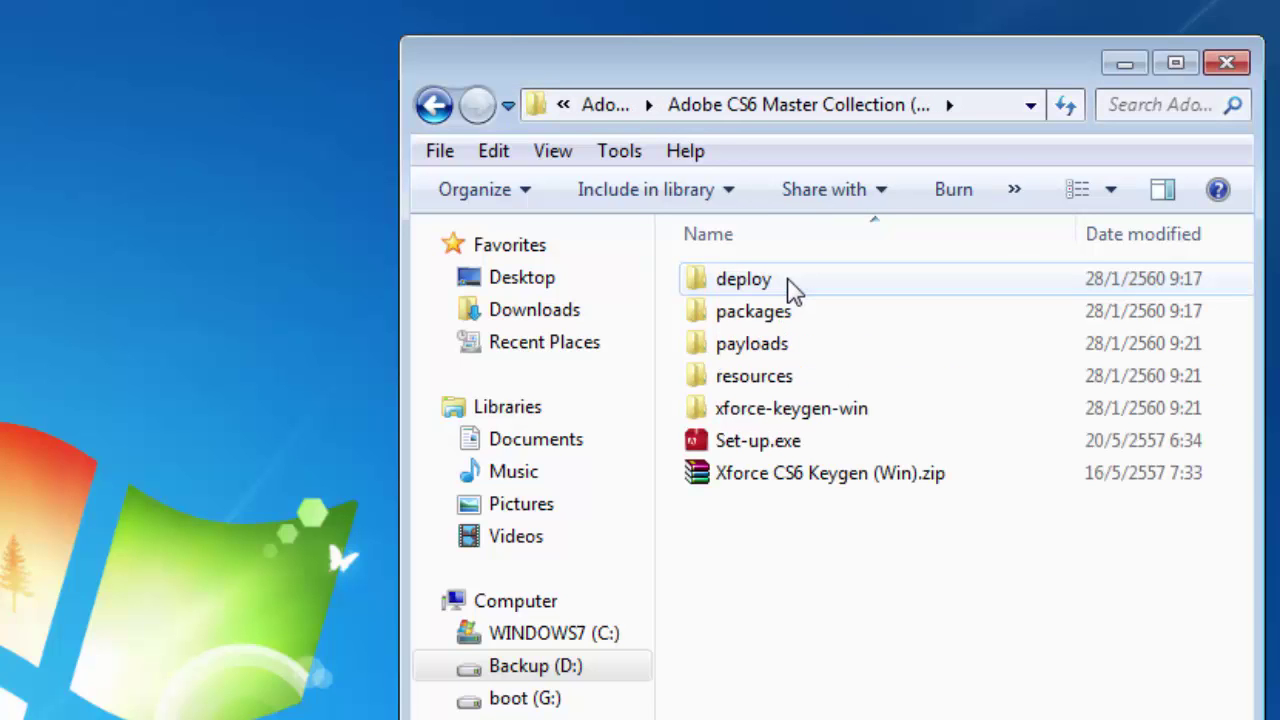
double_click(757, 445)
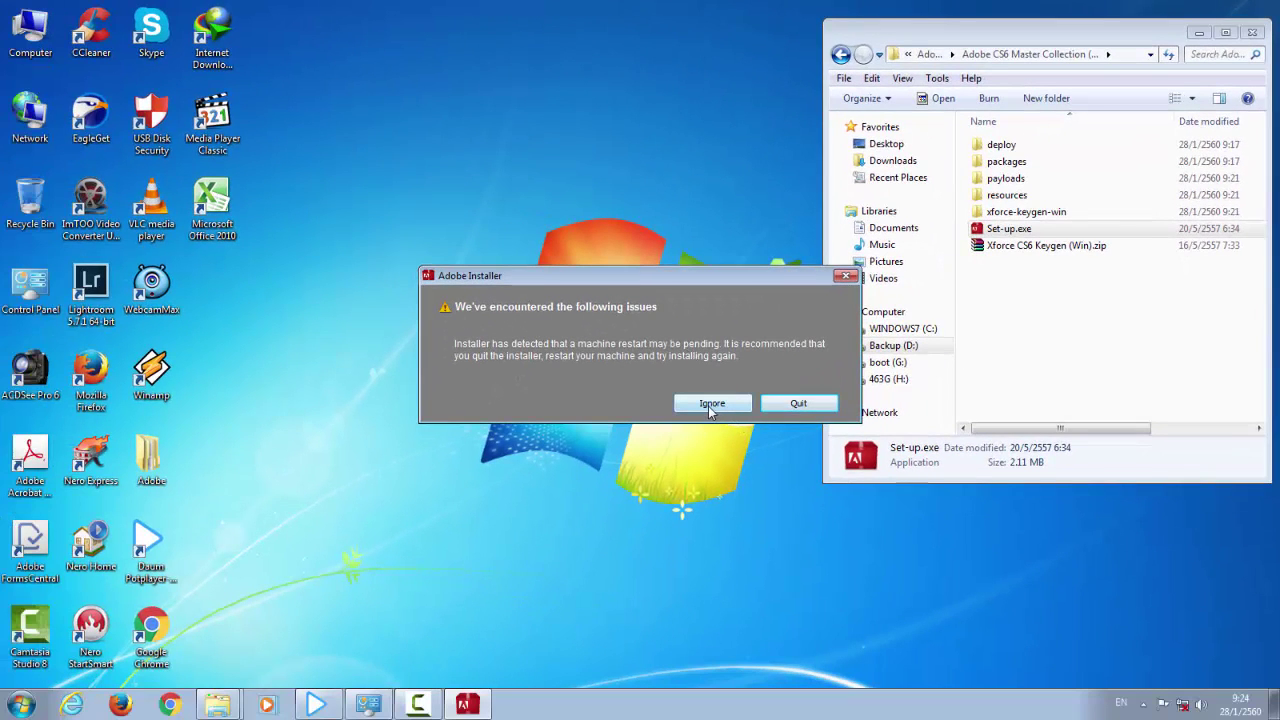
left_click(710, 405)
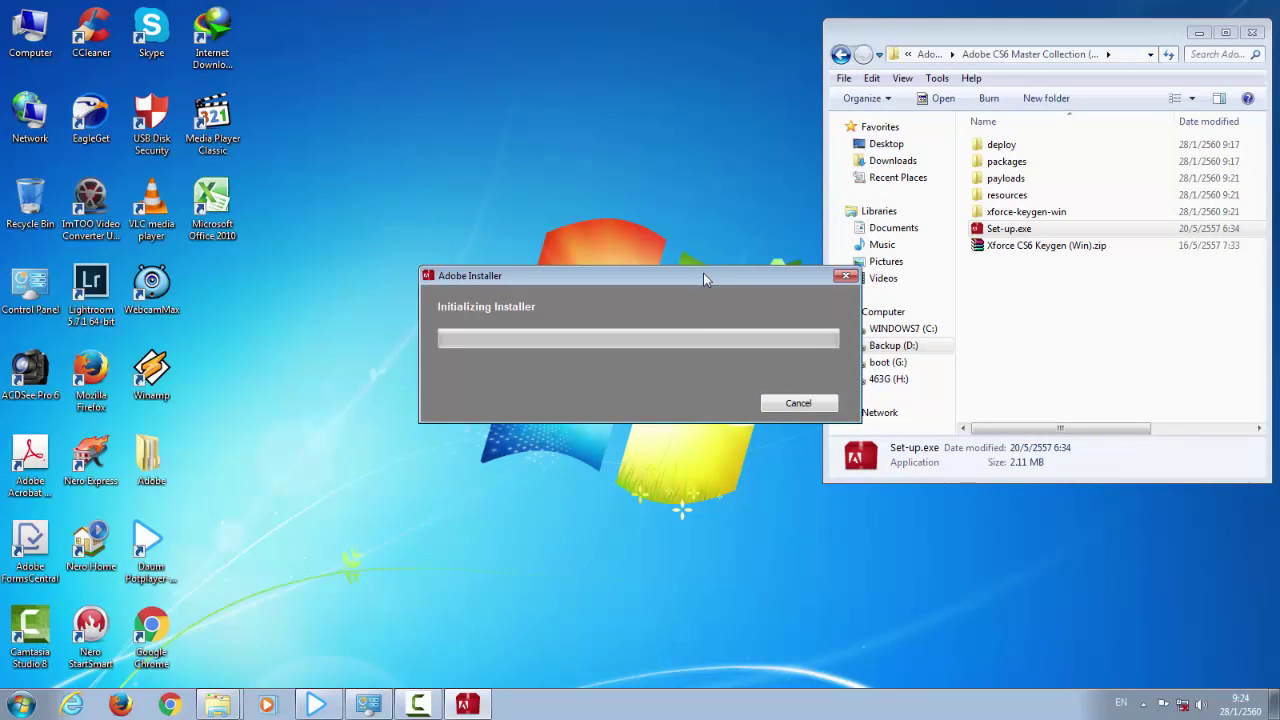
Move the Adobe Installer window aside, refresh the desktop and narrow the folder window slightly
left_click_drag(677, 272, 464, 298)
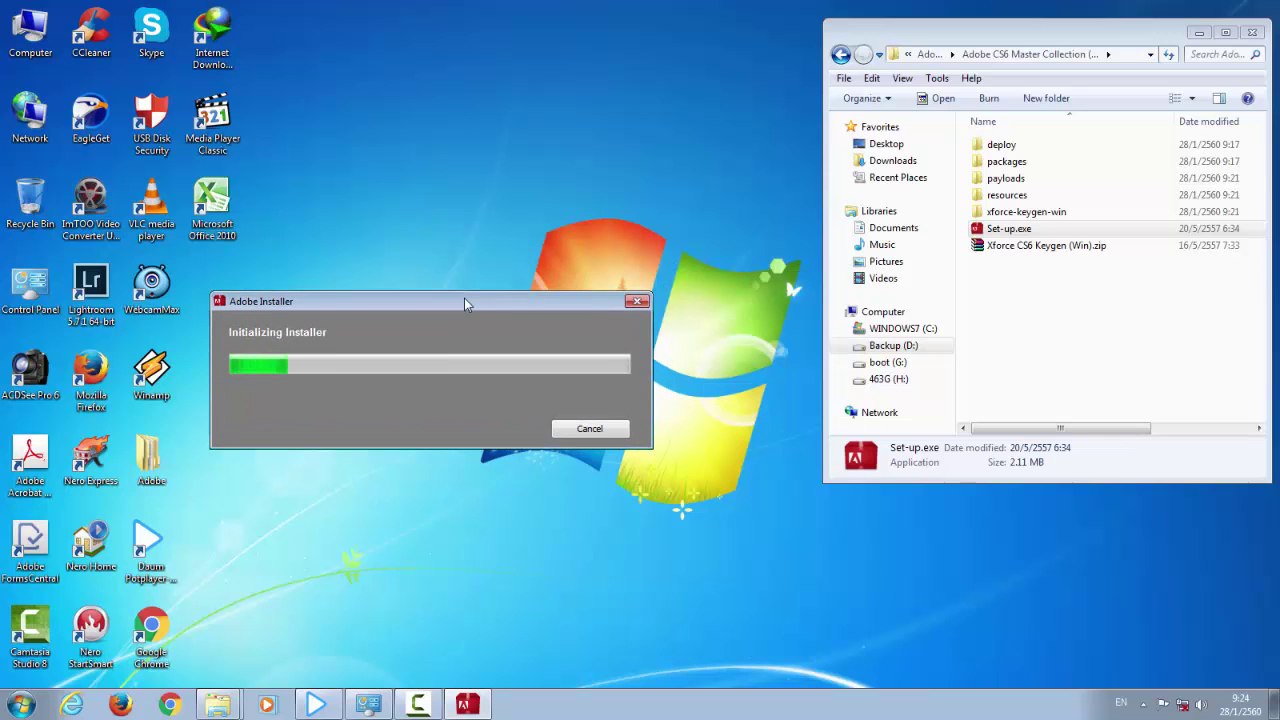
right_click(632, 89)
left_click(660, 134)
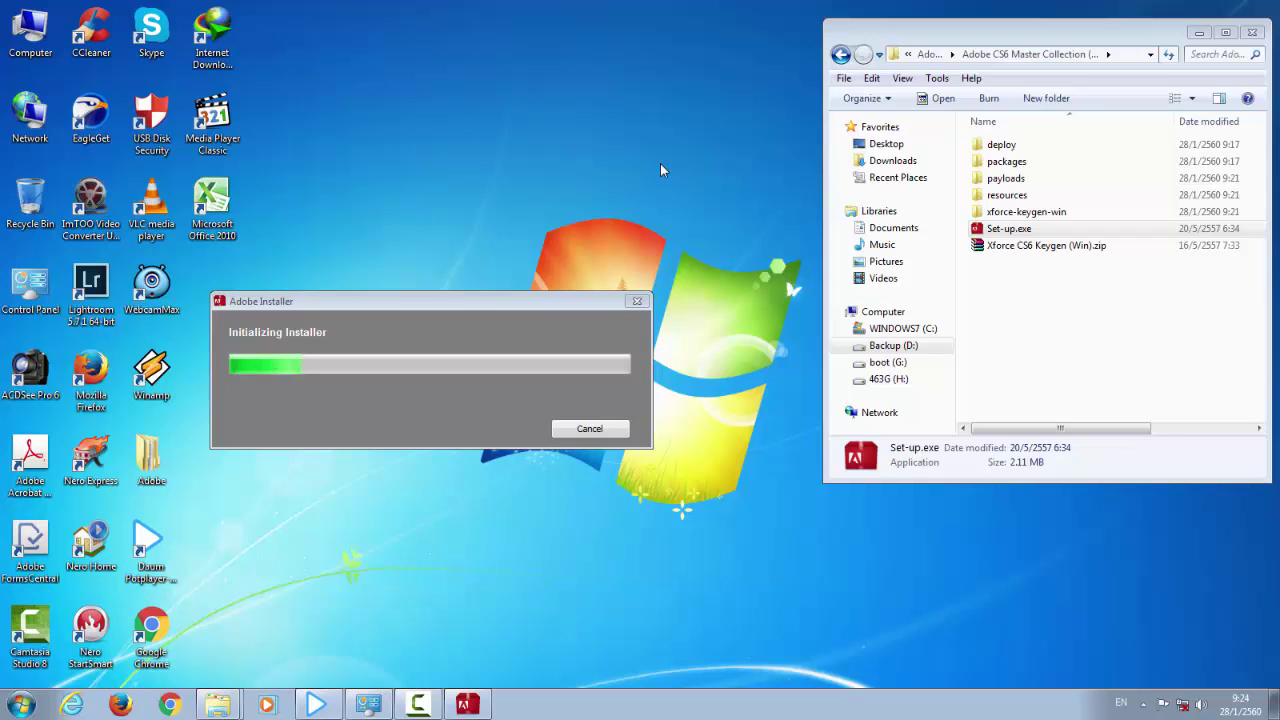
left_click_drag(823, 483, 849, 482)
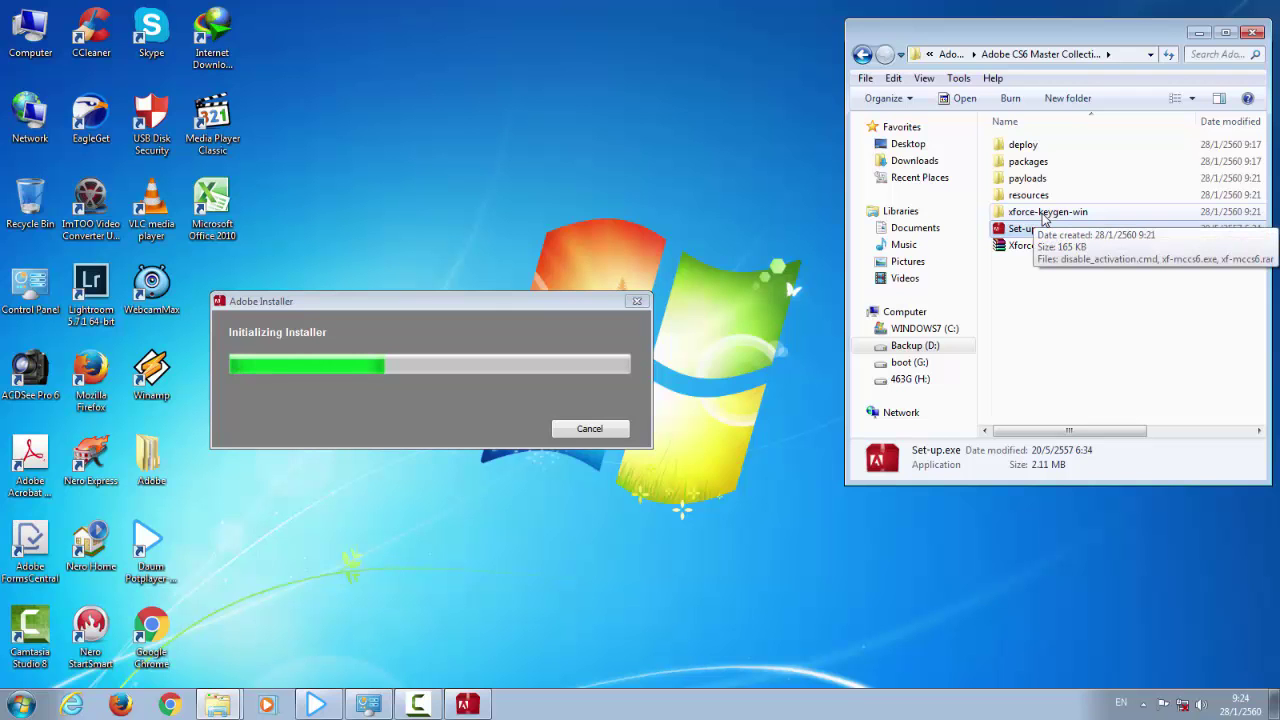
Run xf-mccs6.exe from the xforce-keygen-win folder as administrator
double_click(1043, 213)
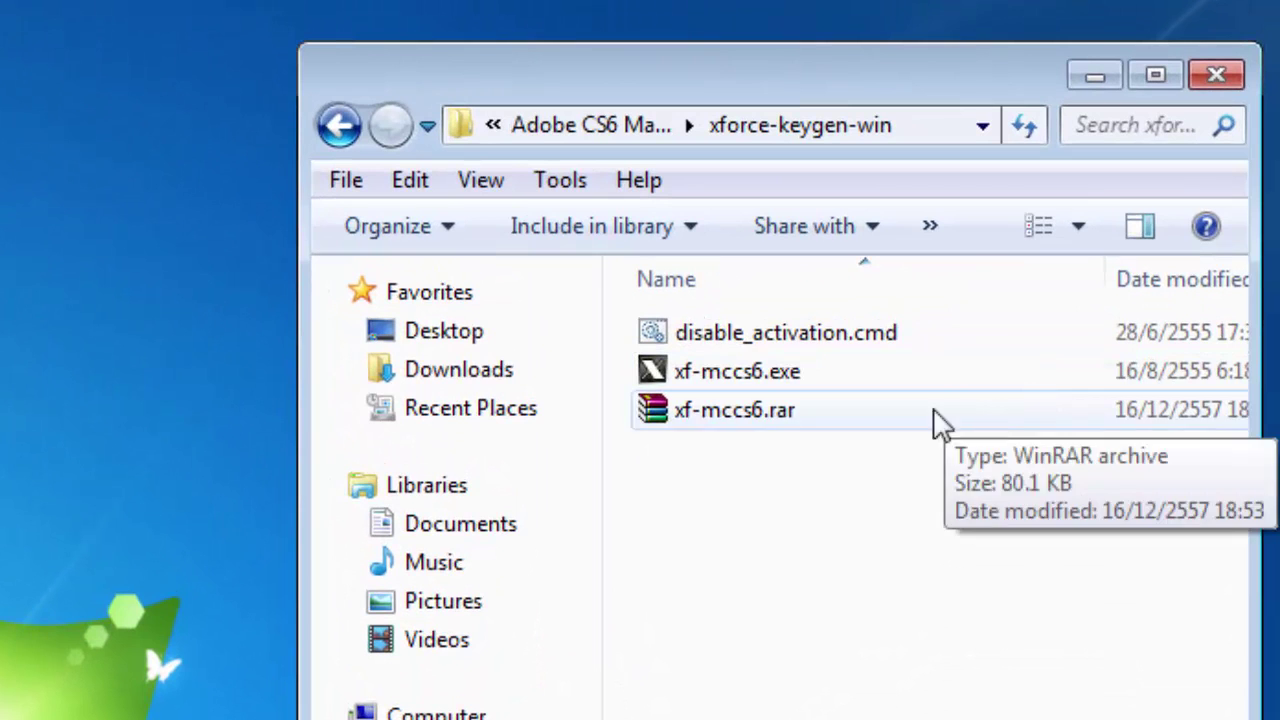
left_click(690, 376)
right_click(690, 376)
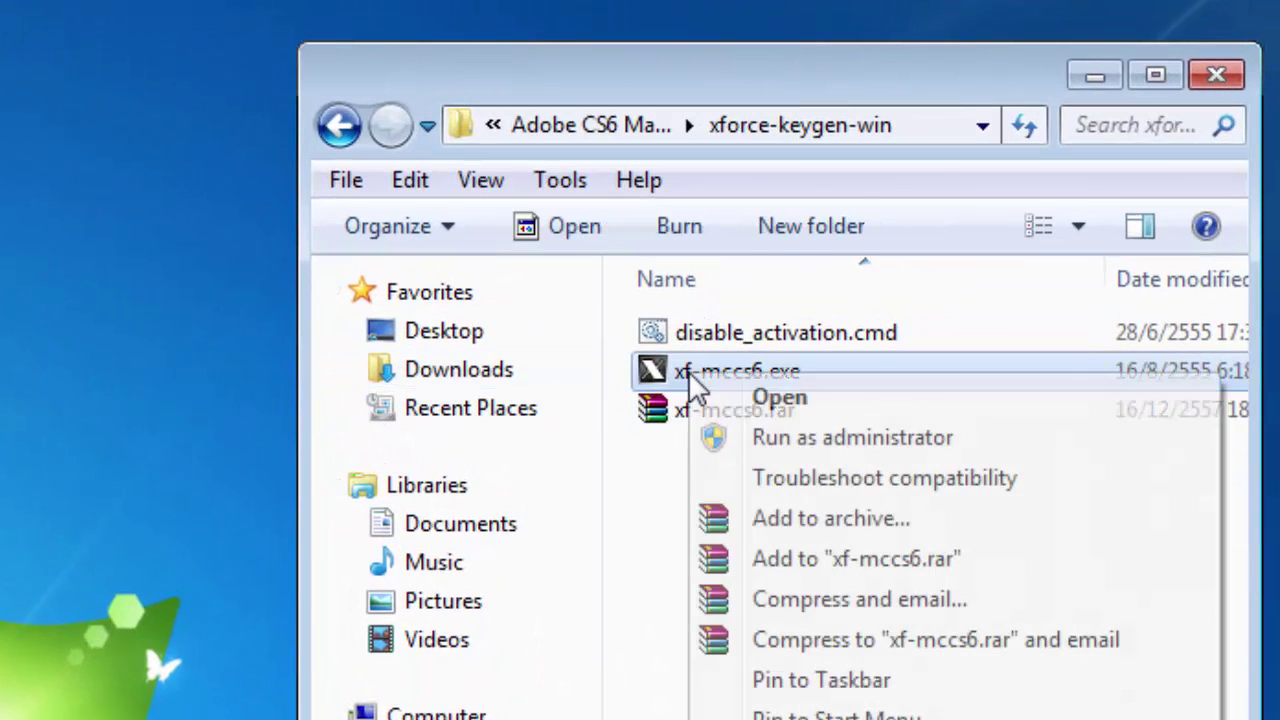
left_click(830, 440)
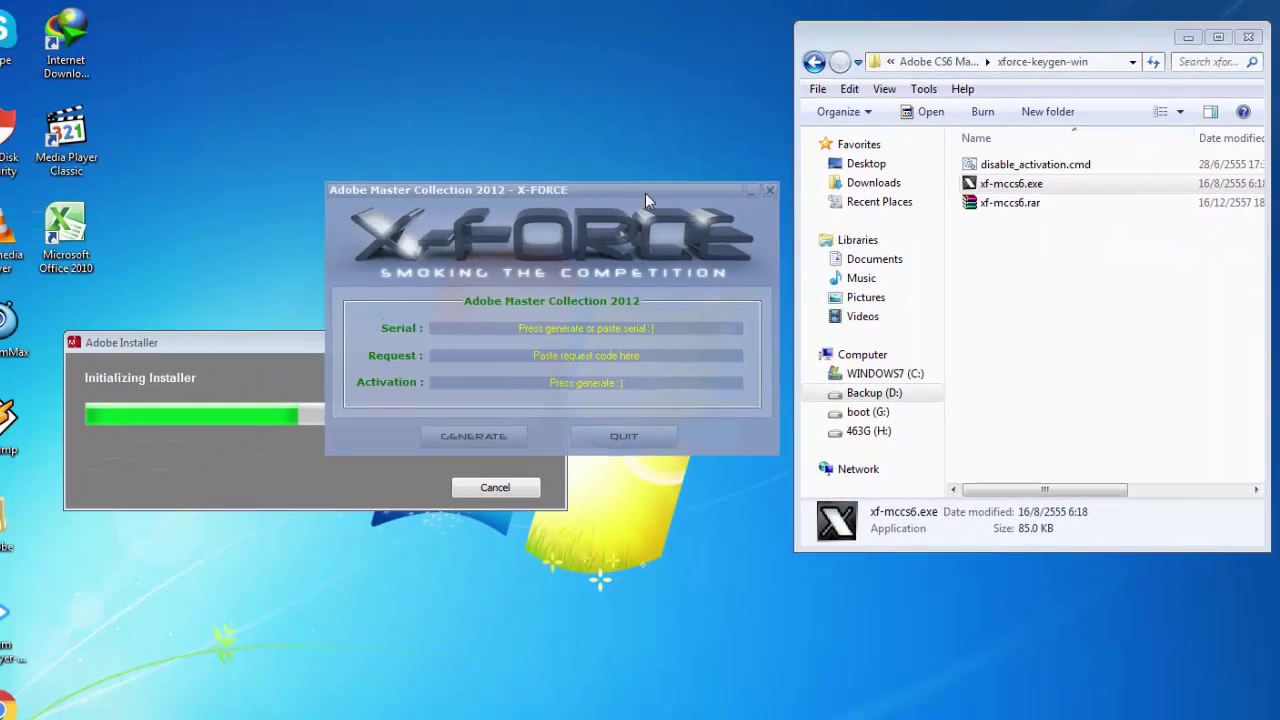
Lower the system volume and arrange the X-FORCE and folder windows clear of the installer
left_click_drag(645, 193, 1060, 482)
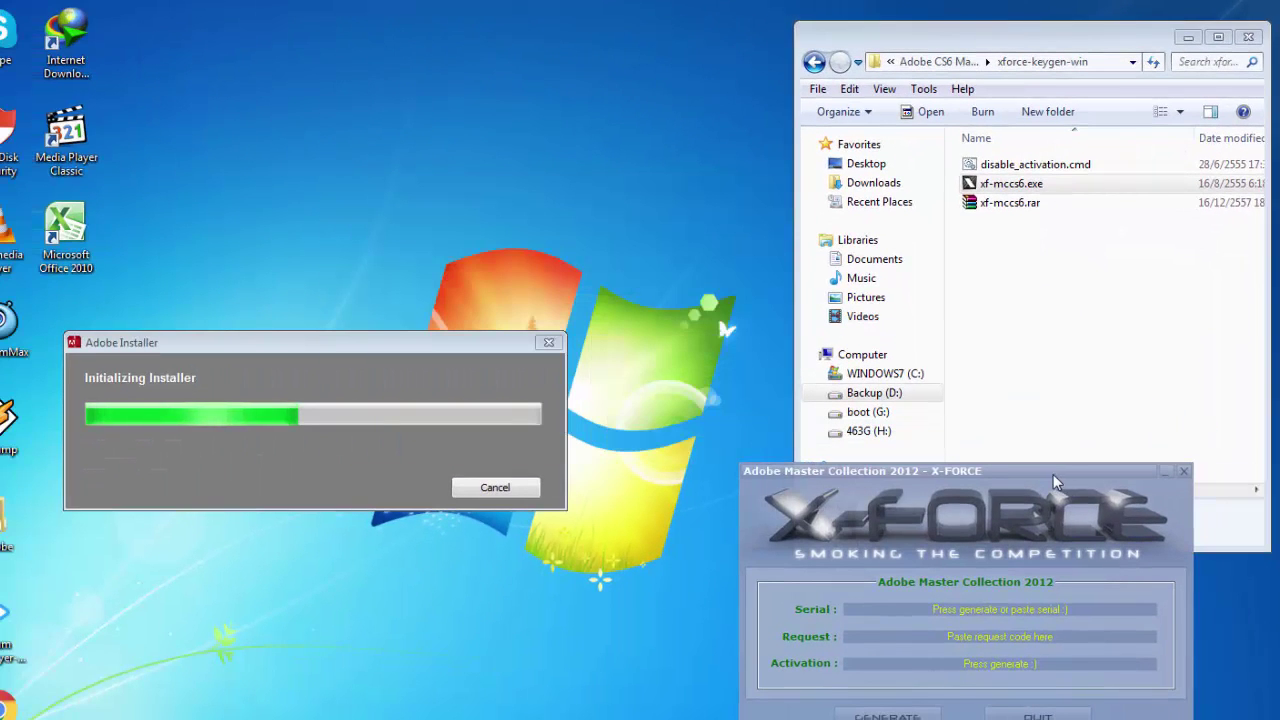
left_click_drag(1188, 584, 1188, 676)
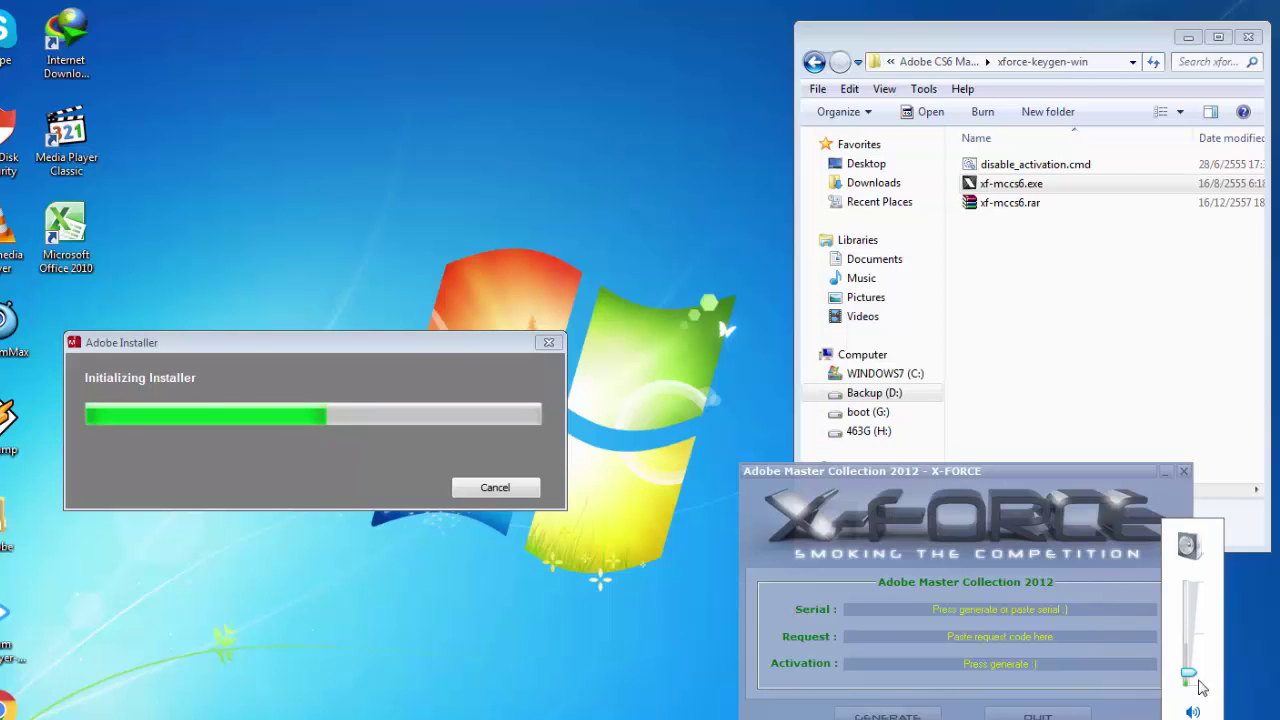
mouse_move(1191, 682)
left_click_drag(1079, 478, 1149, 473)
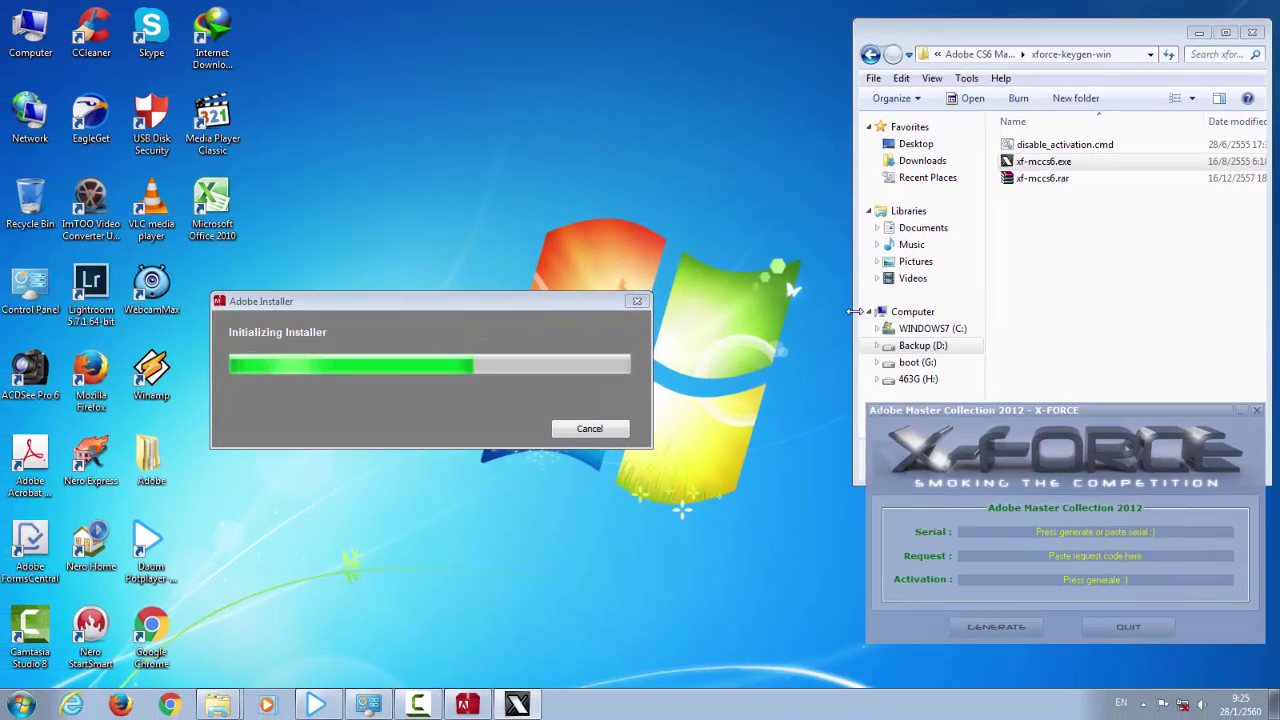
left_click_drag(853, 311, 887, 311)
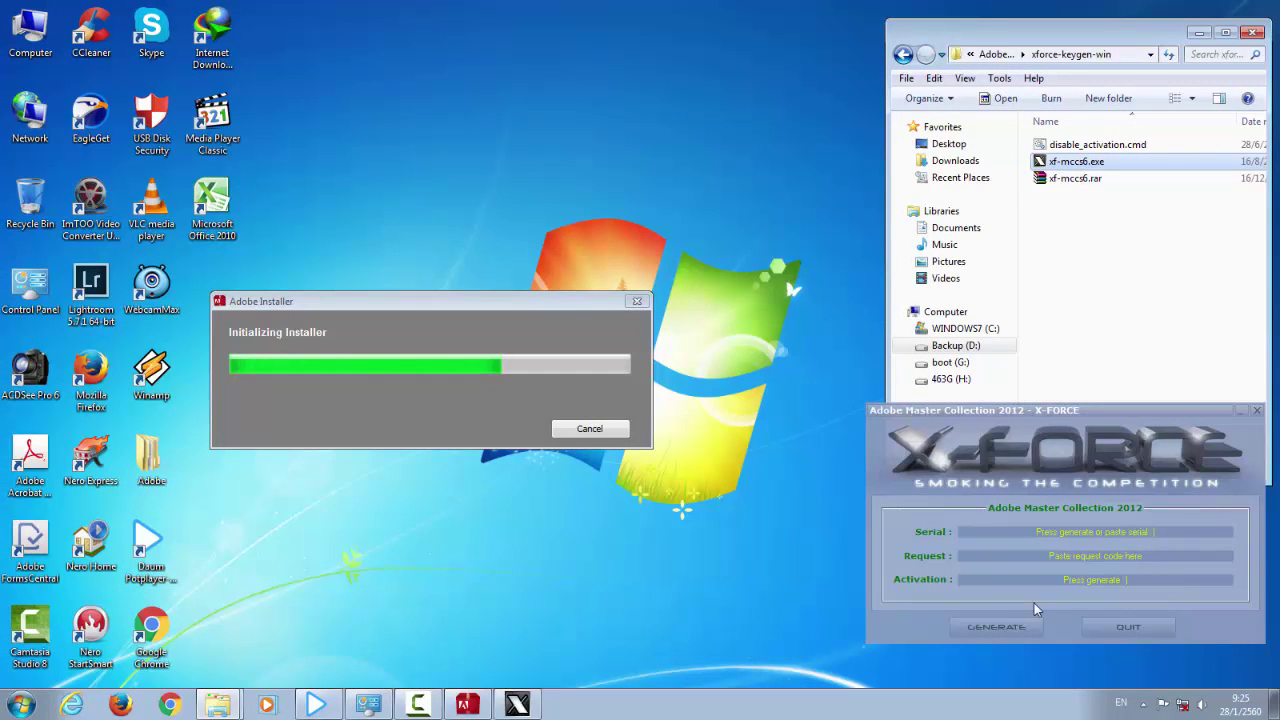
left_click(1203, 705)
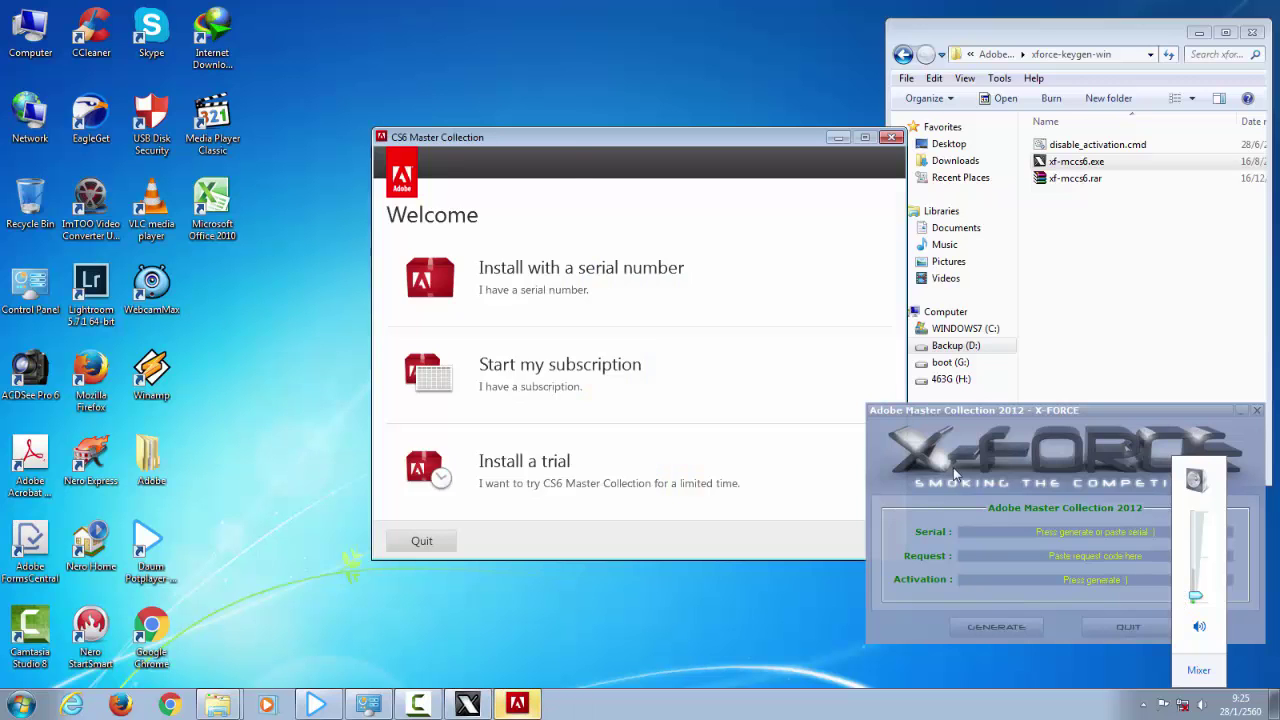
Move the CS6 Master Collection installer aside, choose installation with a serial number and accept the license agreement
left_click_drag(581, 141, 314, 98)
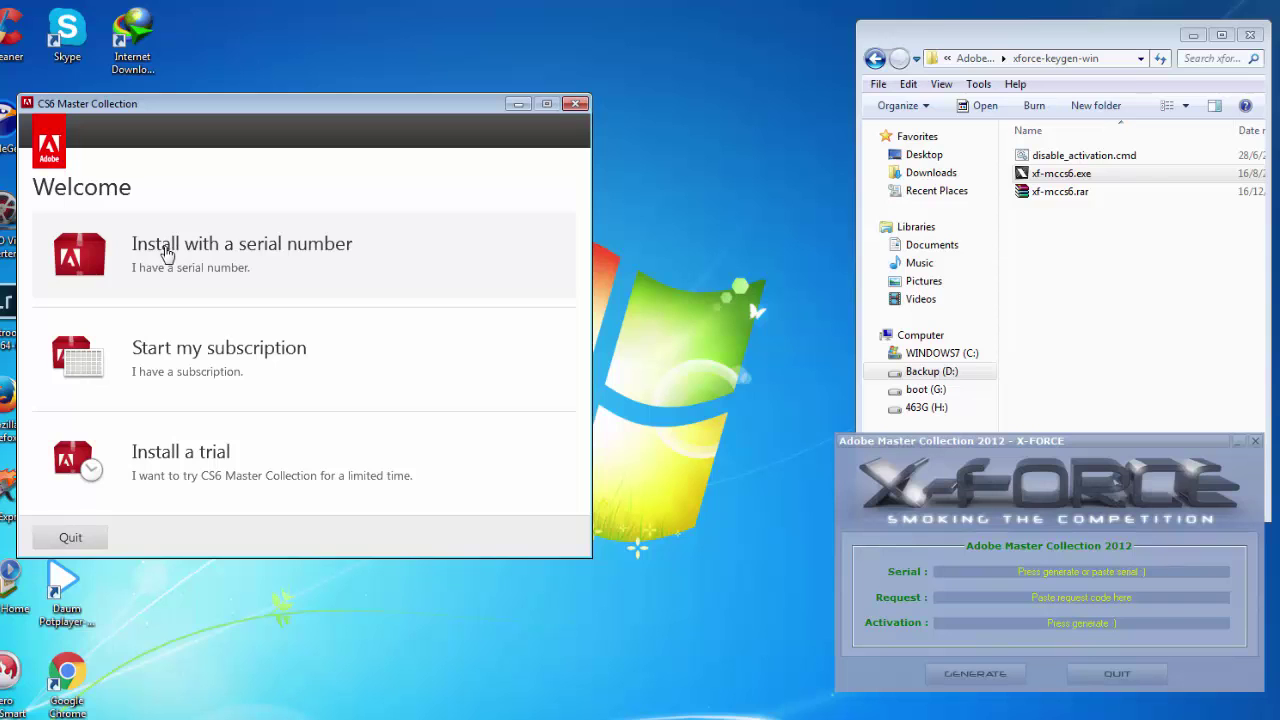
left_click(167, 253)
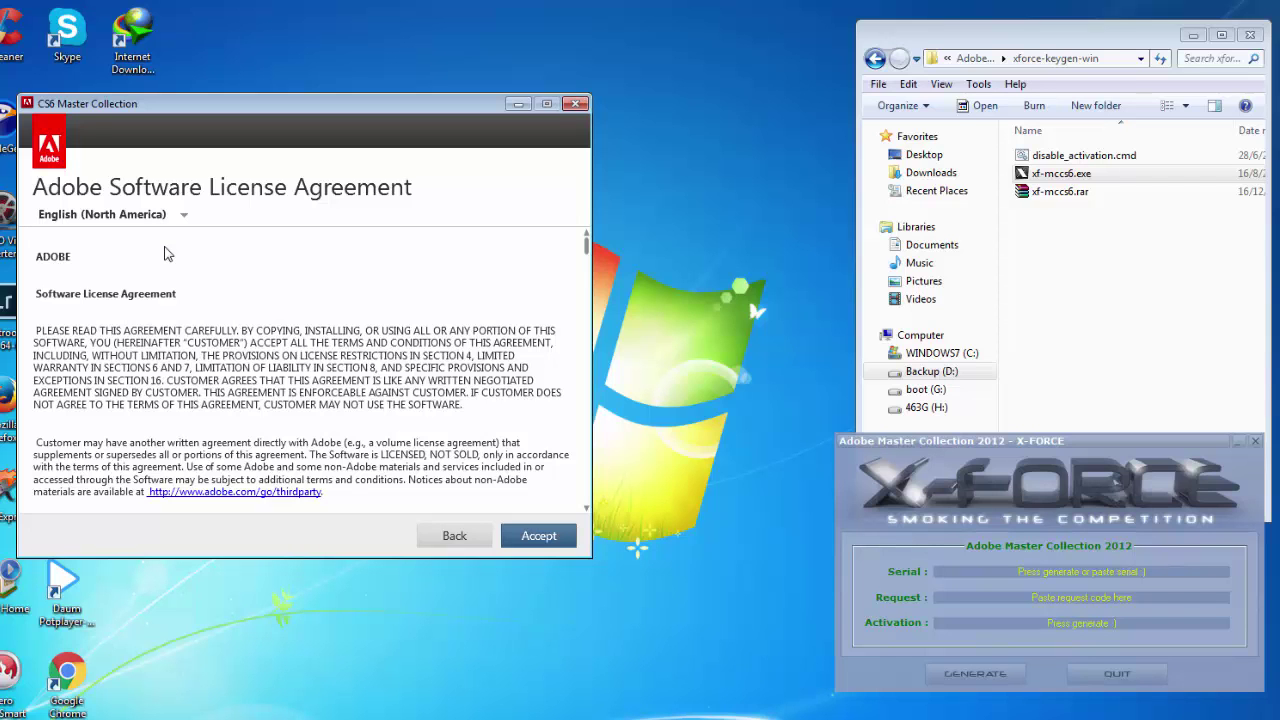
left_click(537, 537)
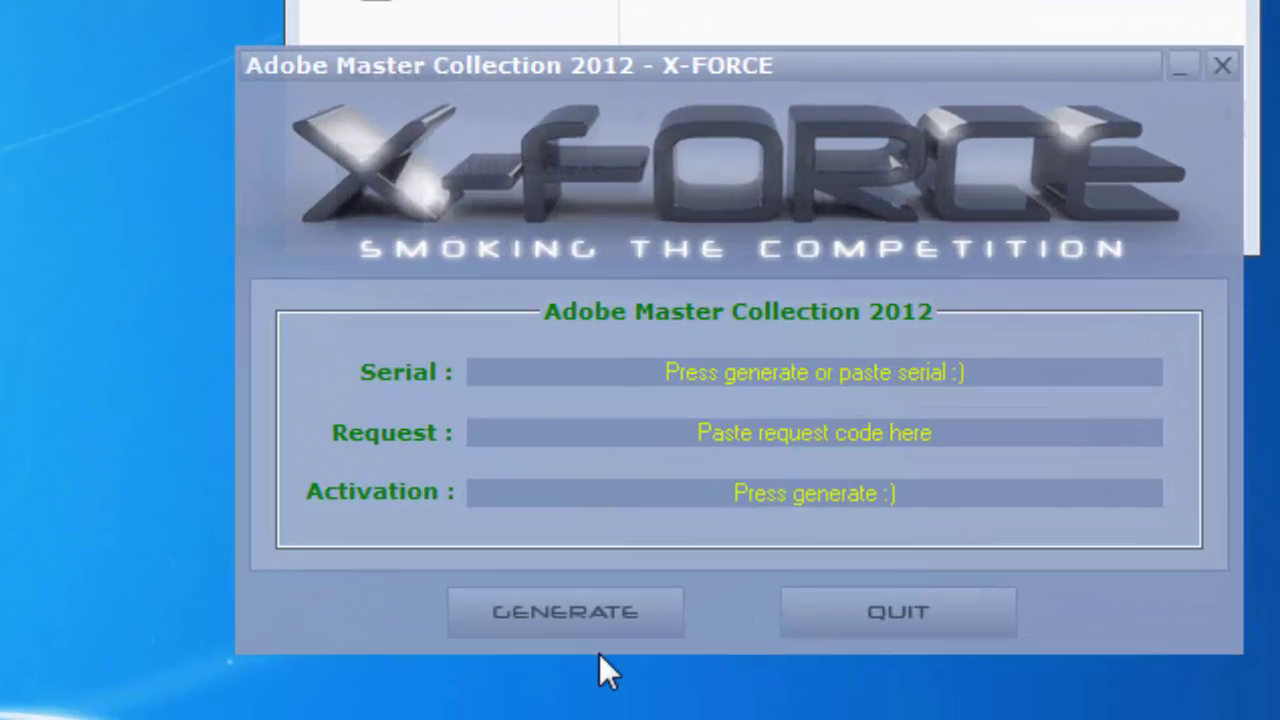
Generate a serial number in the X-FORCE window and copy it
left_click(587, 619)
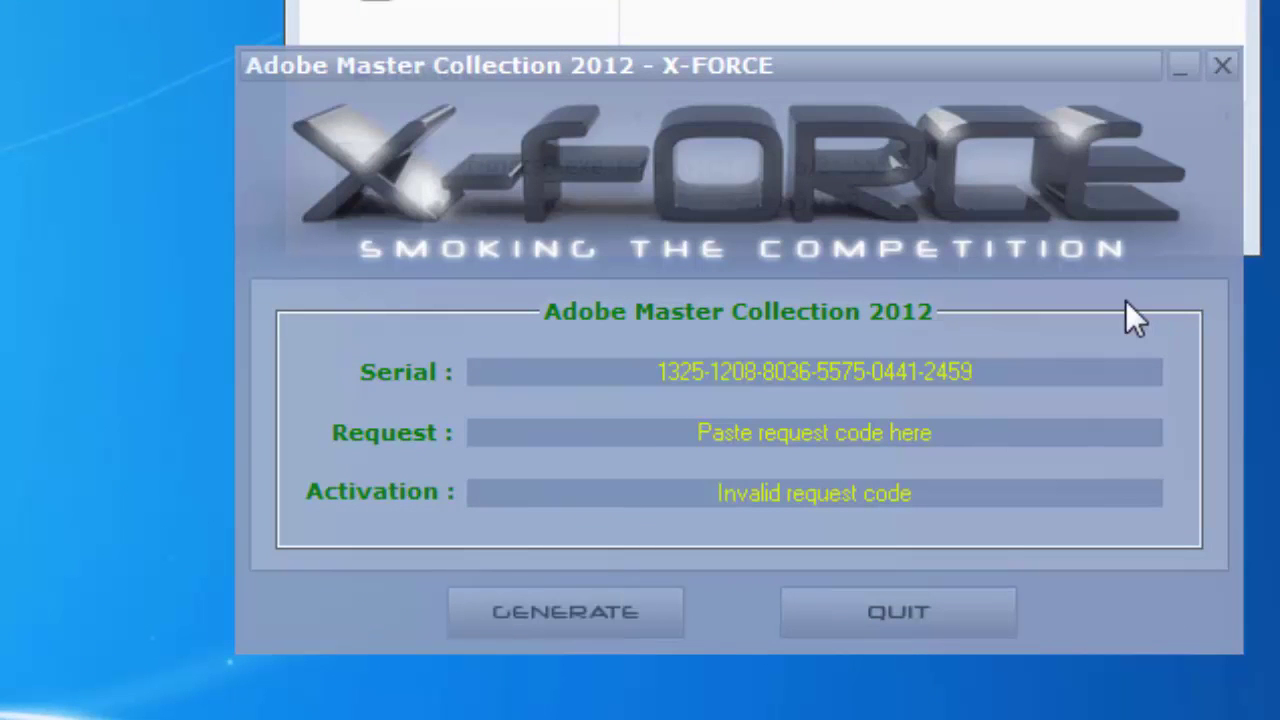
left_click_drag(998, 375, 648, 375)
right_click(669, 368)
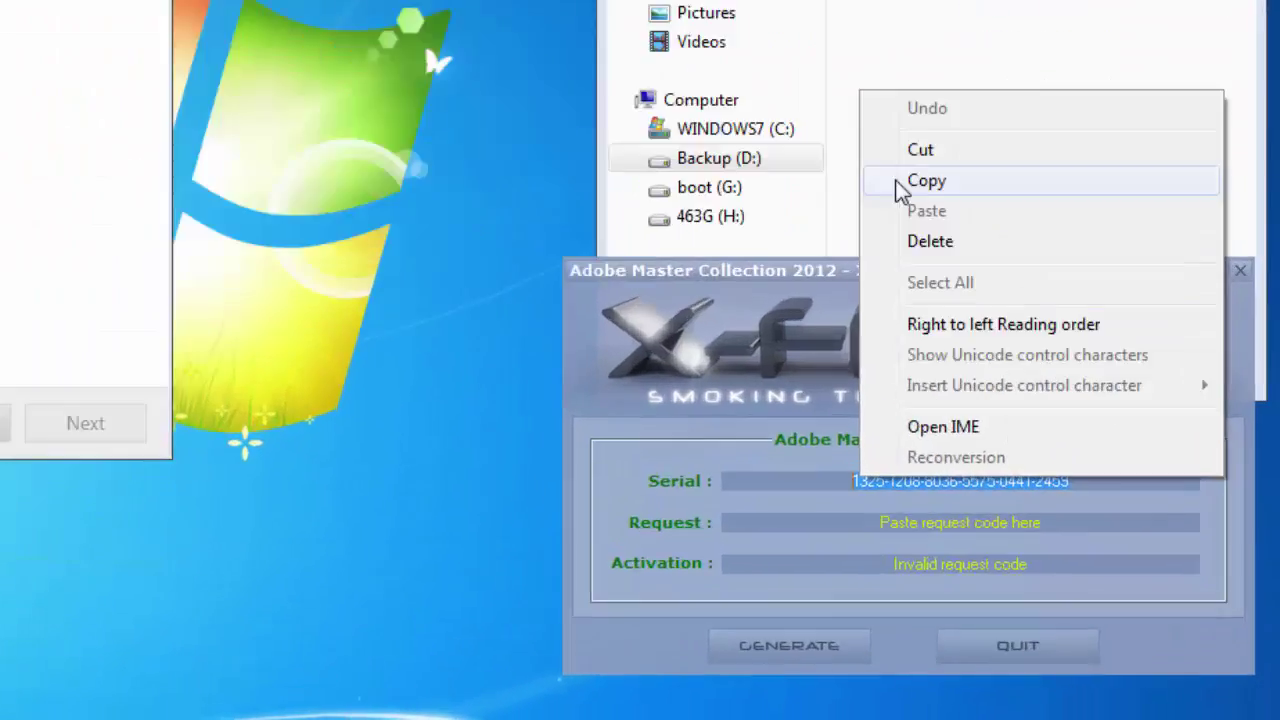
left_click(897, 184)
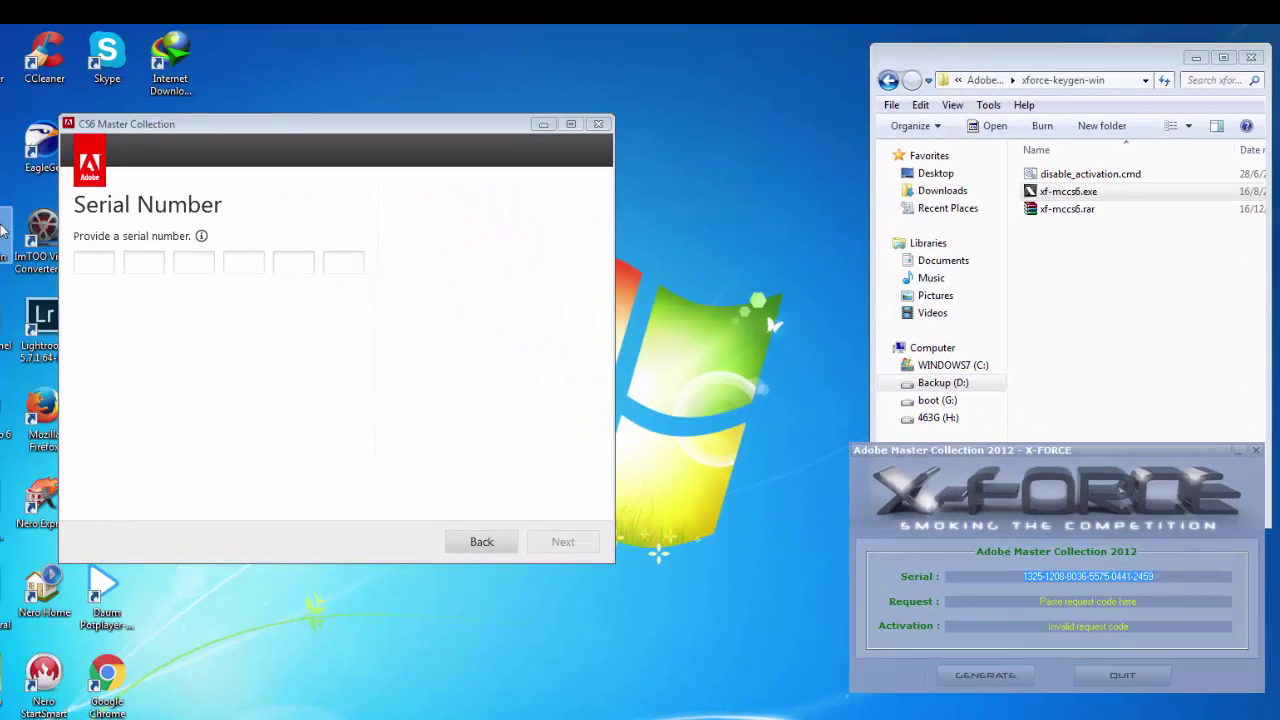
Paste the serial number into the installer's Serial Number fields, continue and choose to connect to the Internet later
left_click(37, 245)
right_click(37, 245)
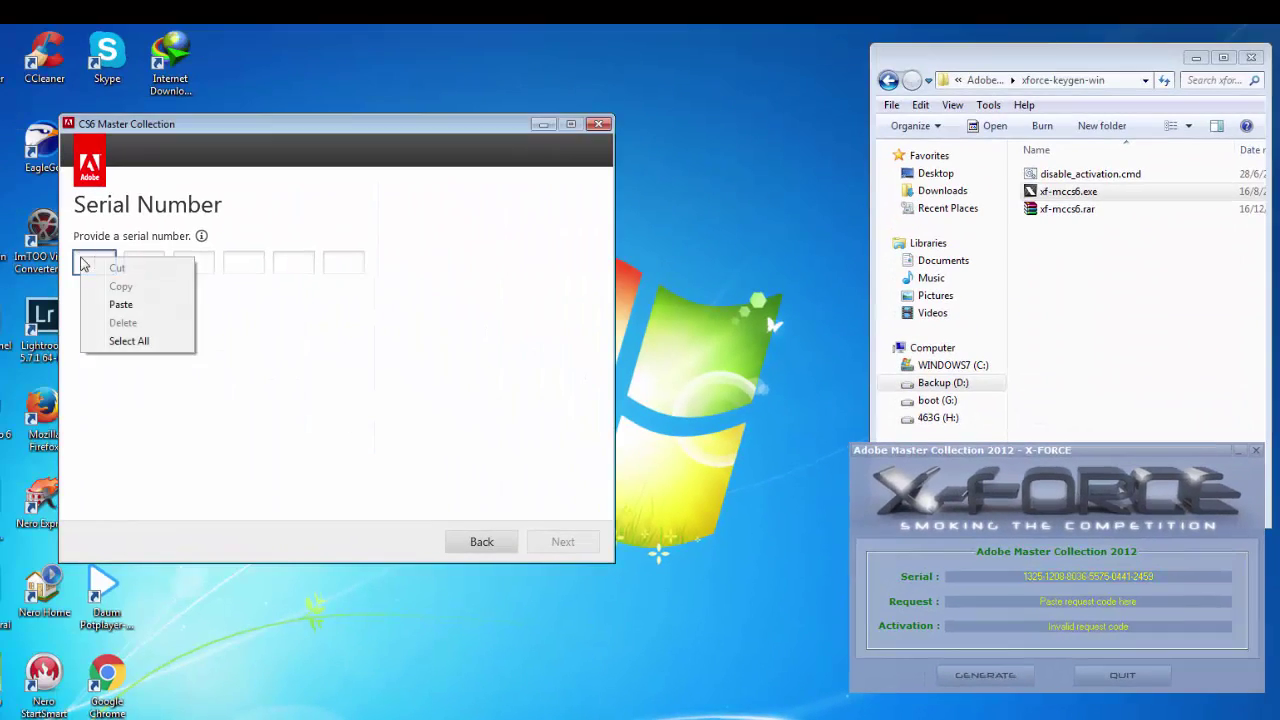
left_click(124, 309)
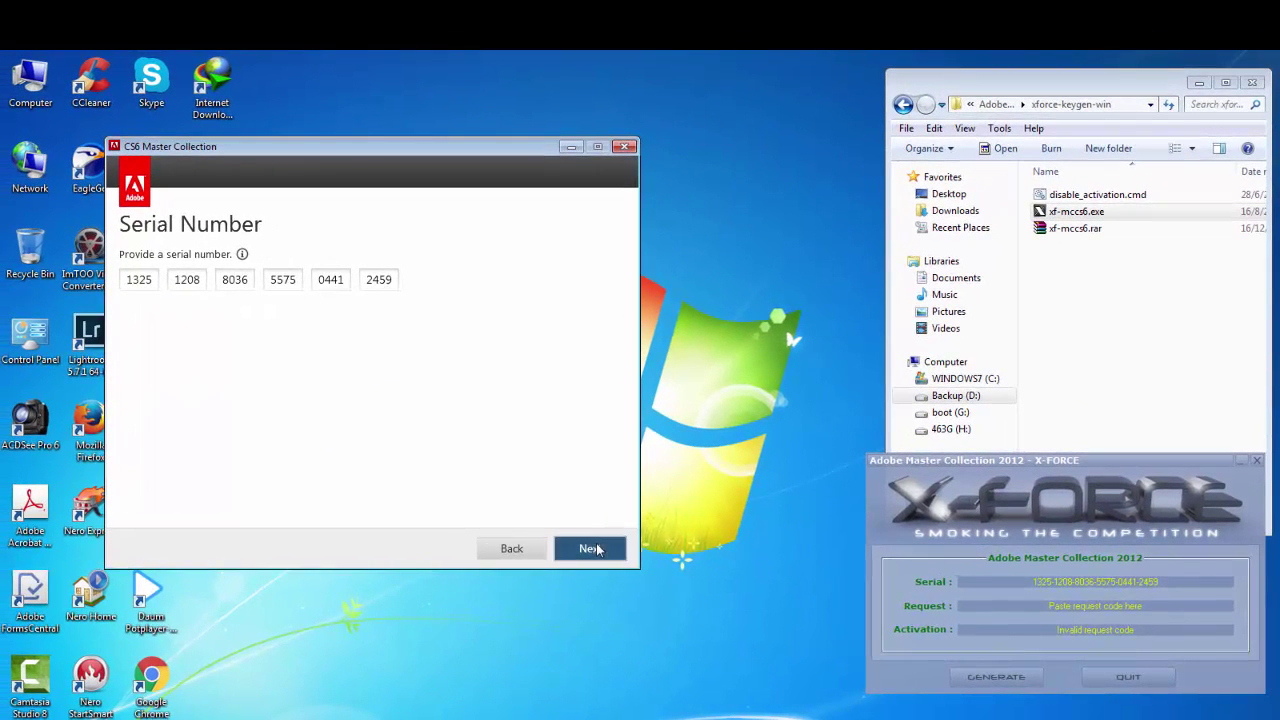
left_click(592, 549)
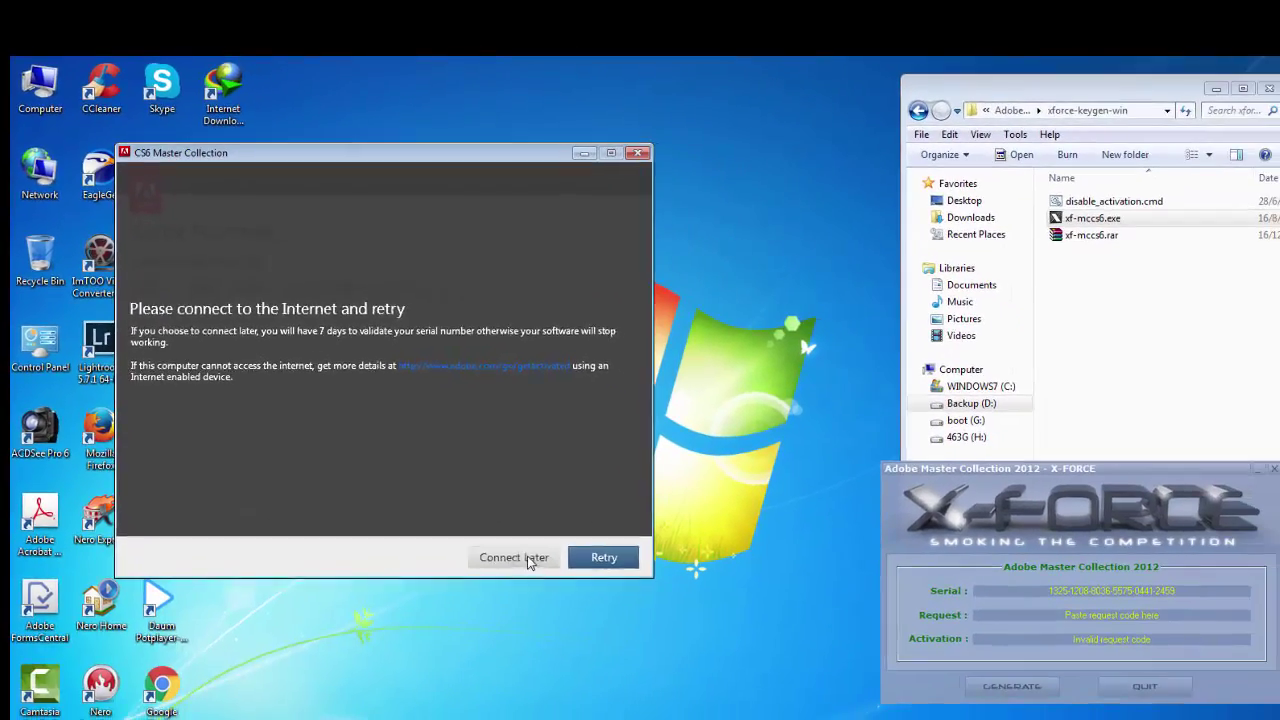
left_click(630, 678)
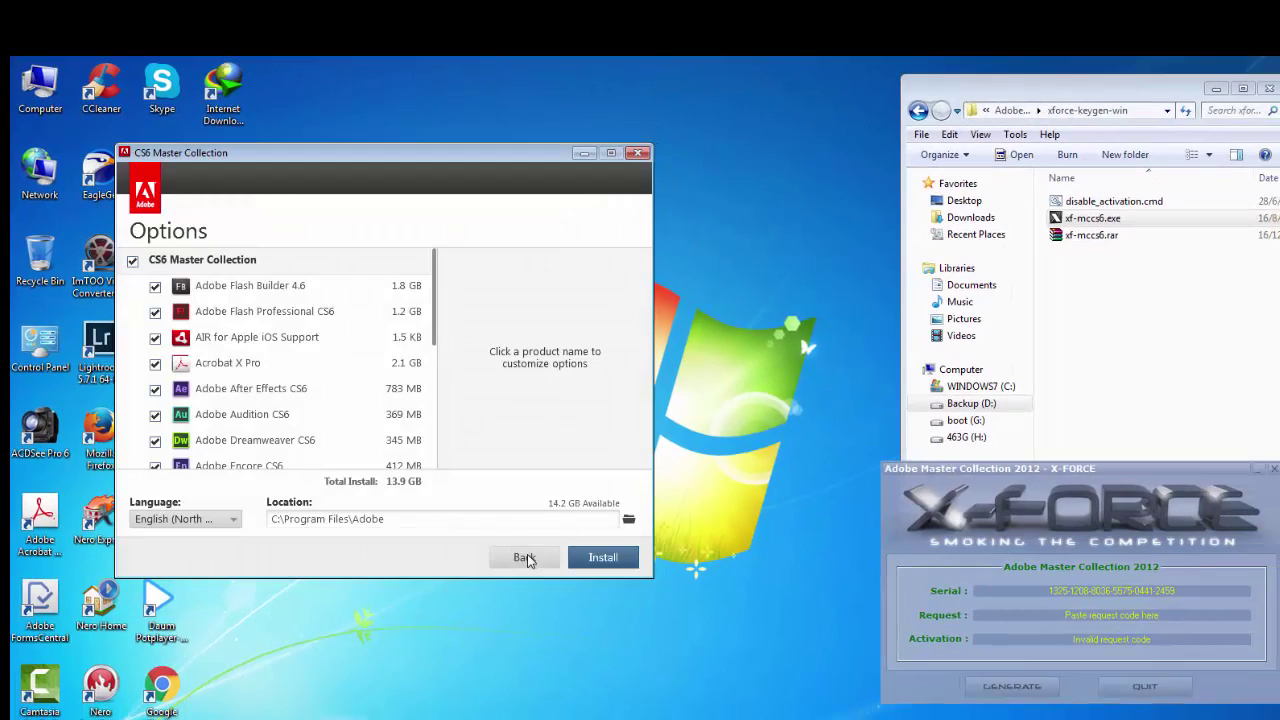
Deselect the full CS6 Master Collection, select only the 32-bit and 64-bit editions of Illustrator CS6 and Photoshop CS6, and start the installation
left_click_drag(417, 160, 428, 153)
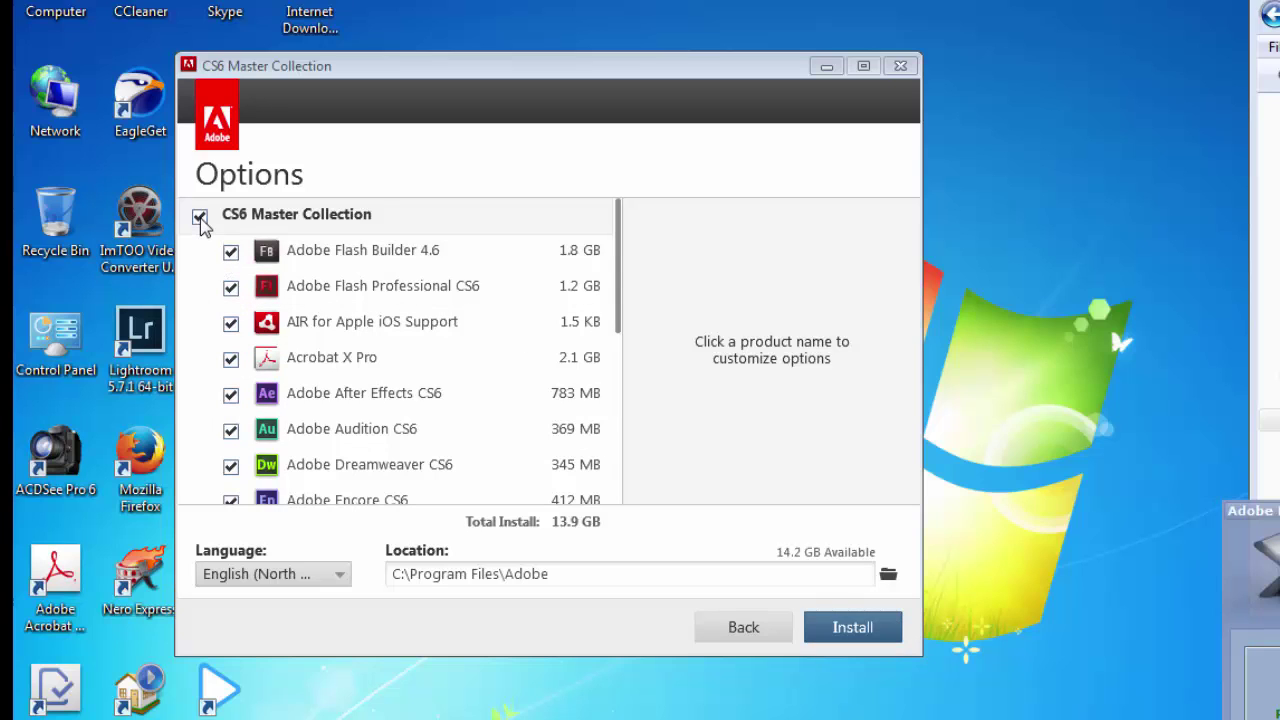
left_click(200, 217)
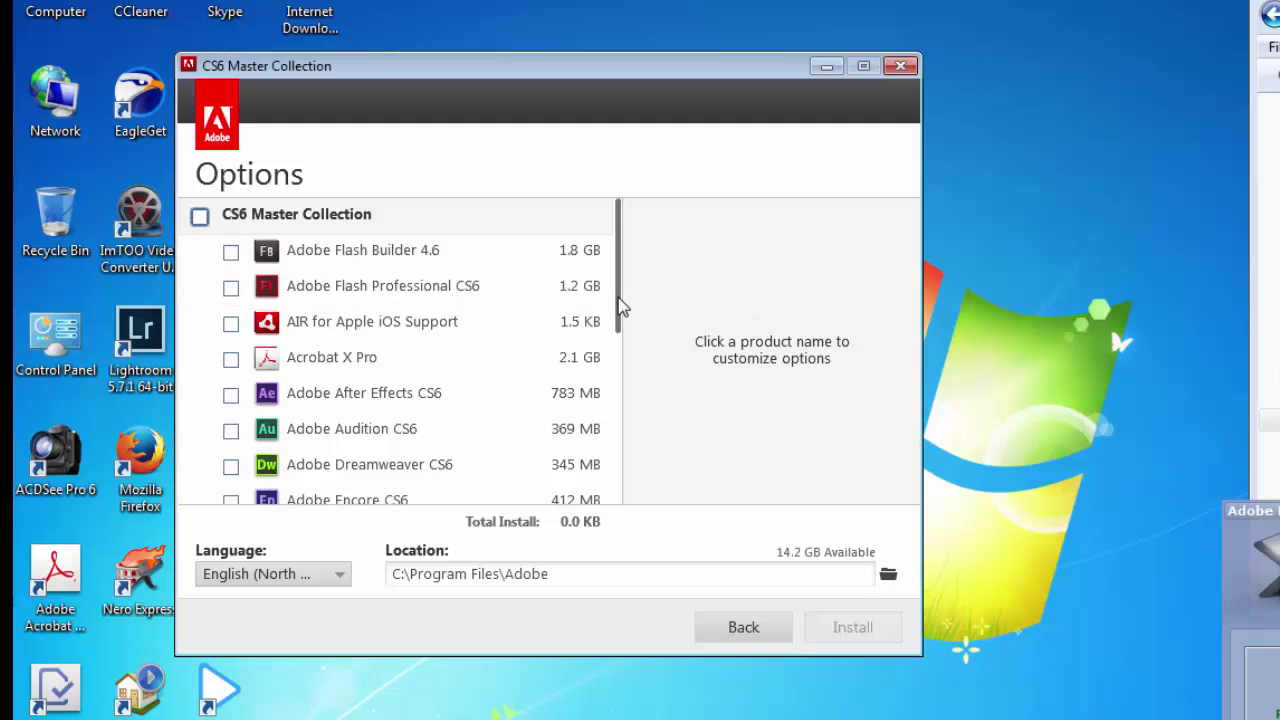
left_click_drag(619, 308, 620, 471)
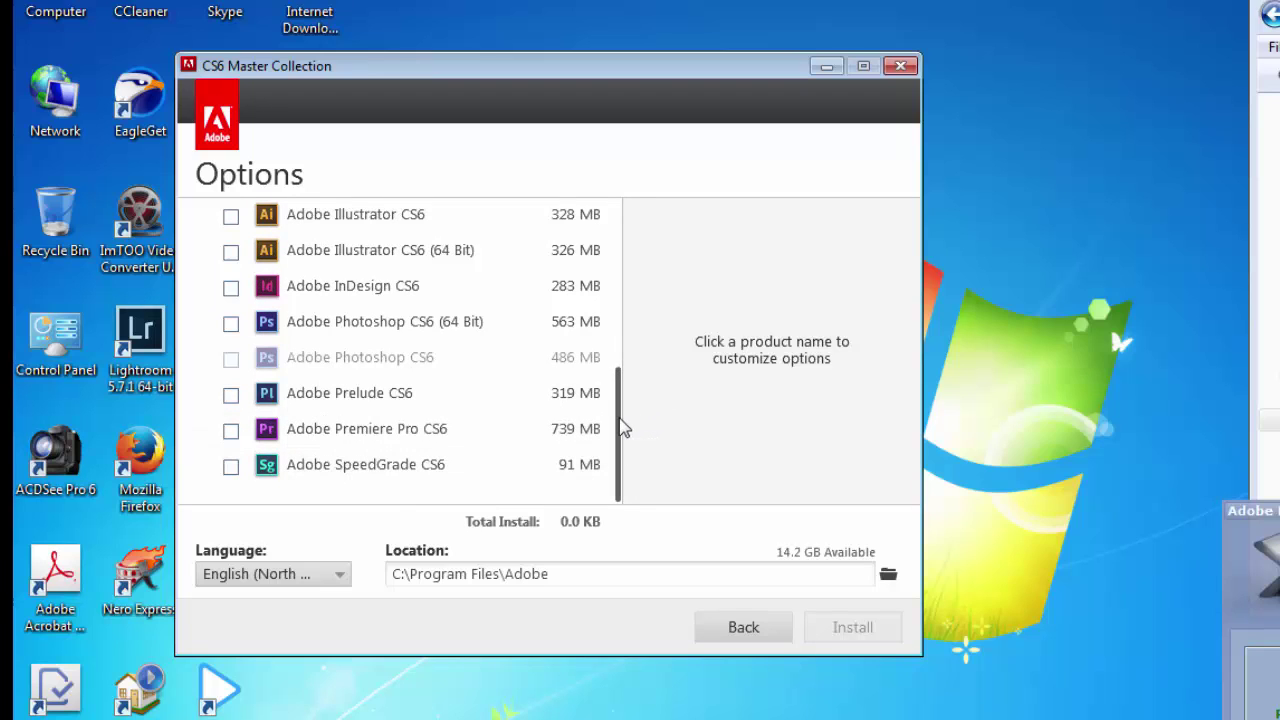
left_click_drag(621, 428, 624, 373)
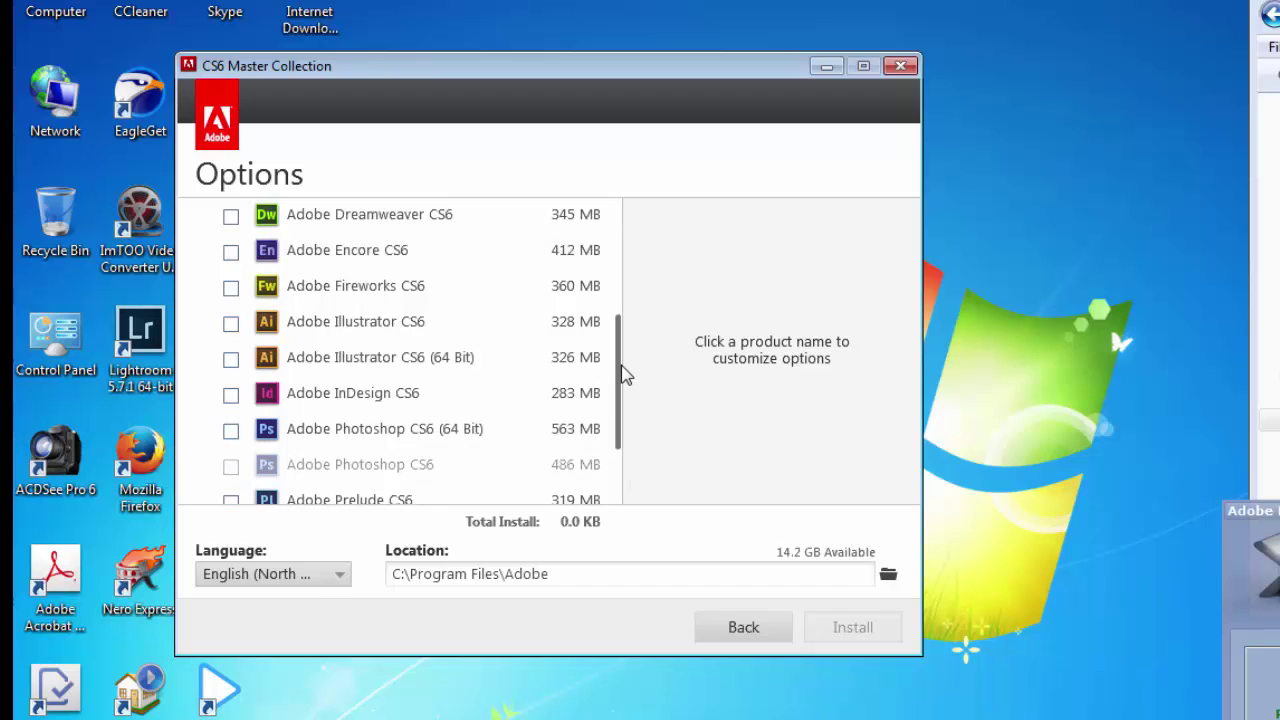
left_click(231, 359)
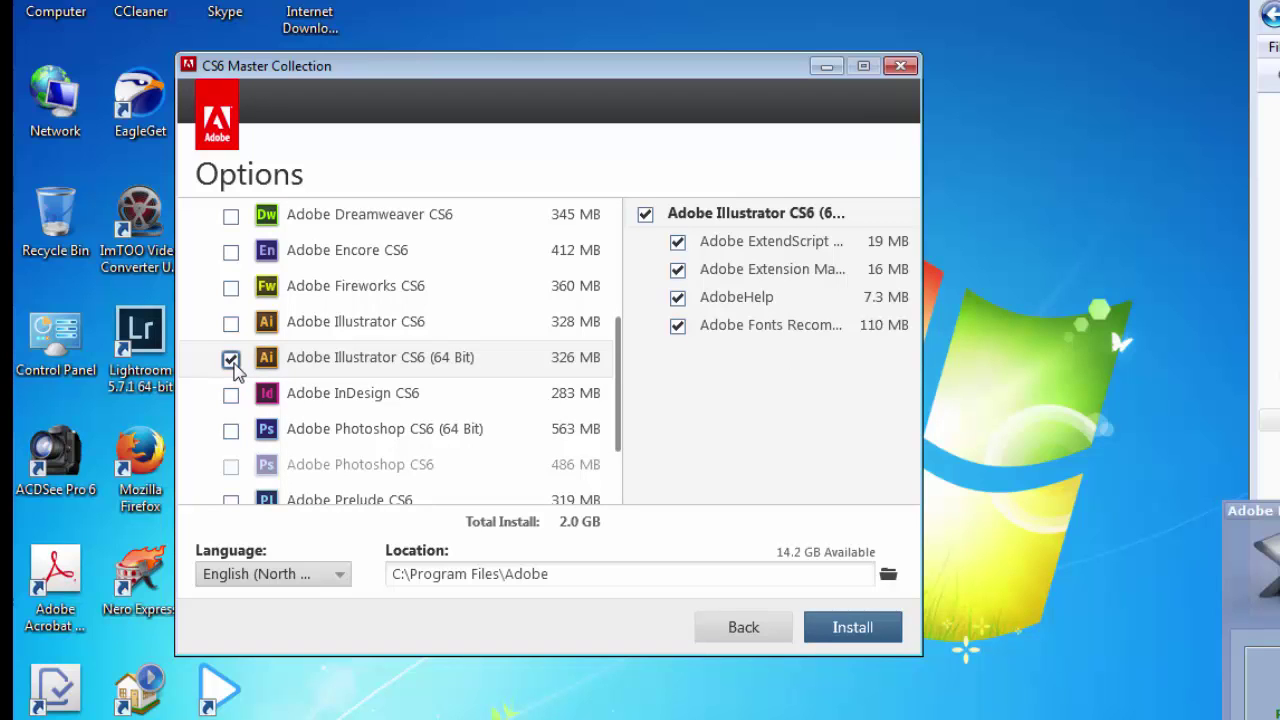
left_click(231, 323)
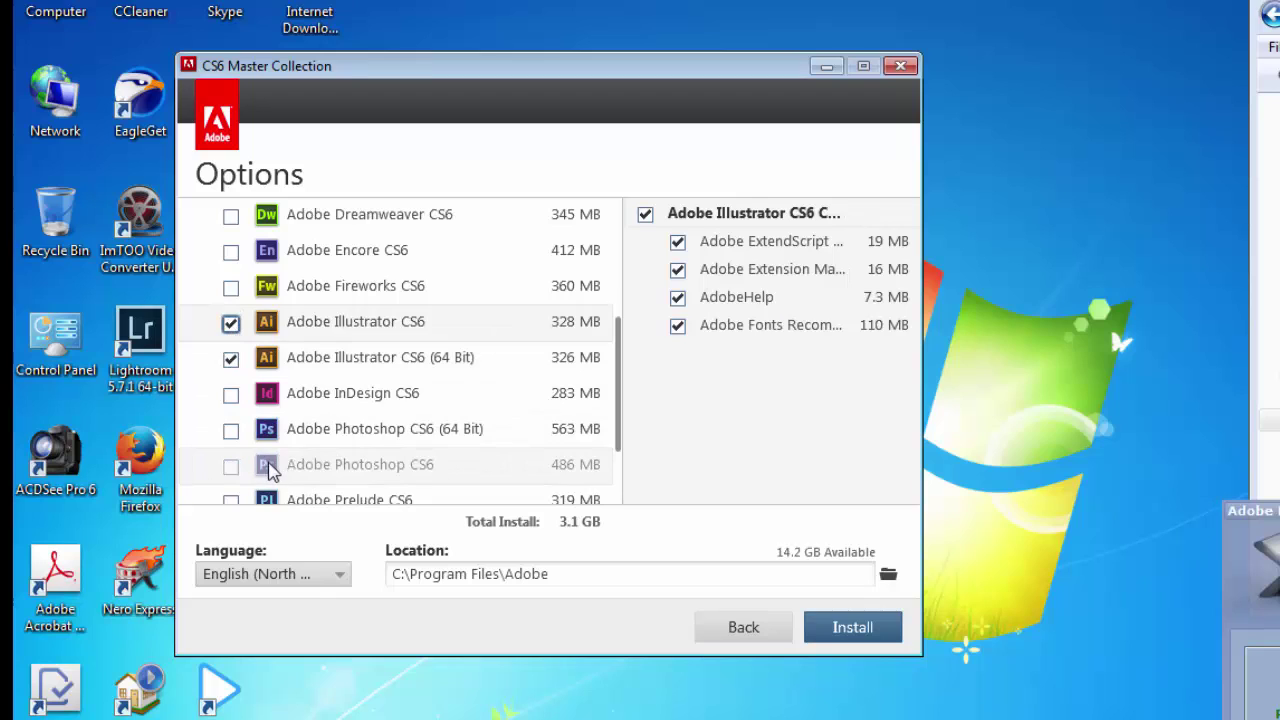
left_click(231, 431)
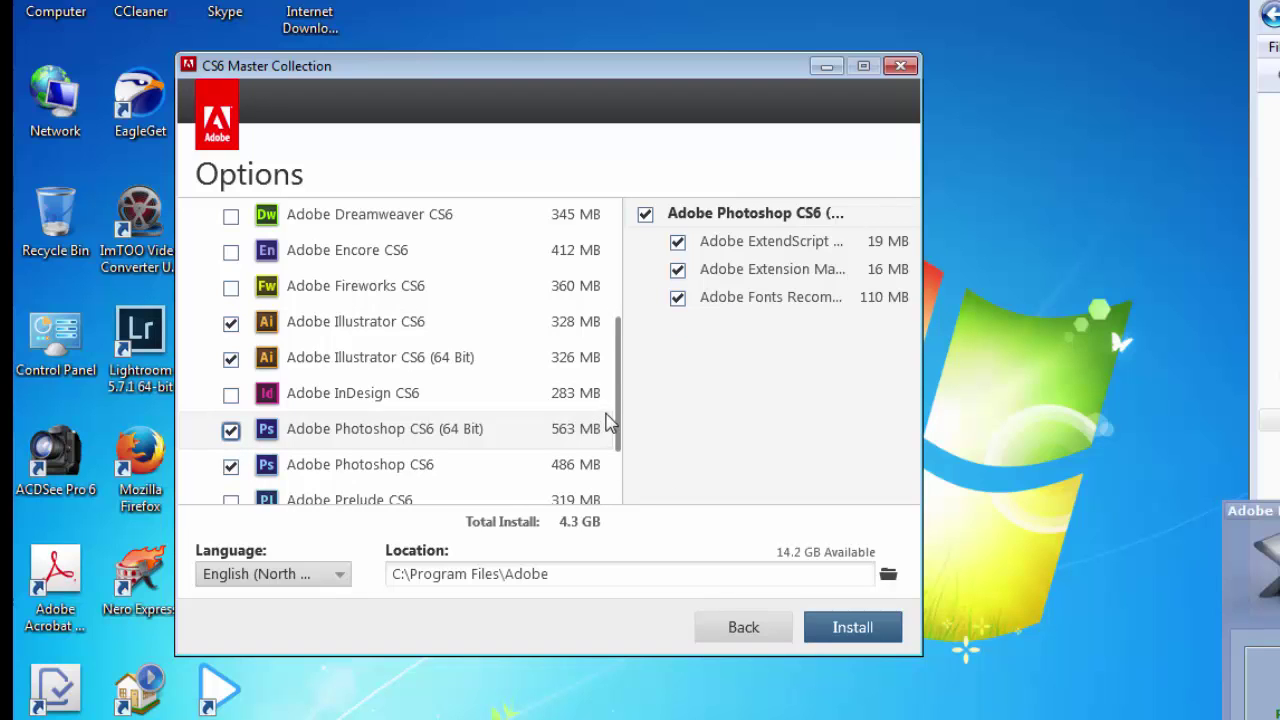
left_click_drag(620, 400, 623, 443)
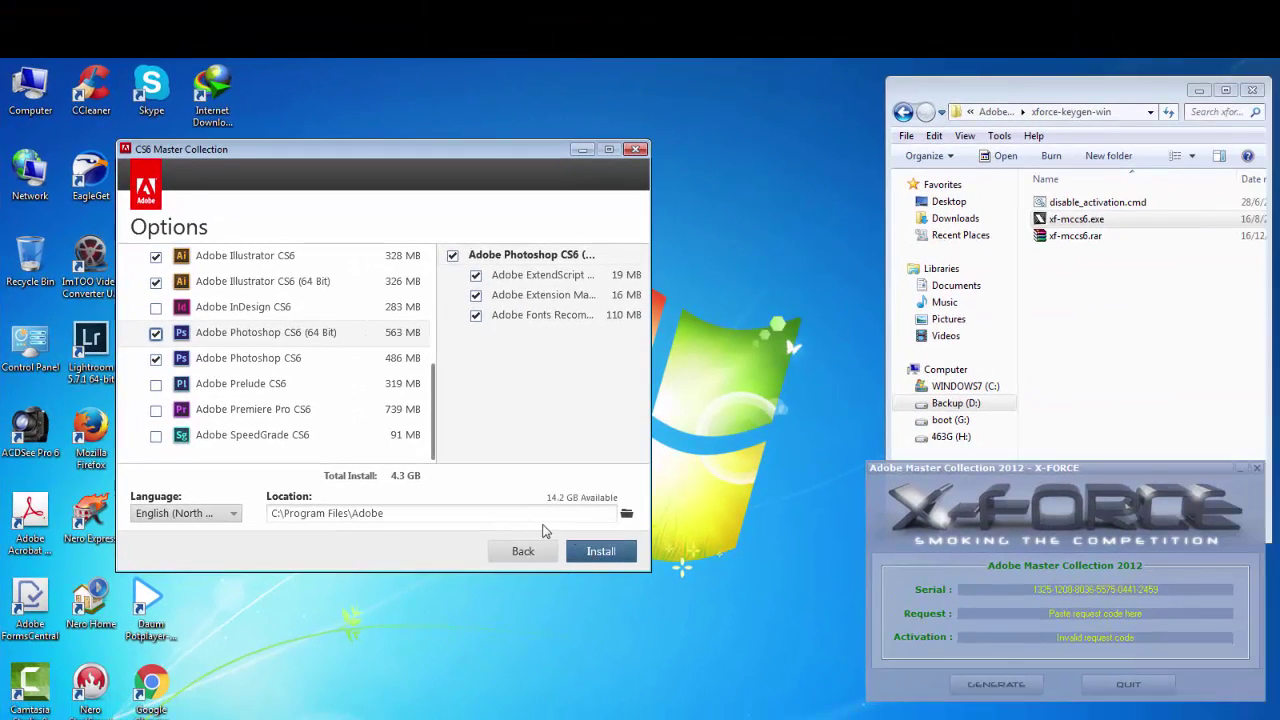
left_click(601, 553)
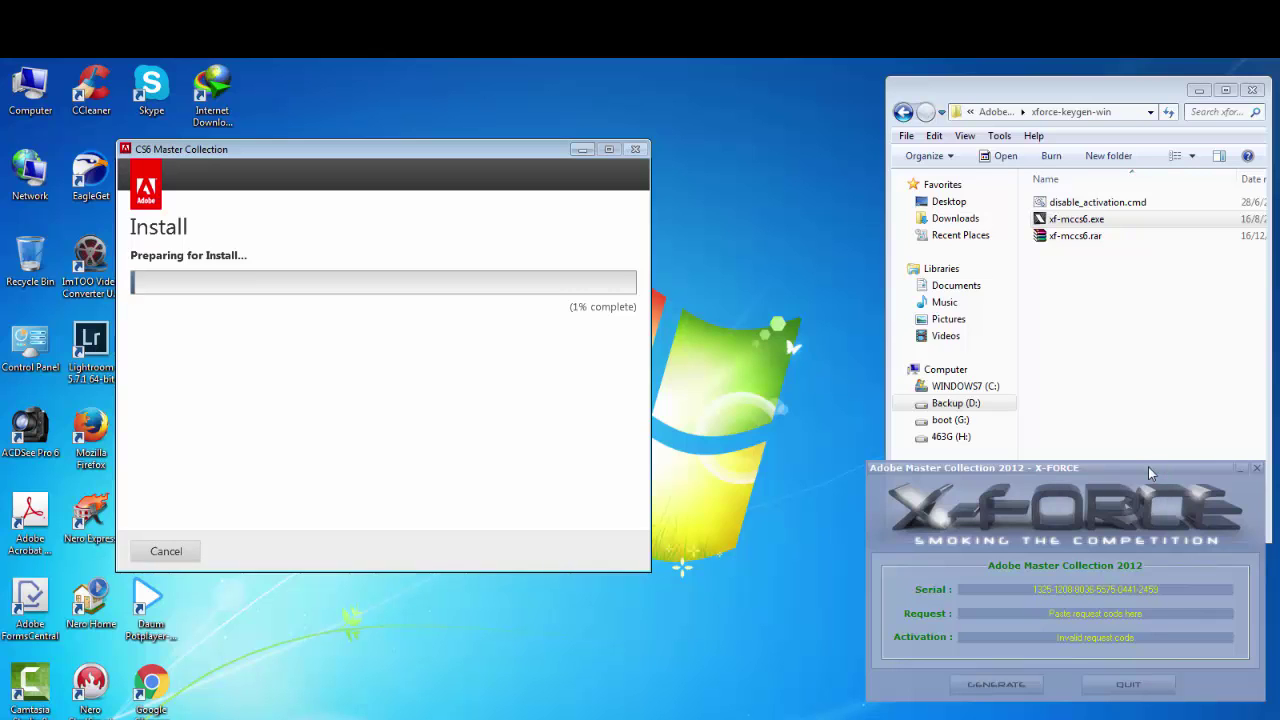
Move the X-FORCE window slightly lower so it covers less of the folder window
left_click_drag(1150, 472, 1152, 497)
left_click(1029, 614)
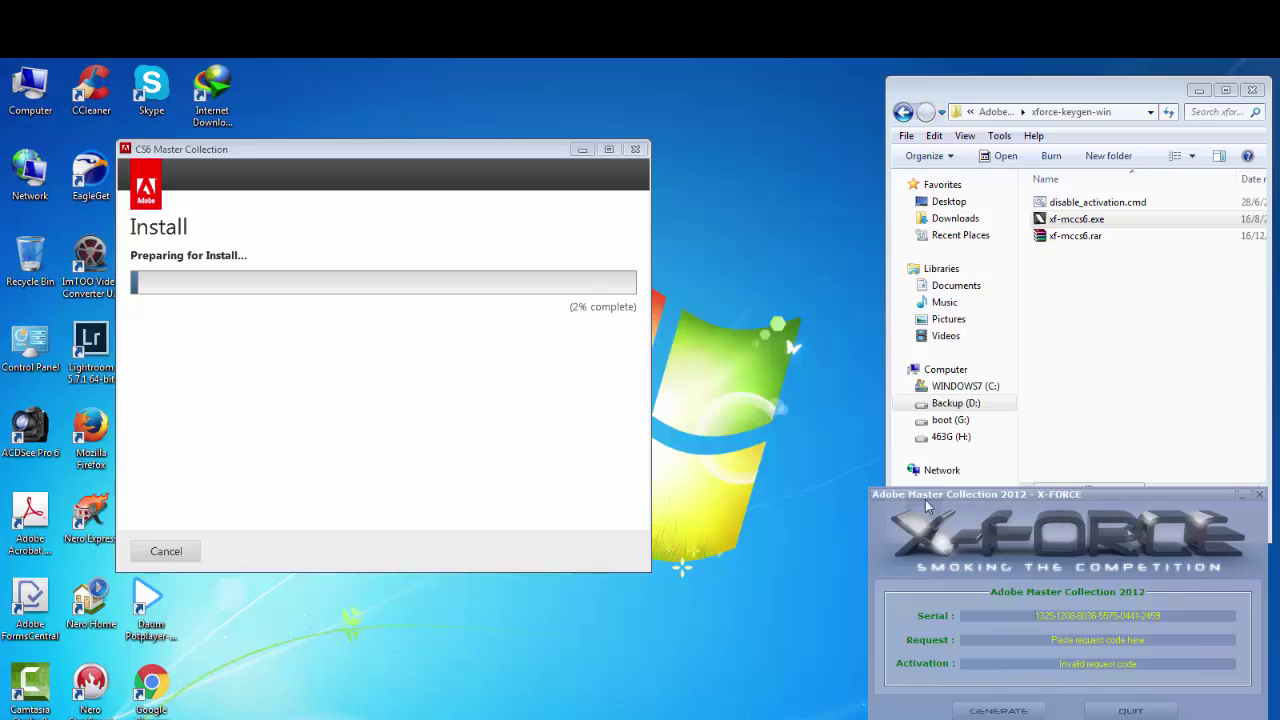
Narrow the folder window and move the network connections window up so it clears the X-FORCE window
left_click_drag(884, 387, 902, 387)
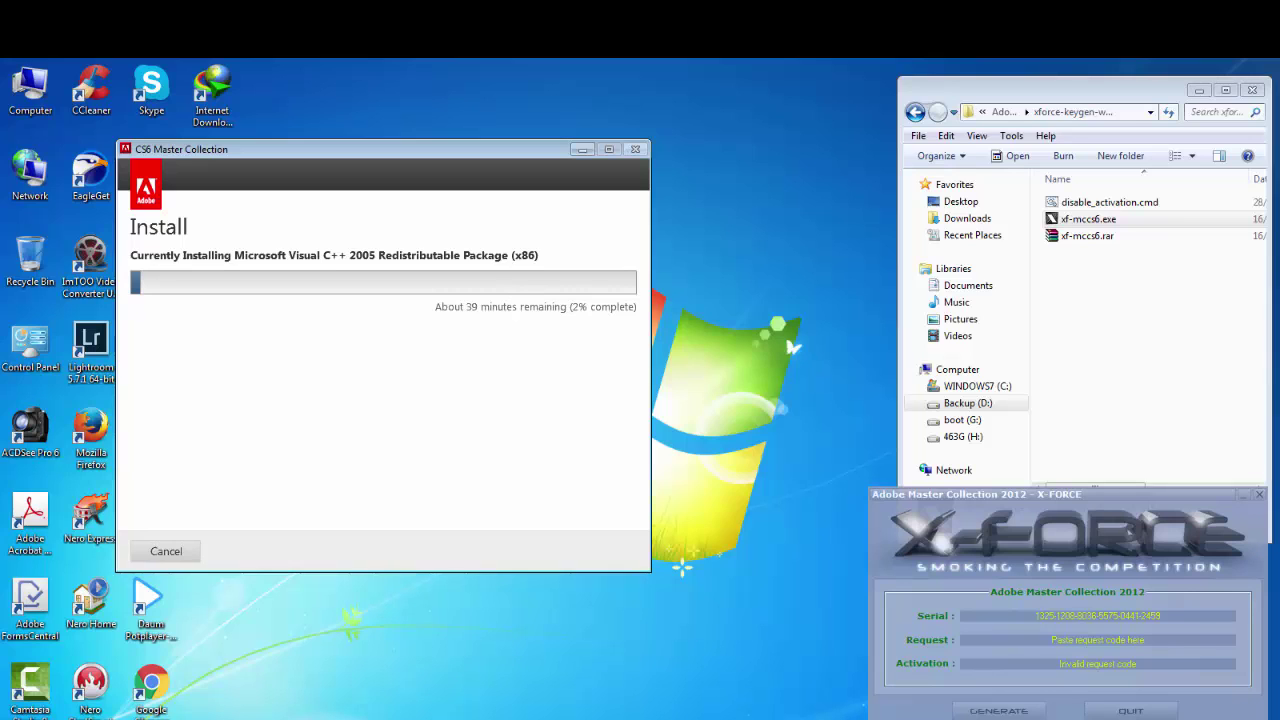
mouse_move(219, 718)
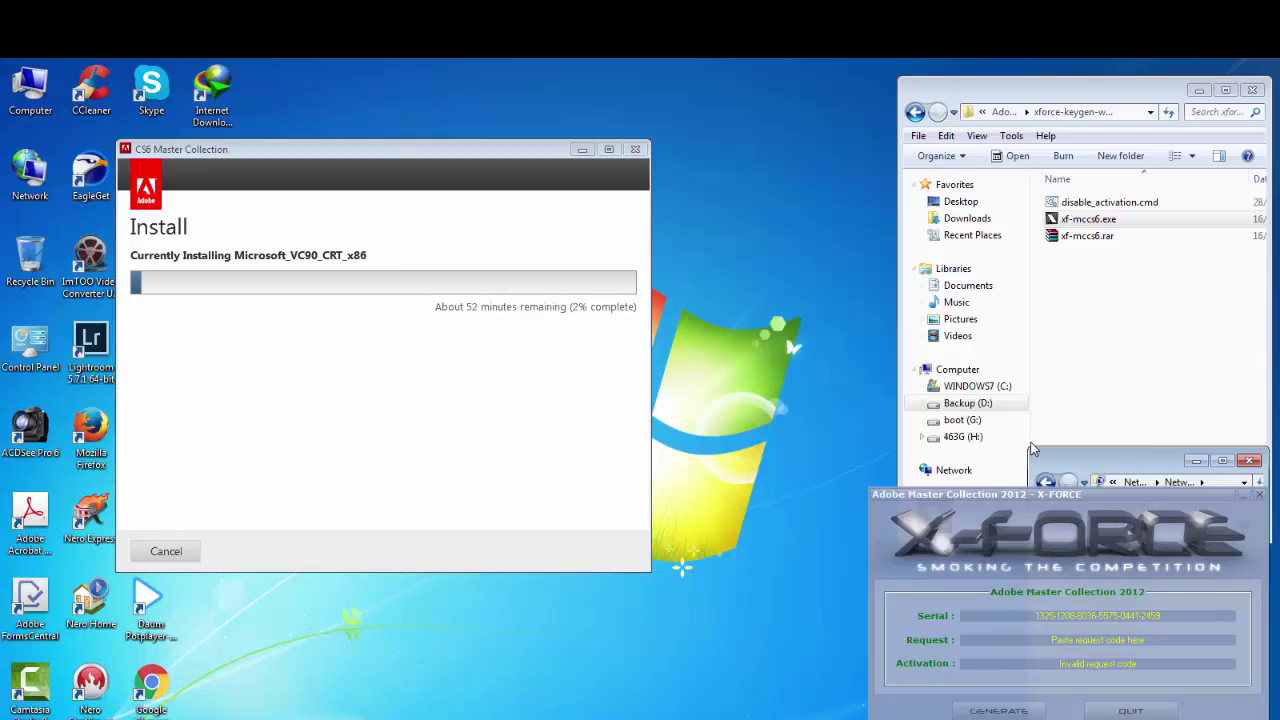
left_click_drag(1129, 462, 1101, 164)
Enable the Local Area Connection
left_click(1048, 260)
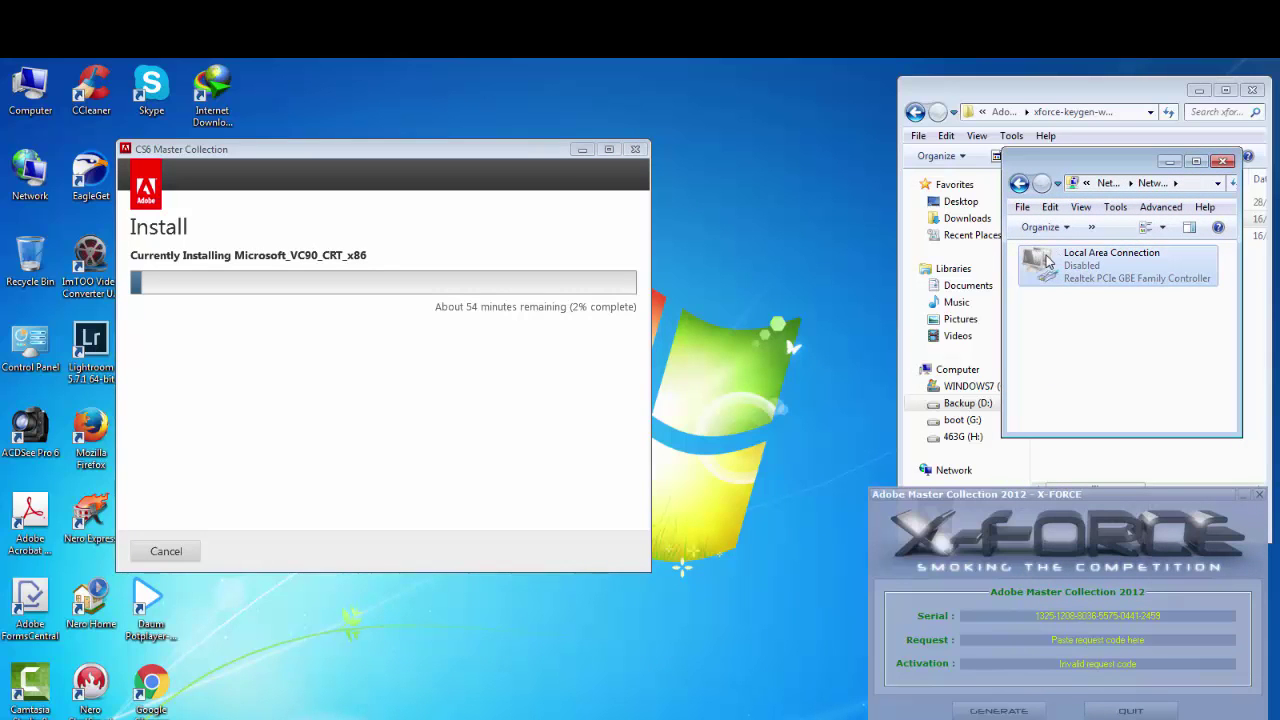
right_click(1045, 261)
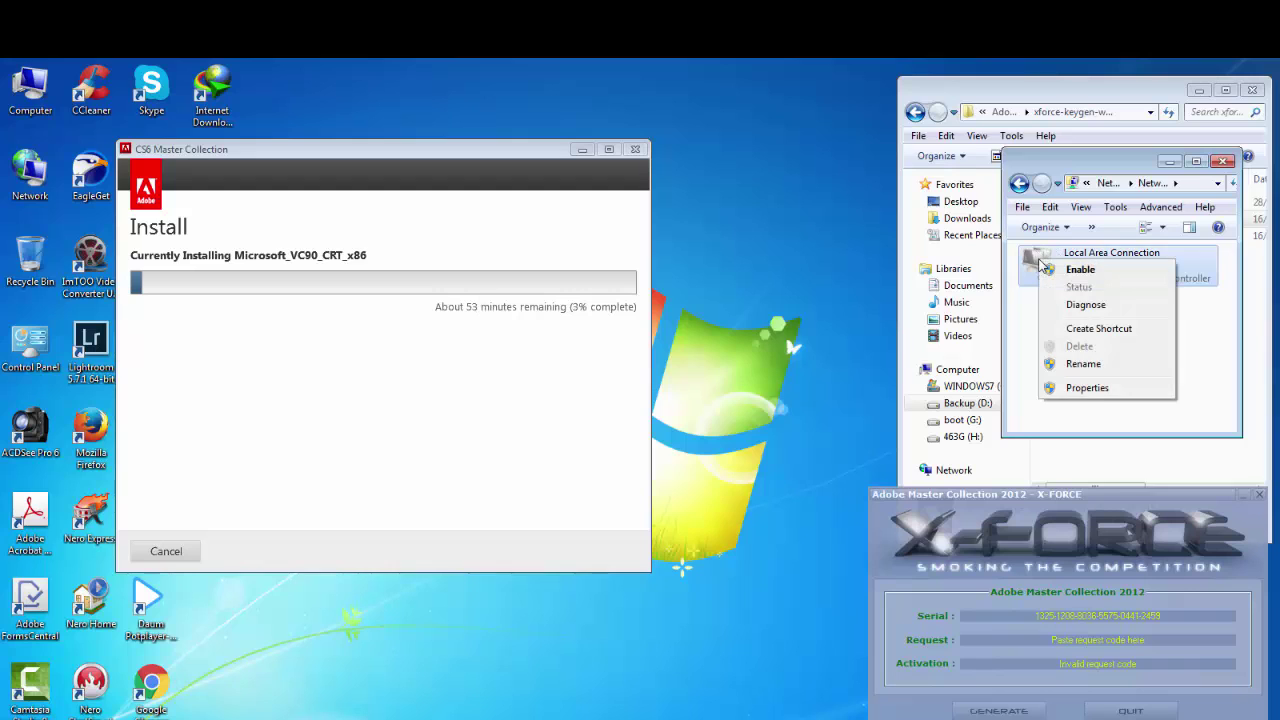
left_click(1078, 270)
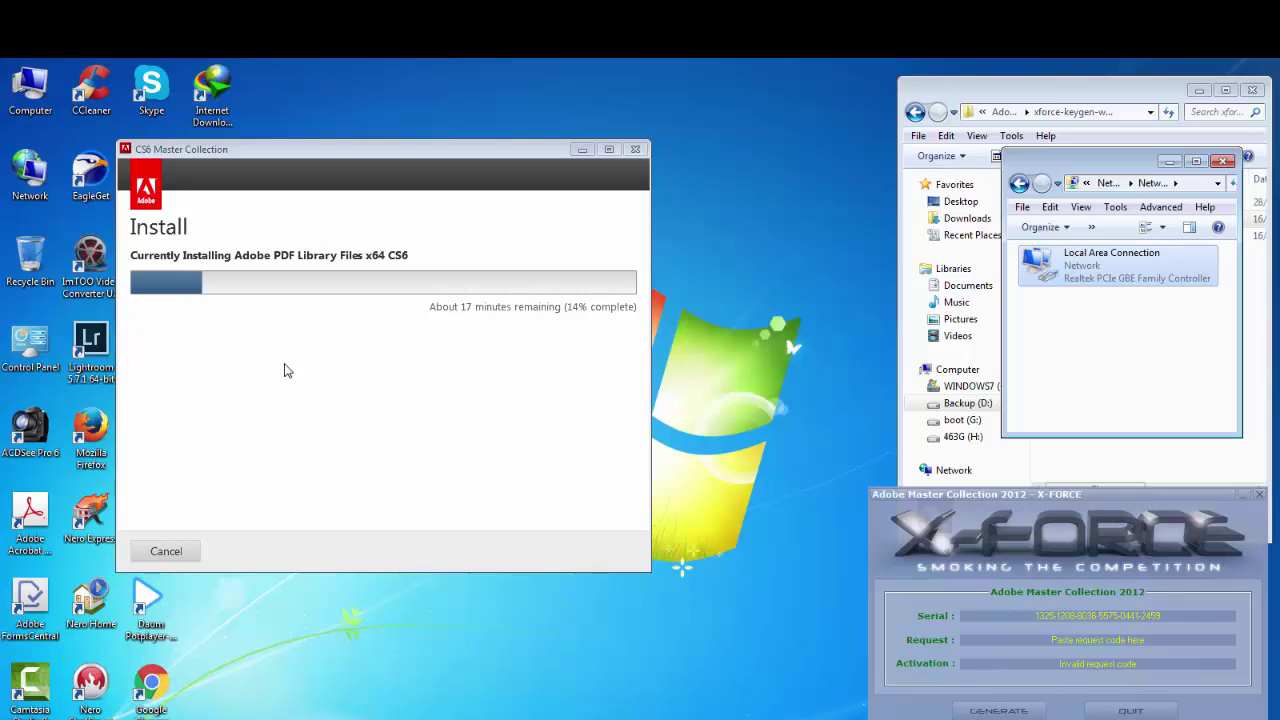
mouse_move(287, 390)
left_mouse_down()
mouse_move(296, 372)
mouse_move(272, 364)
mouse_move(308, 353)
mouse_move(354, 398)
mouse_move(316, 358)
left_mouse_up()
mouse_move(381, 382)
left_mouse_down()
mouse_move(416, 378)
mouse_move(433, 388)
mouse_move(413, 379)
mouse_move(457, 365)
mouse_move(456, 377)
mouse_move(511, 376)
mouse_move(490, 388)
mouse_move(487, 363)
mouse_move(527, 367)
mouse_move(532, 390)
mouse_move(556, 376)
mouse_move(545, 387)
mouse_move(549, 330)
mouse_move(574, 336)
mouse_move(588, 379)
mouse_move(622, 386)
mouse_move(616, 346)
left_mouse_up()
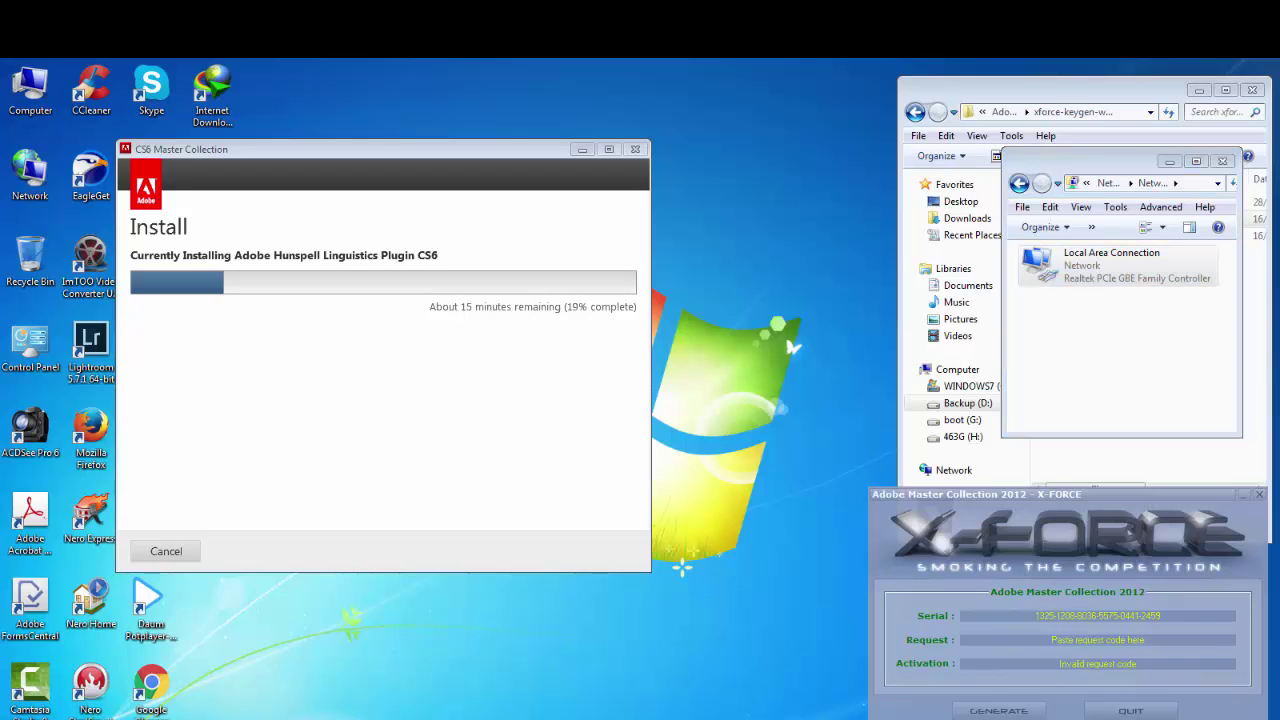
left_click(1148, 700)
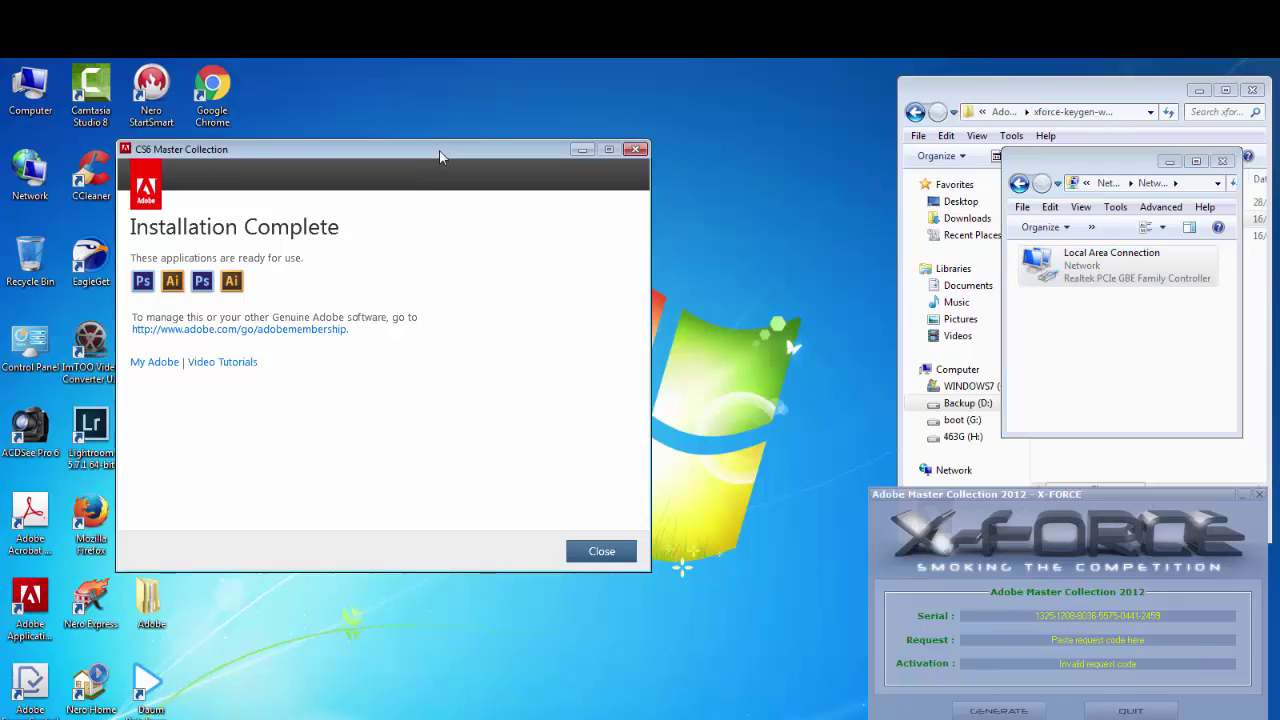
Close the completed CS6 Master Collection installer and disable the Local Area Connection
left_click_drag(439, 152, 380, 150)
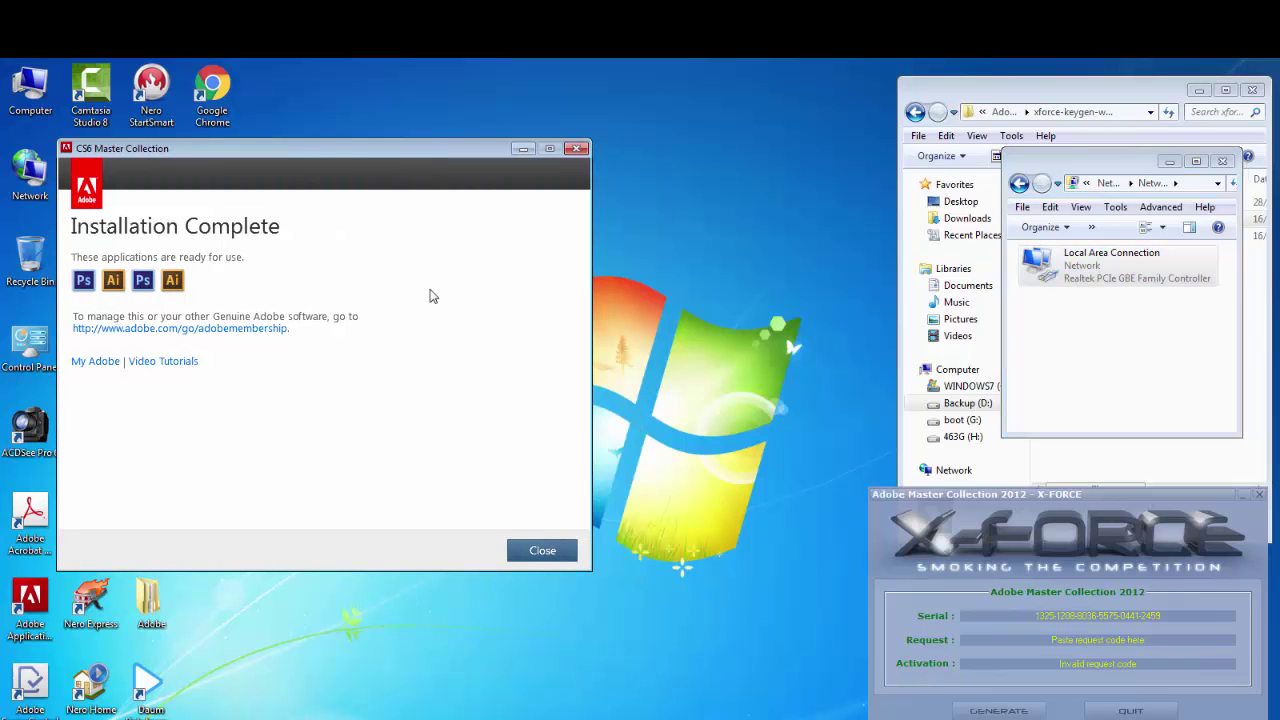
left_click(542, 552)
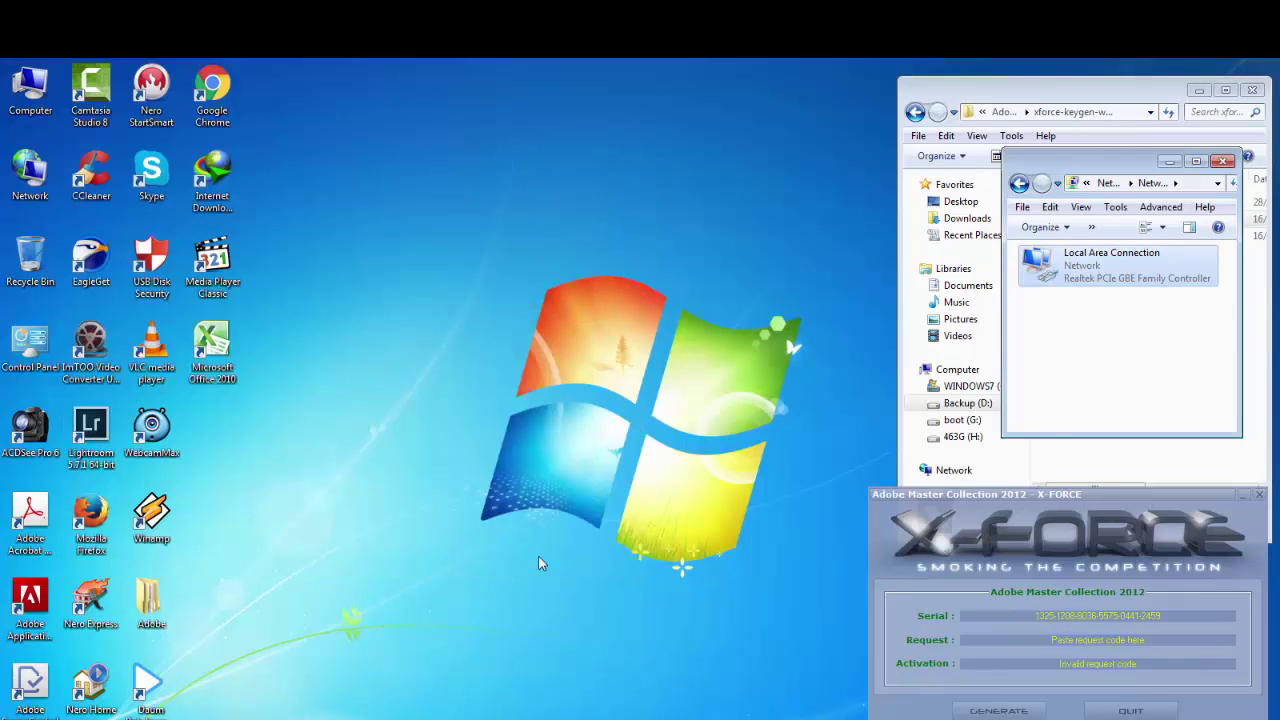
left_click(1043, 260)
right_click(1043, 260)
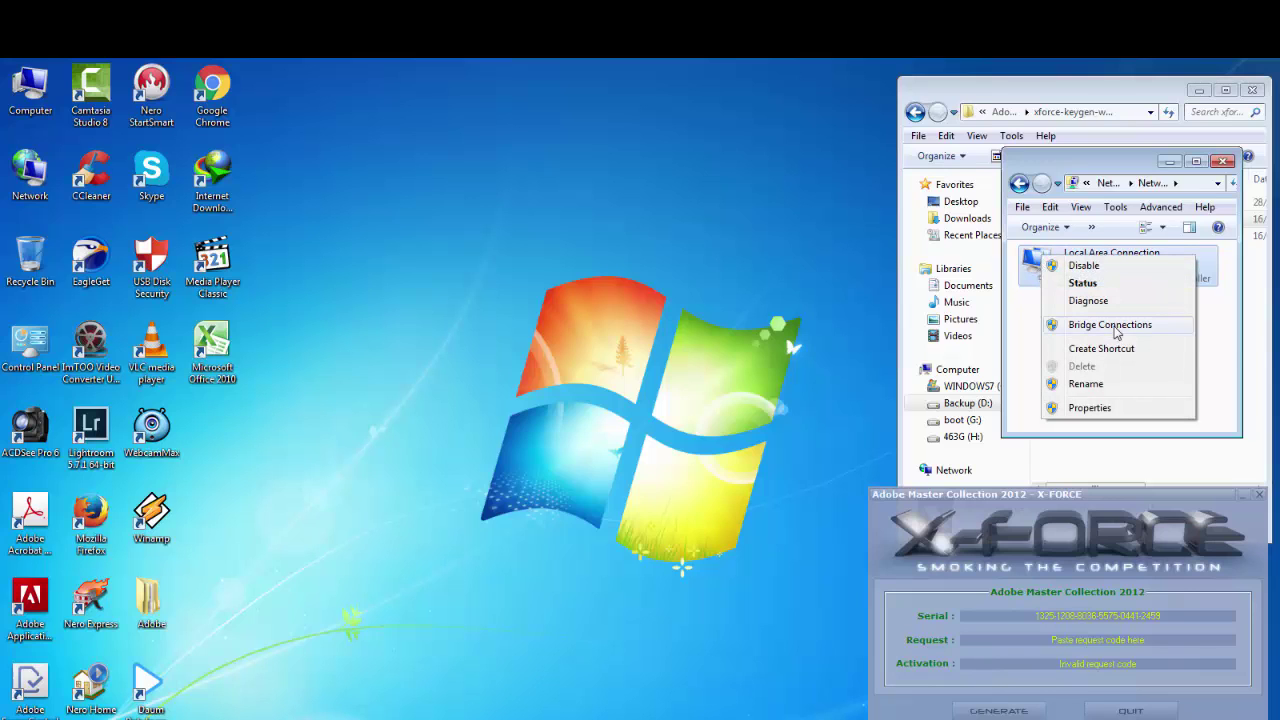
left_click(1226, 348)
right_click(1040, 259)
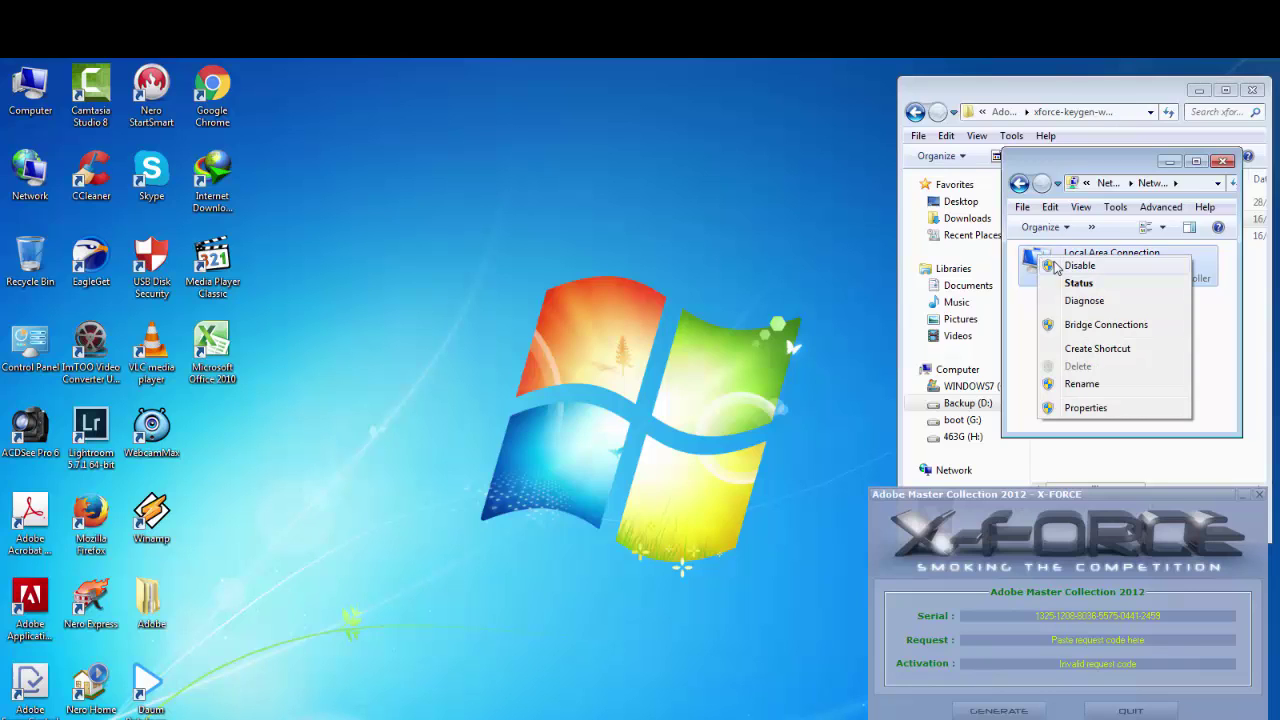
left_click(1076, 267)
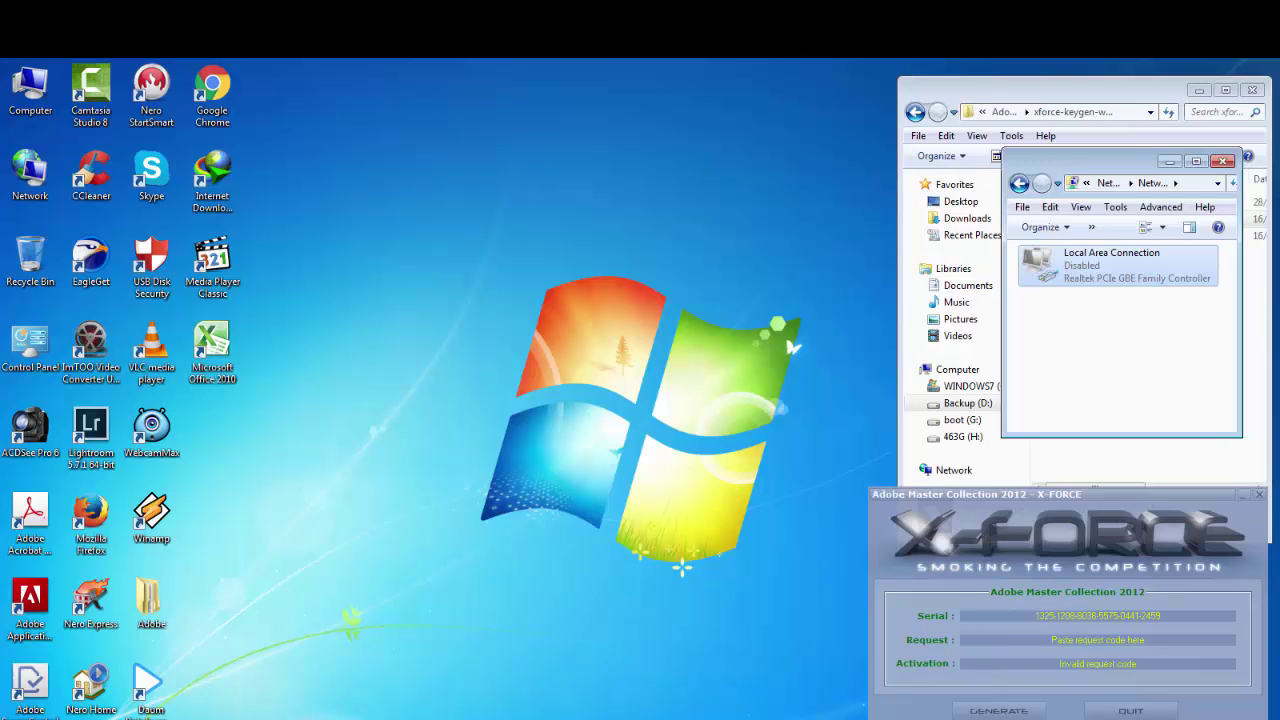
Create a desktop shortcut for Adobe Illustrator CS6 (64 Bit) from the Adobe Master Collection CS6 program folder
key("super")
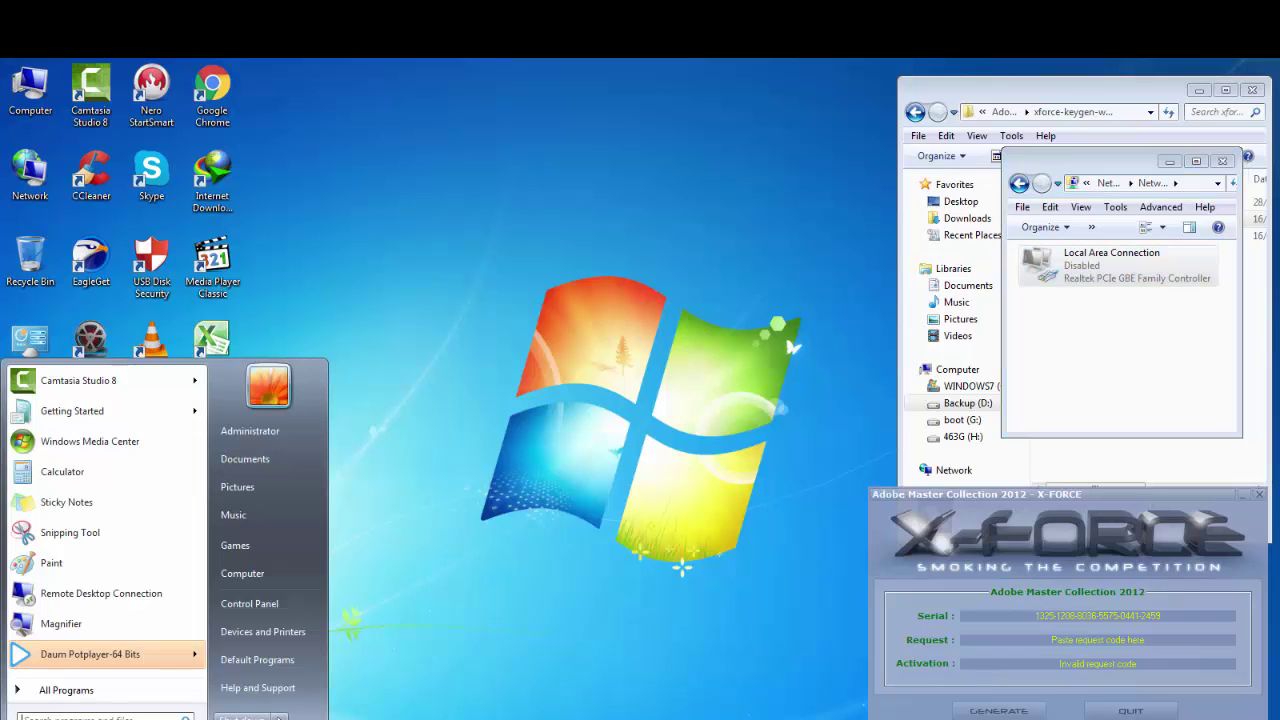
left_click(65, 690)
left_click(48, 690)
left_click(65, 690)
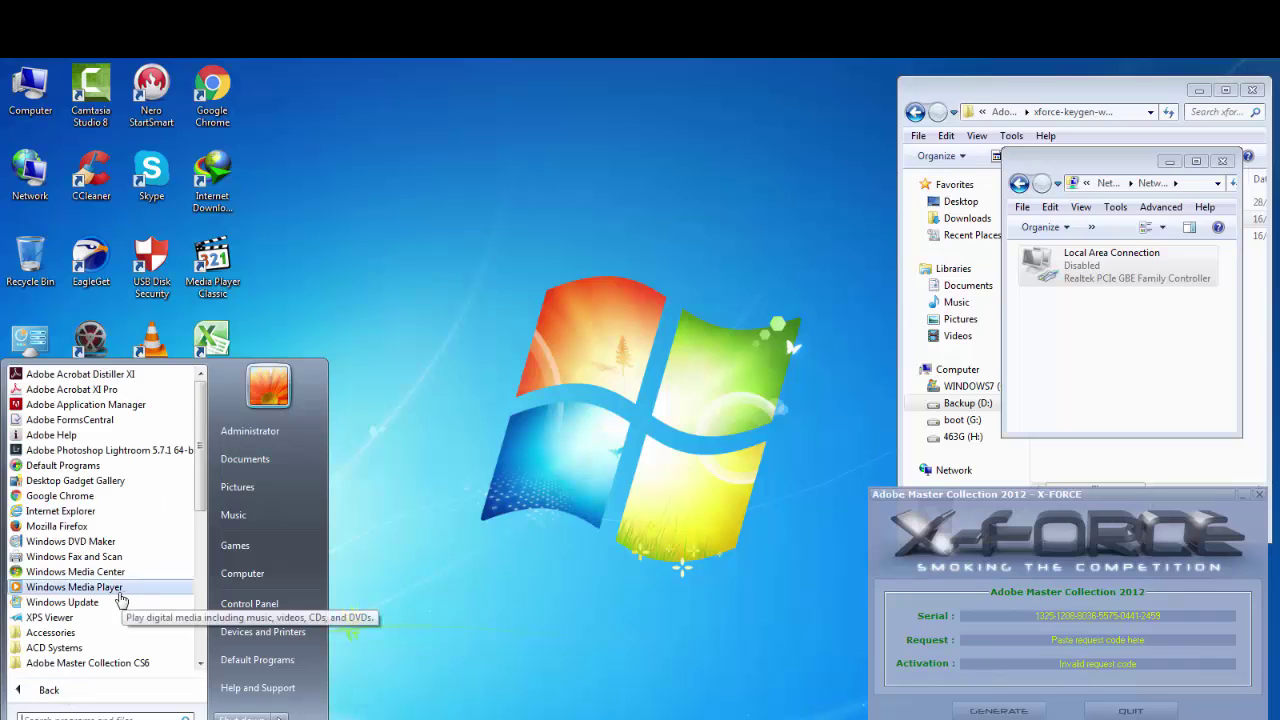
scroll(121, 599, "down", 4)
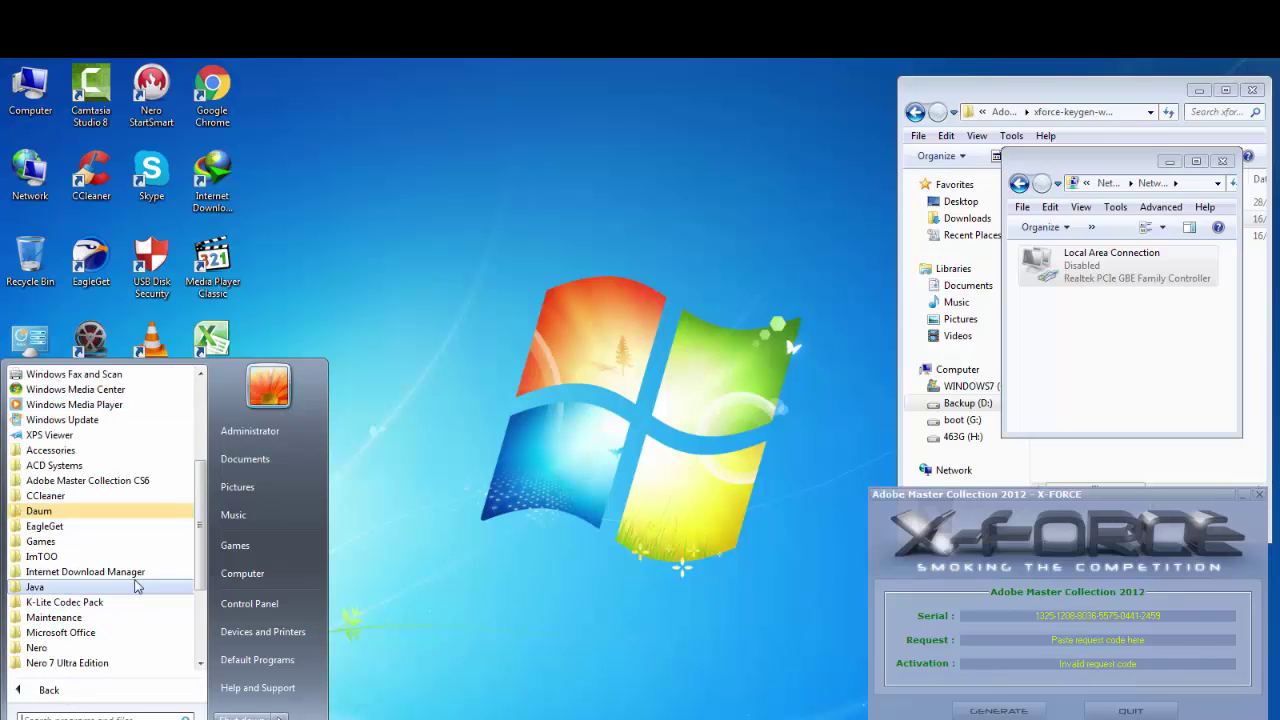
left_click(126, 482)
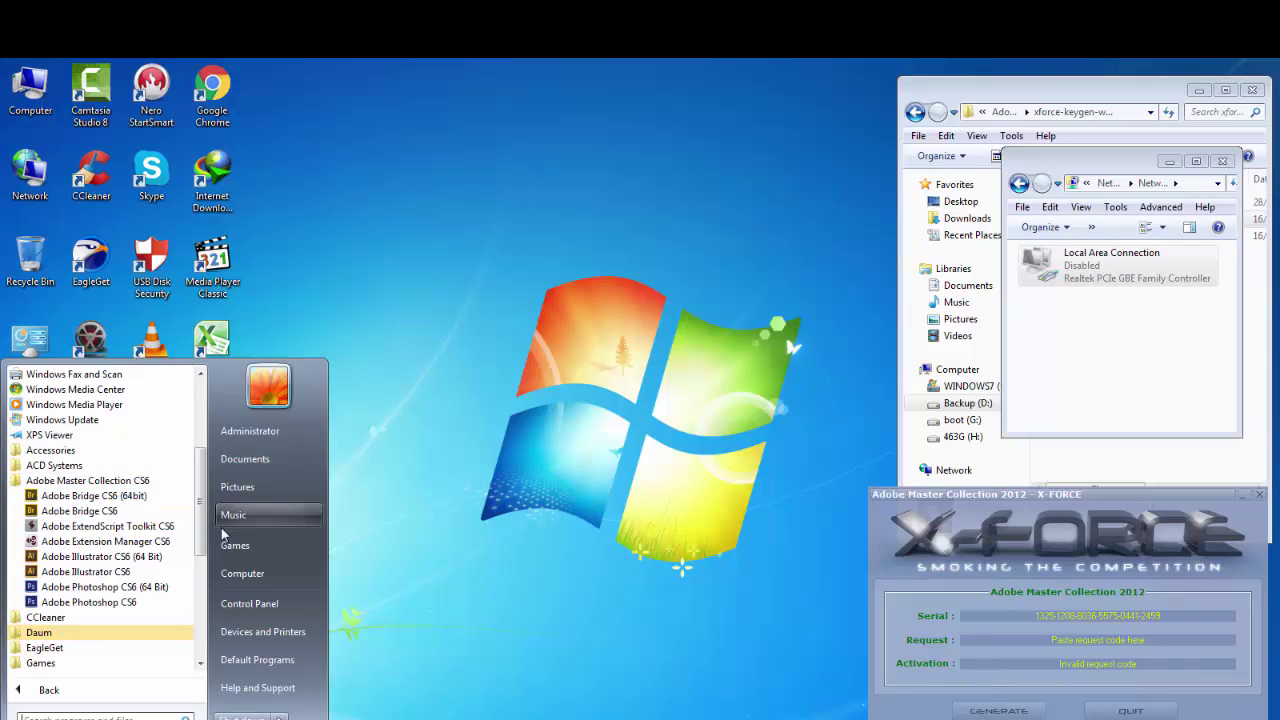
scroll(205, 540, "down", 1)
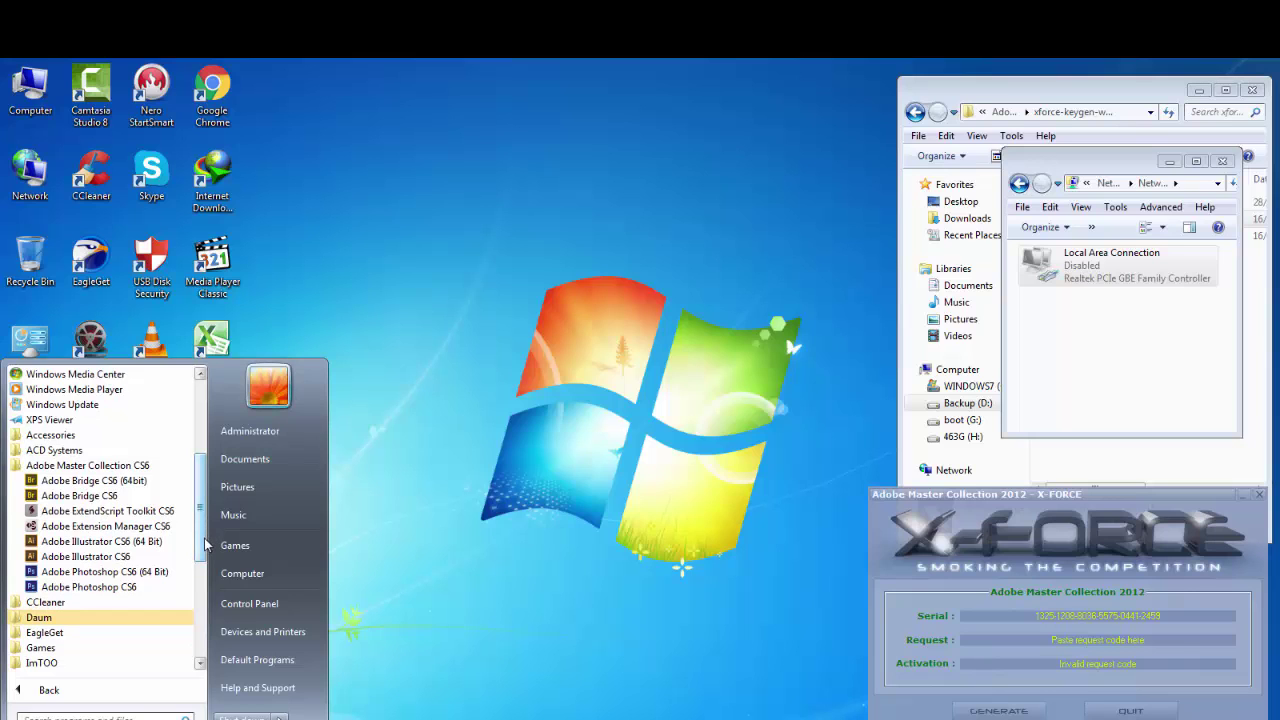
right_click(85, 545)
mouse_move(290, 425)
left_click(345, 438)
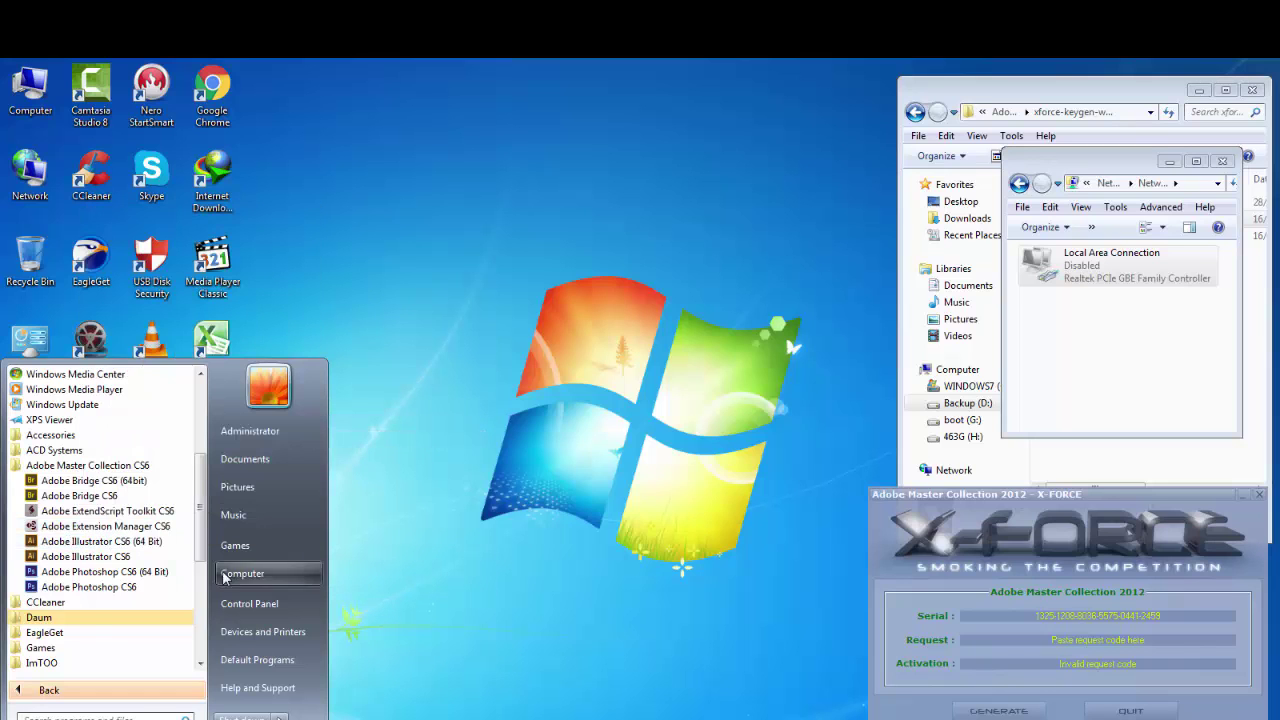
Create a desktop shortcut for Adobe Photoshop CS6 (64 Bit) from the same program folder
right_click(133, 578)
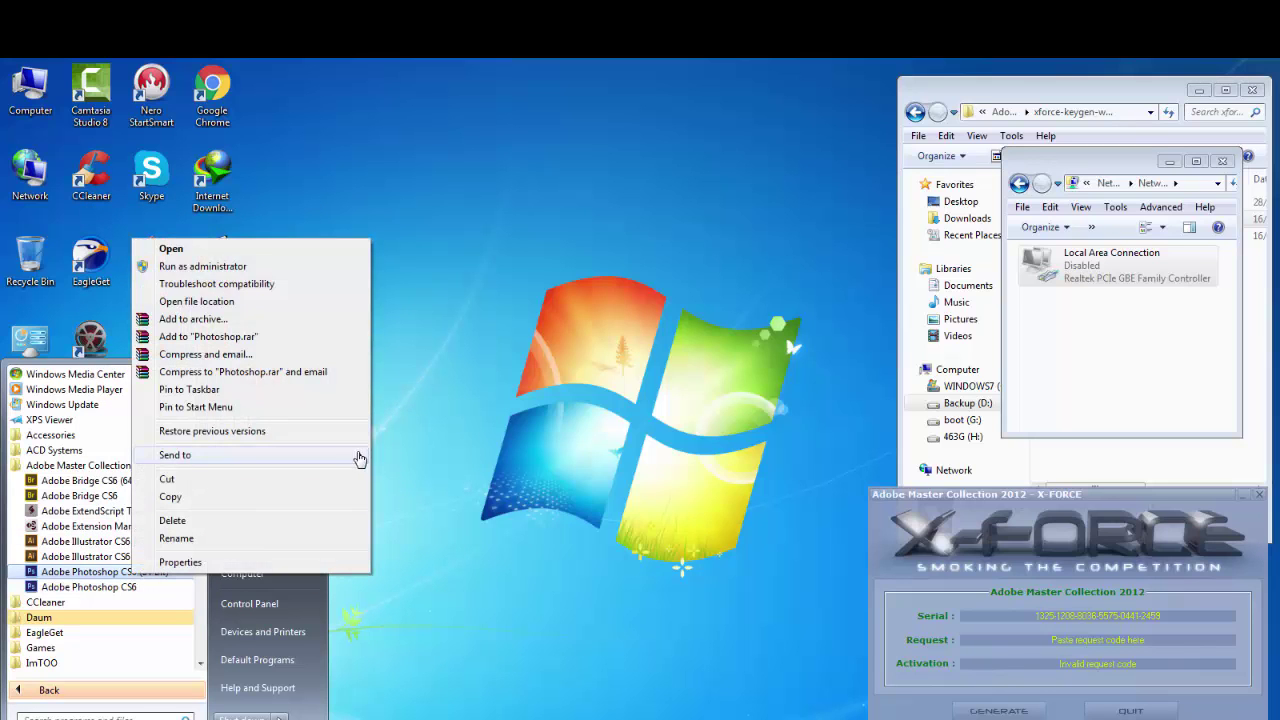
mouse_move(358, 458)
left_click(406, 472)
left_click(415, 460)
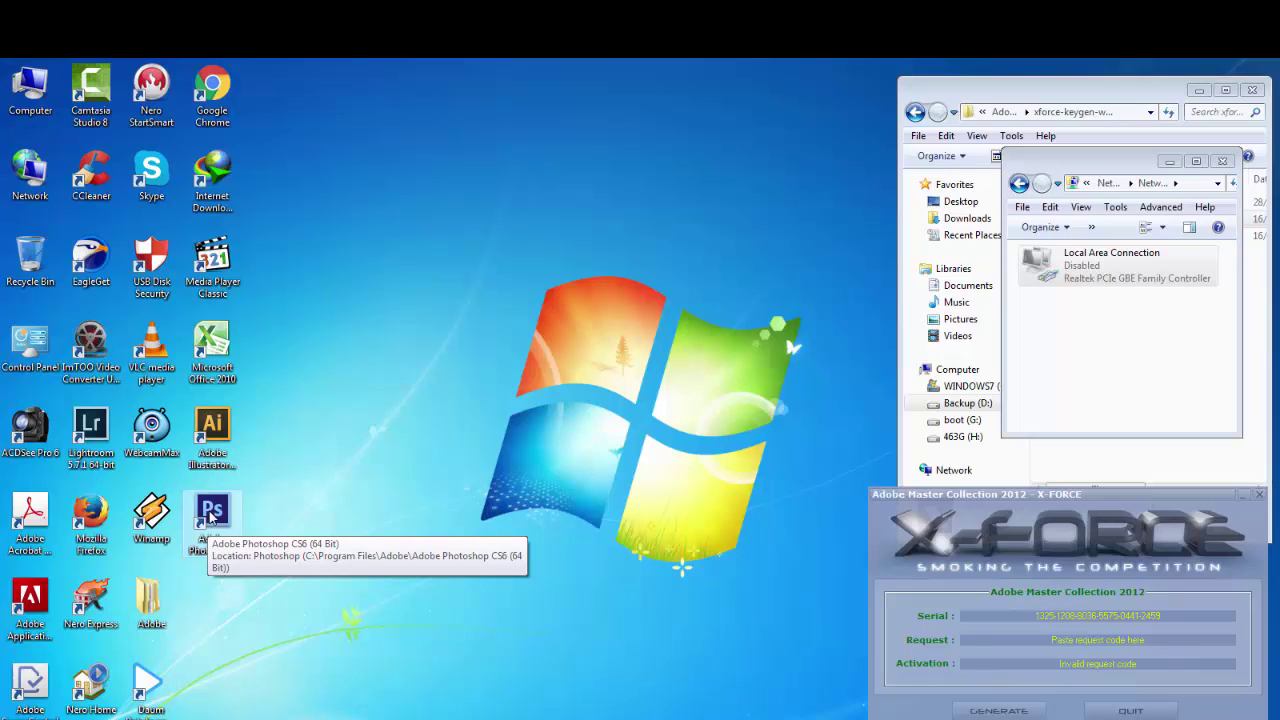
Launch Photoshop CS6 (64 Bit) from its desktop shortcut and move the Serial Number Validation window away from the X-FORCE window
left_click(210, 514)
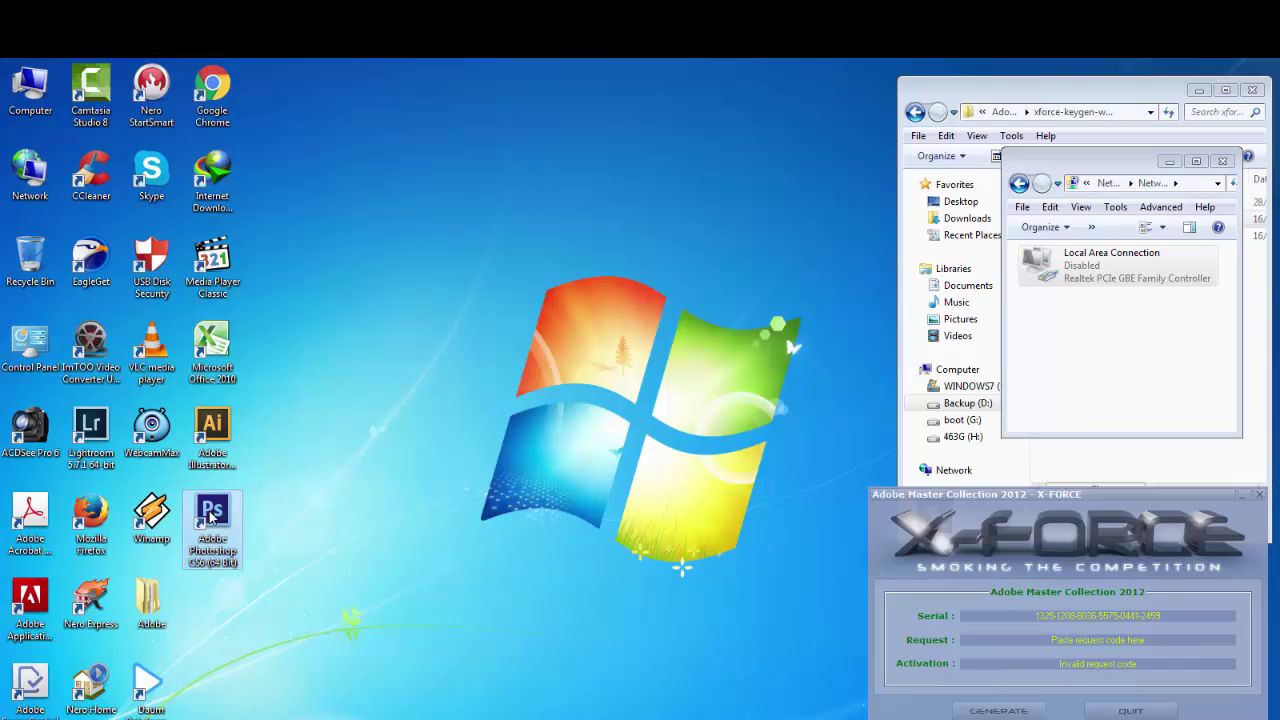
double_click(210, 514)
left_click(320, 551)
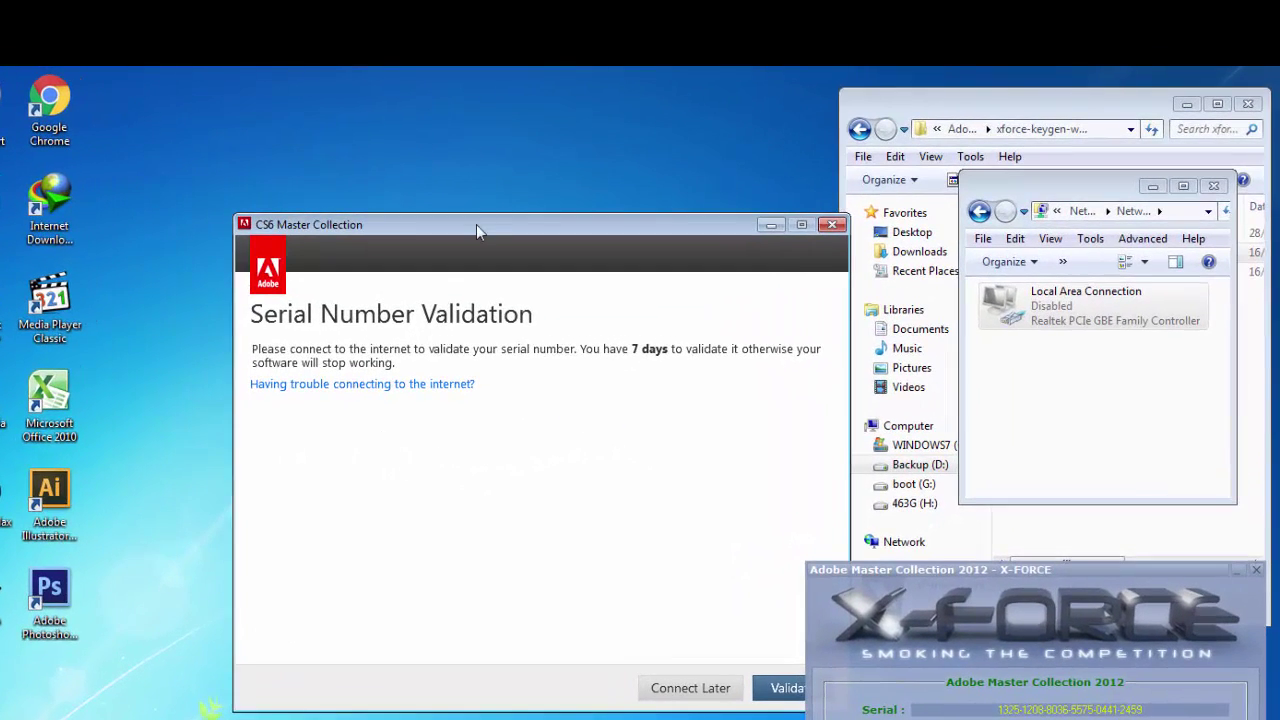
left_click_drag(476, 224, 225, 181)
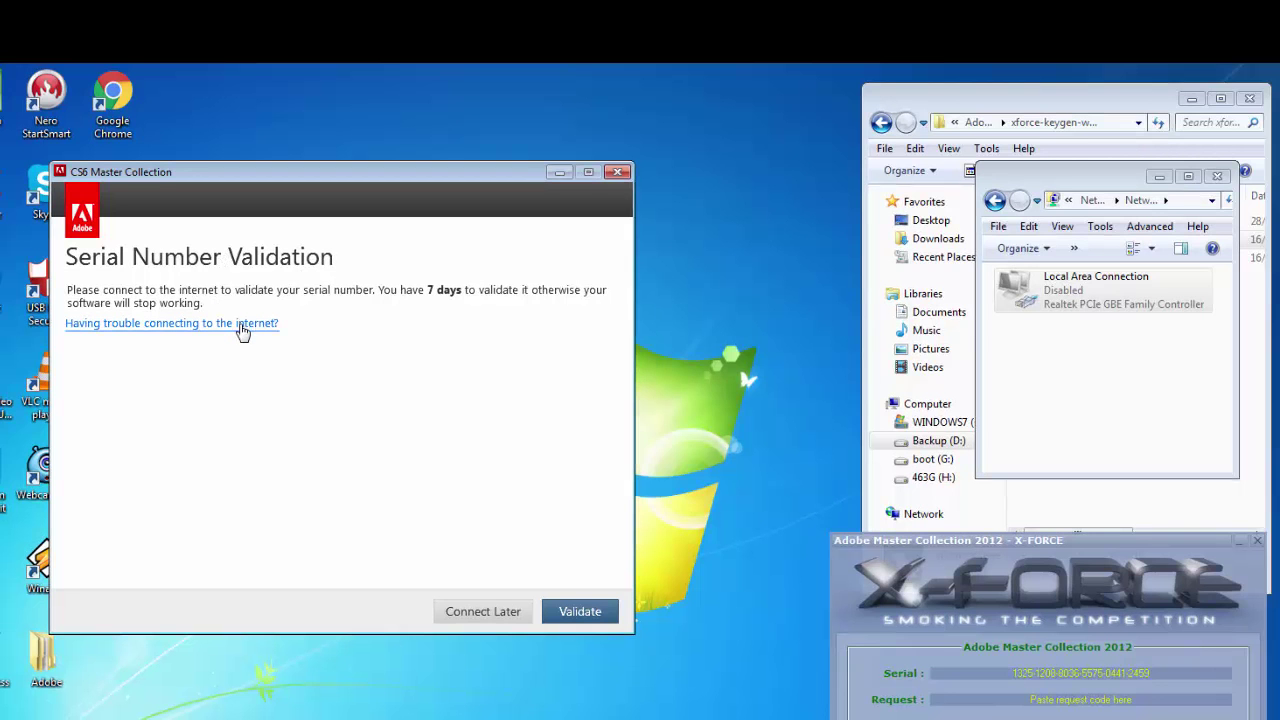
Report trouble connecting to the internet, choose offline activation and generate a request code
left_click(242, 331)
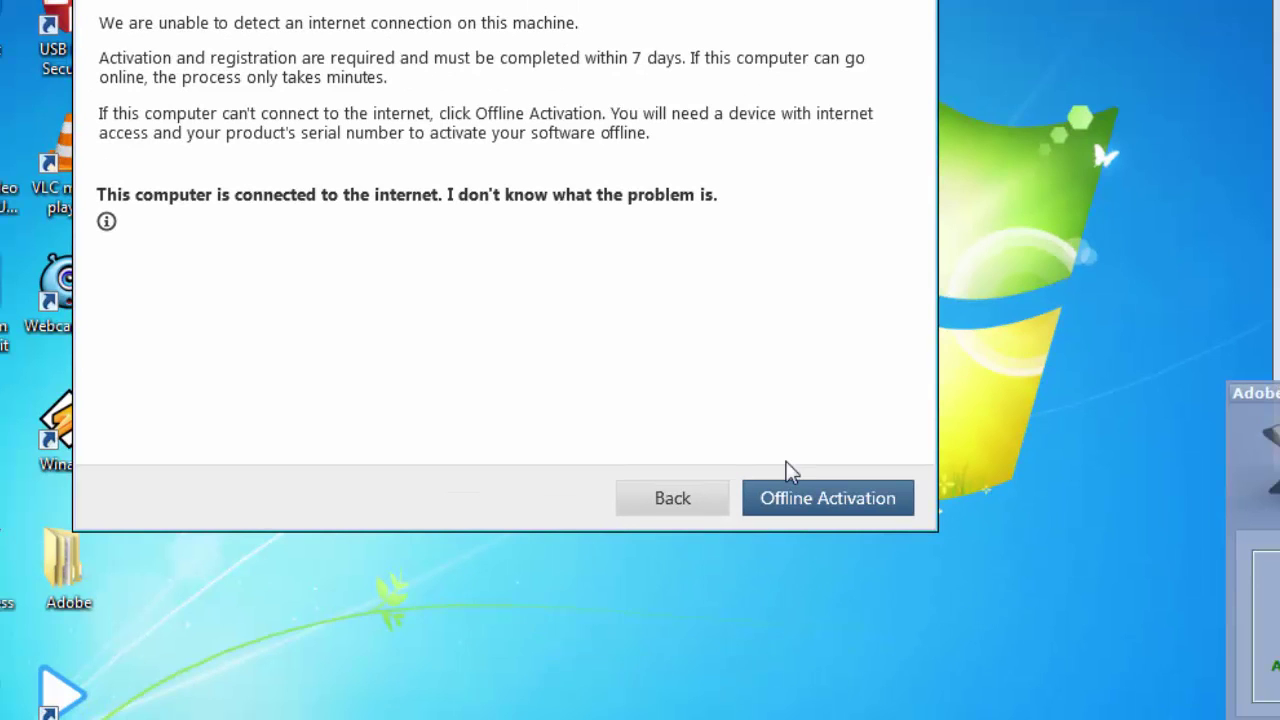
left_click(817, 505)
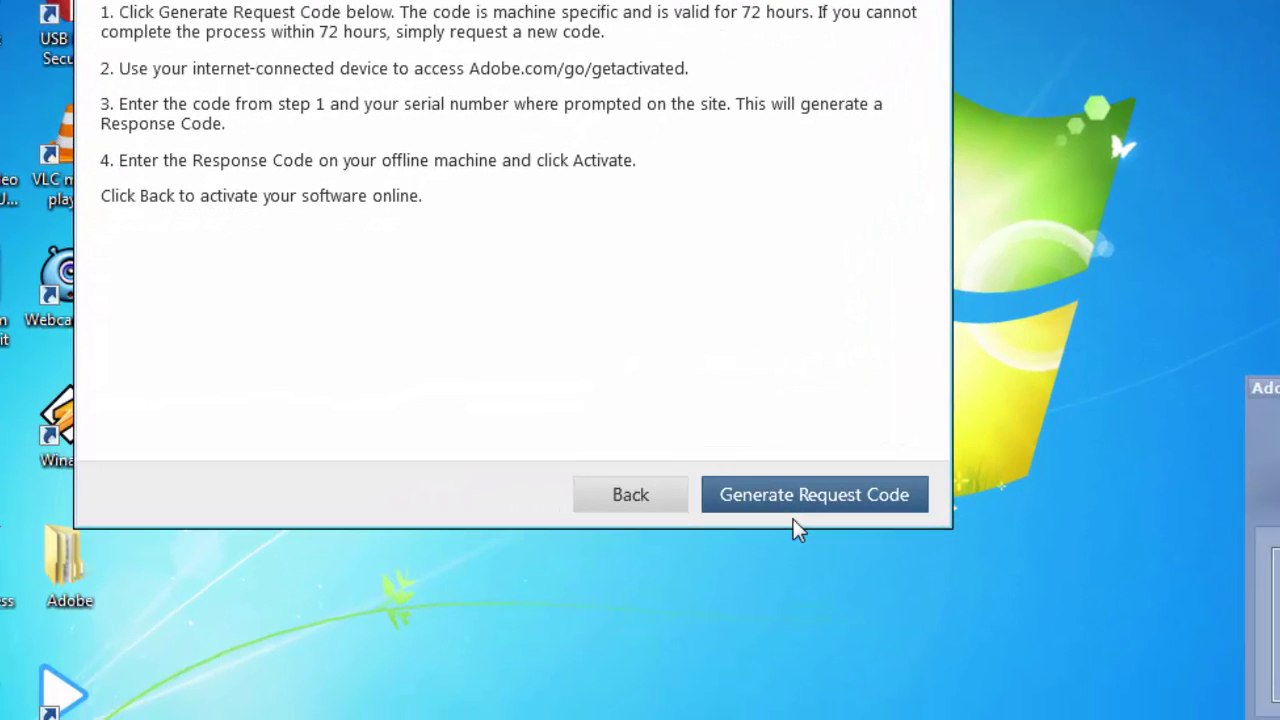
left_click(803, 497)
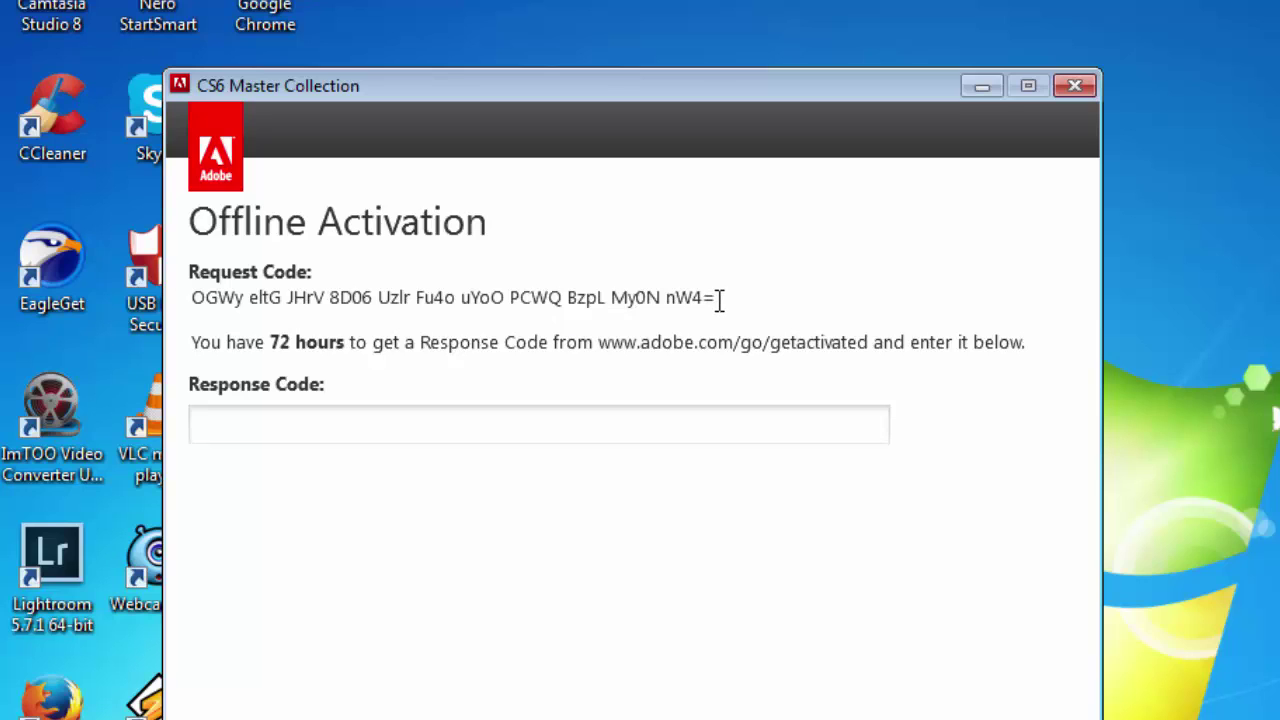
Copy the request code from the Offline Activation window and paste it over the placeholder in the X-FORCE Request field
left_click_drag(719, 298, 198, 300)
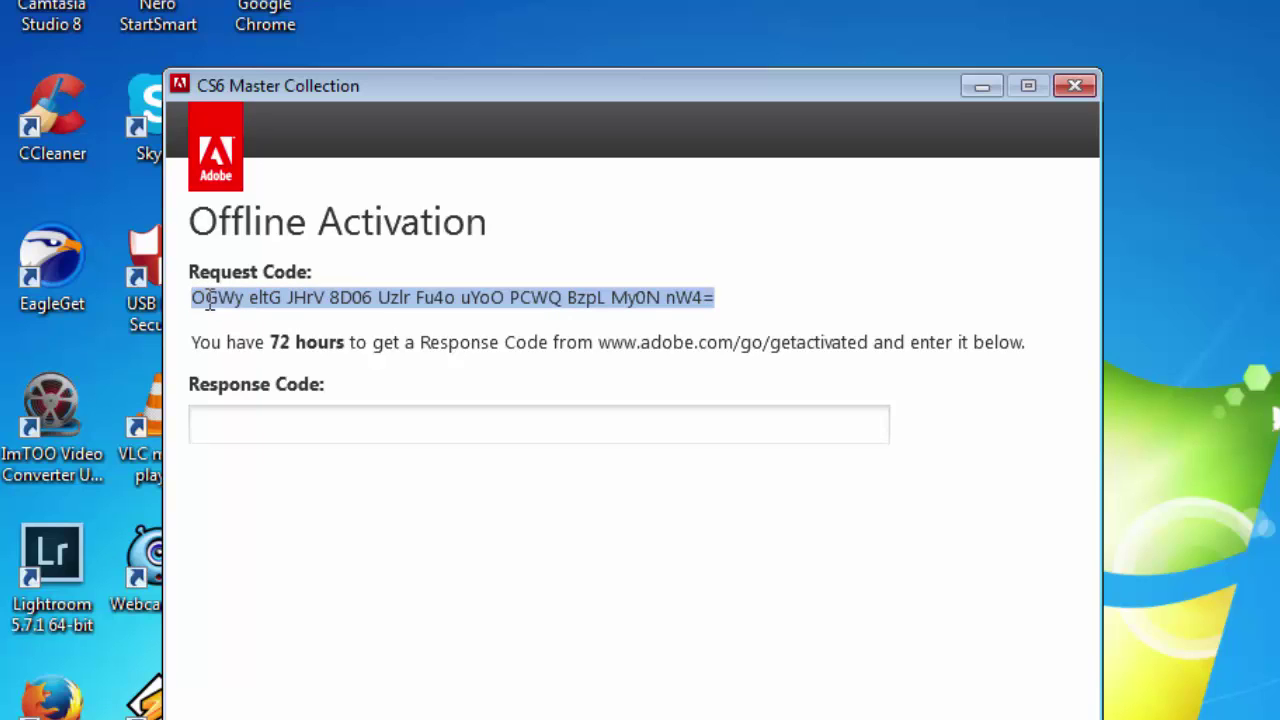
right_click(215, 296)
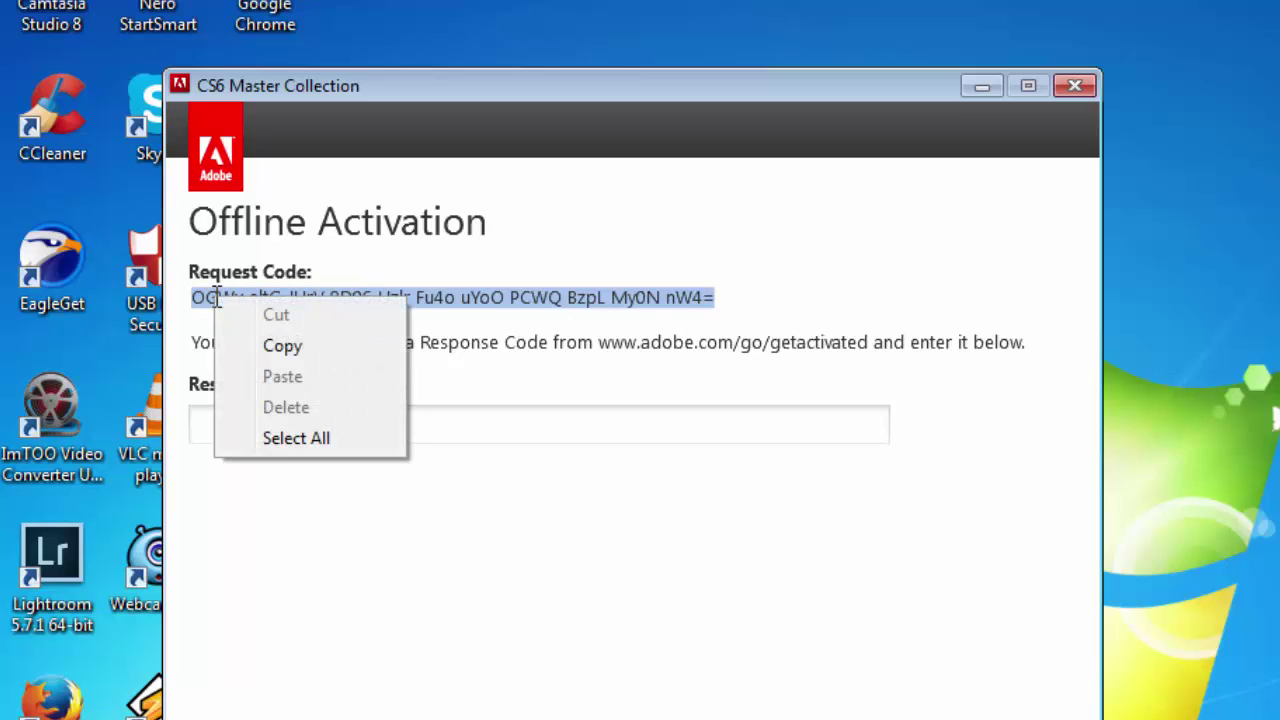
left_click(289, 350)
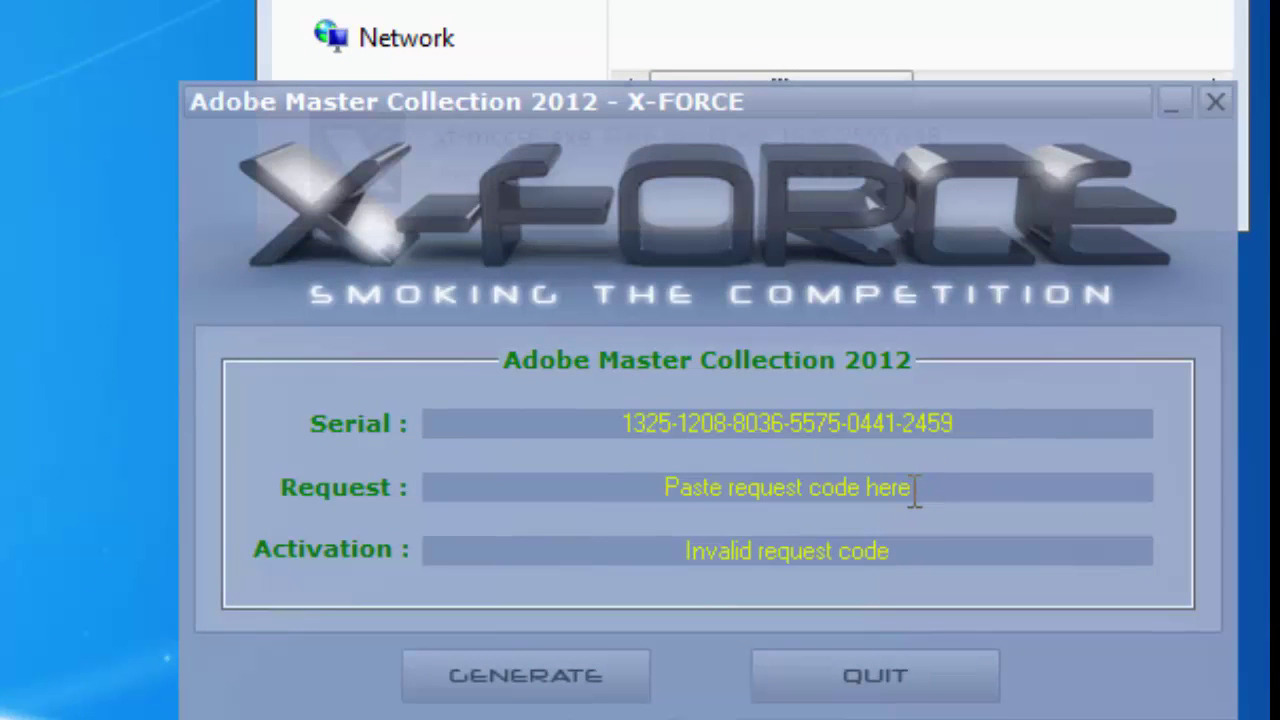
left_click_drag(918, 490, 660, 482)
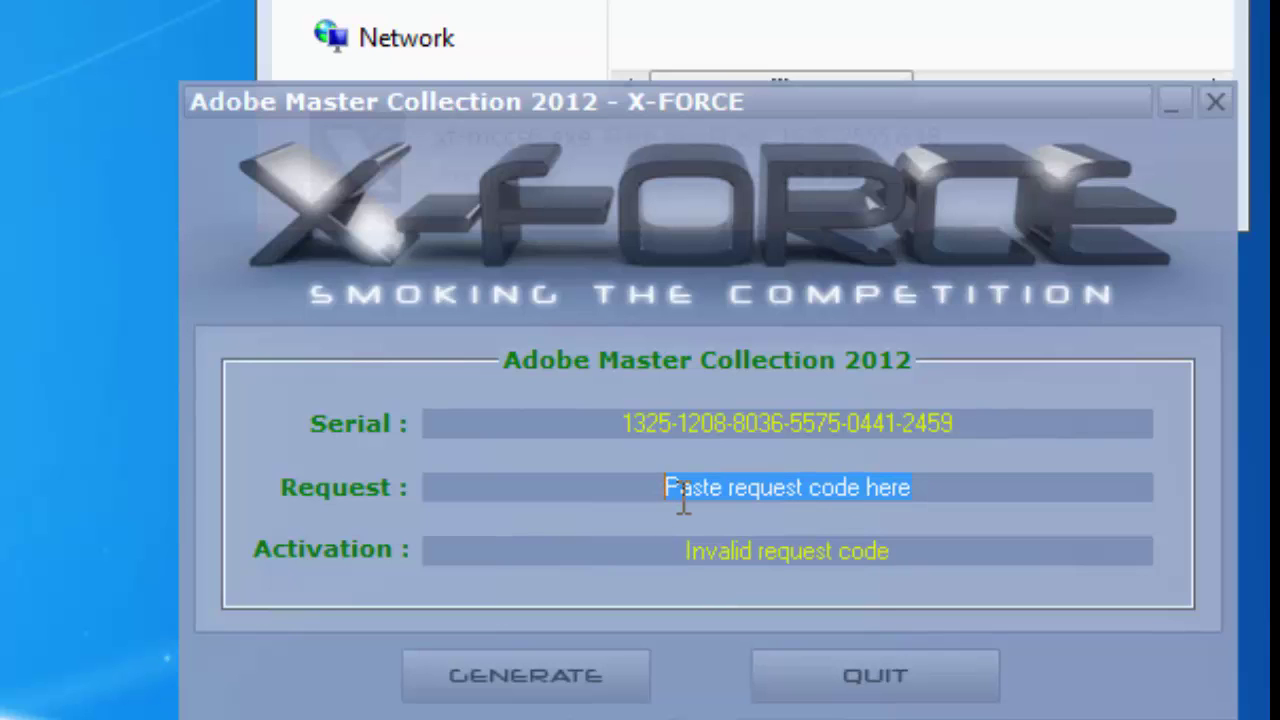
right_click(685, 500)
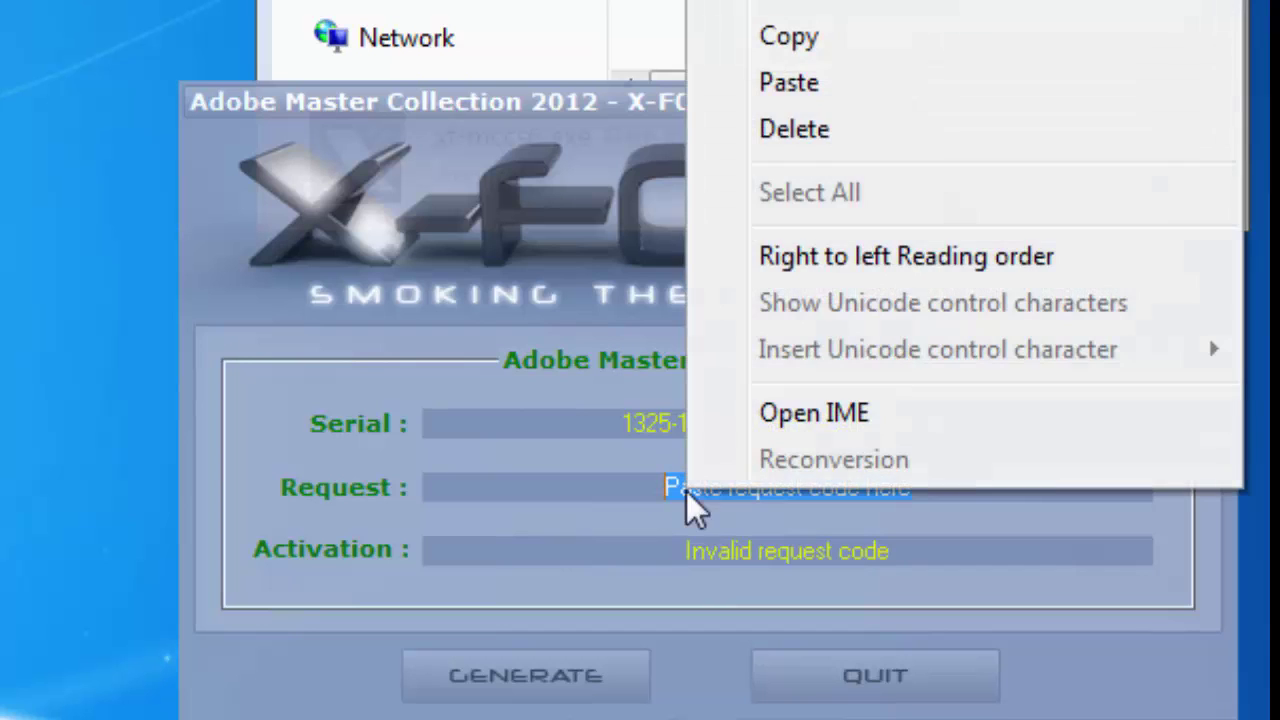
left_click(800, 88)
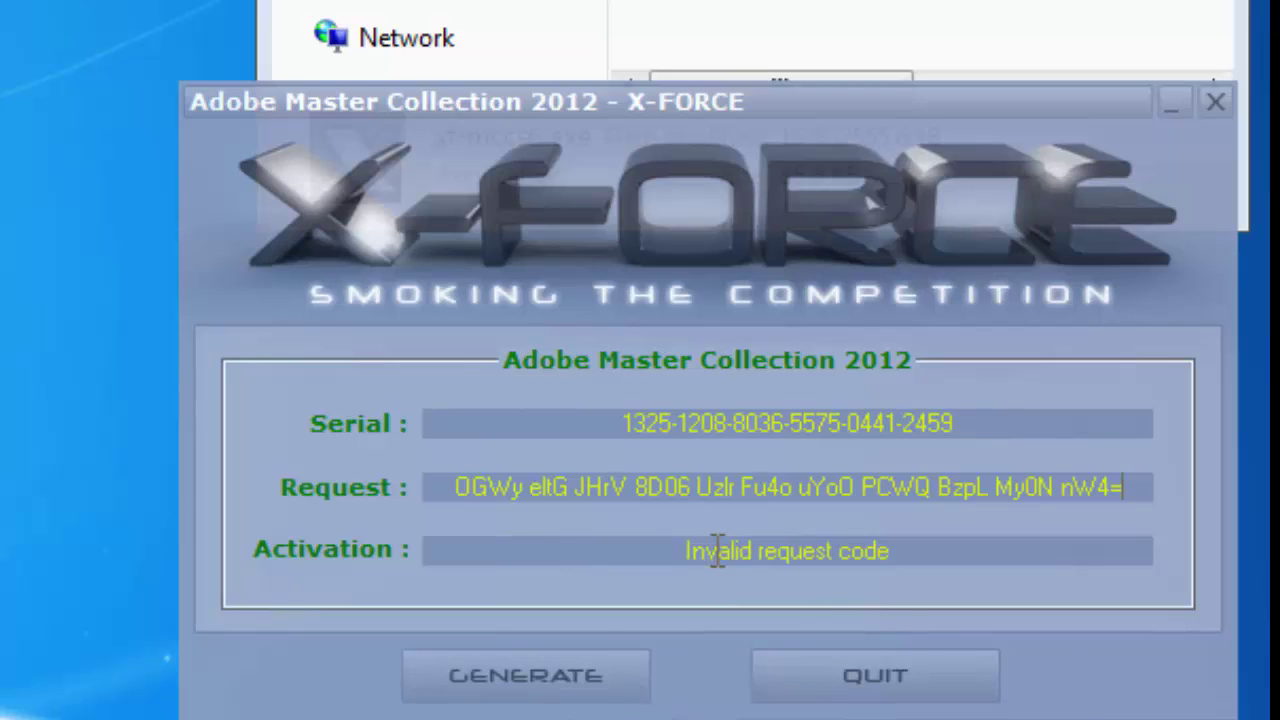
Generate the activation code in X-FORCE from the pasted request code and copy it
left_click(593, 690)
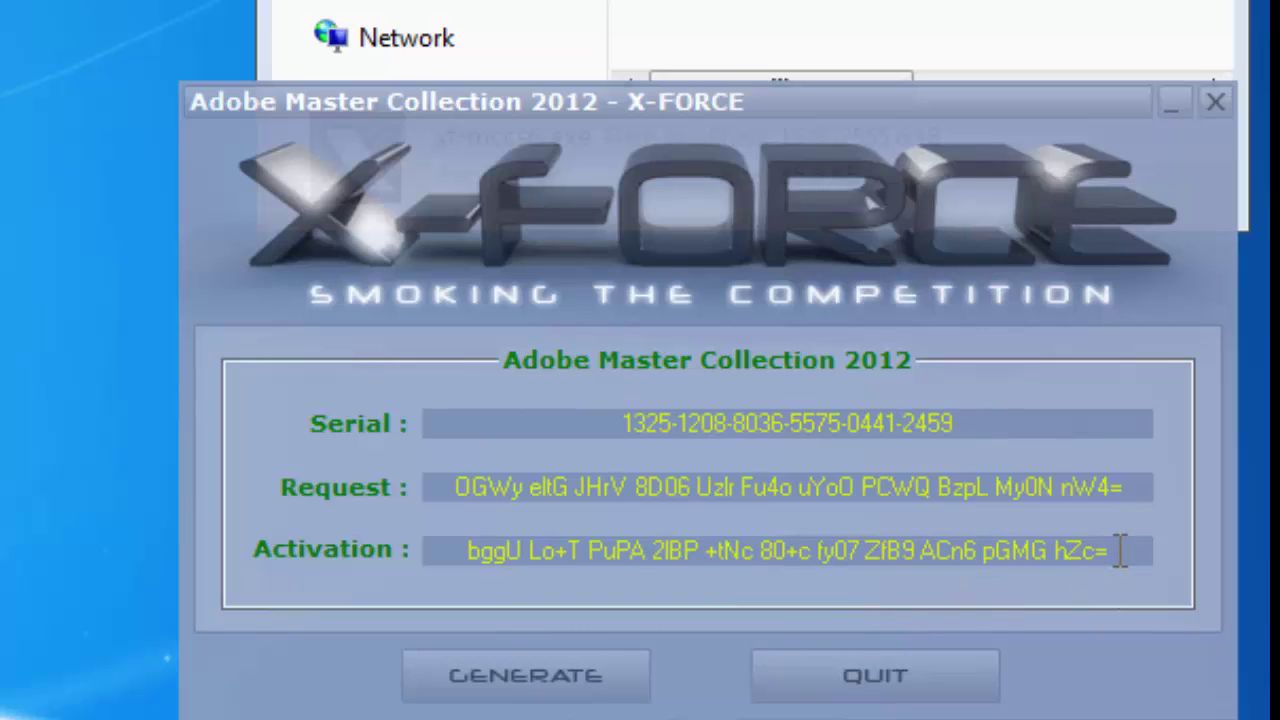
left_click_drag(1120, 550, 470, 552)
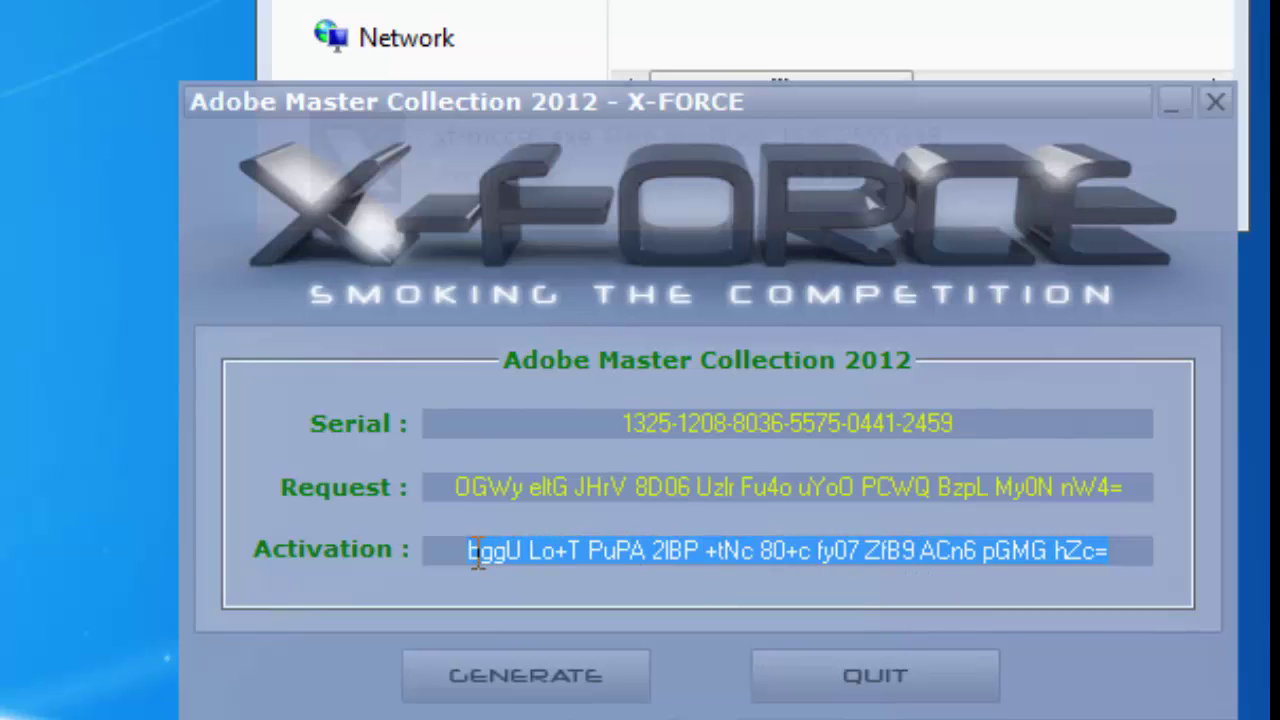
right_click(506, 550)
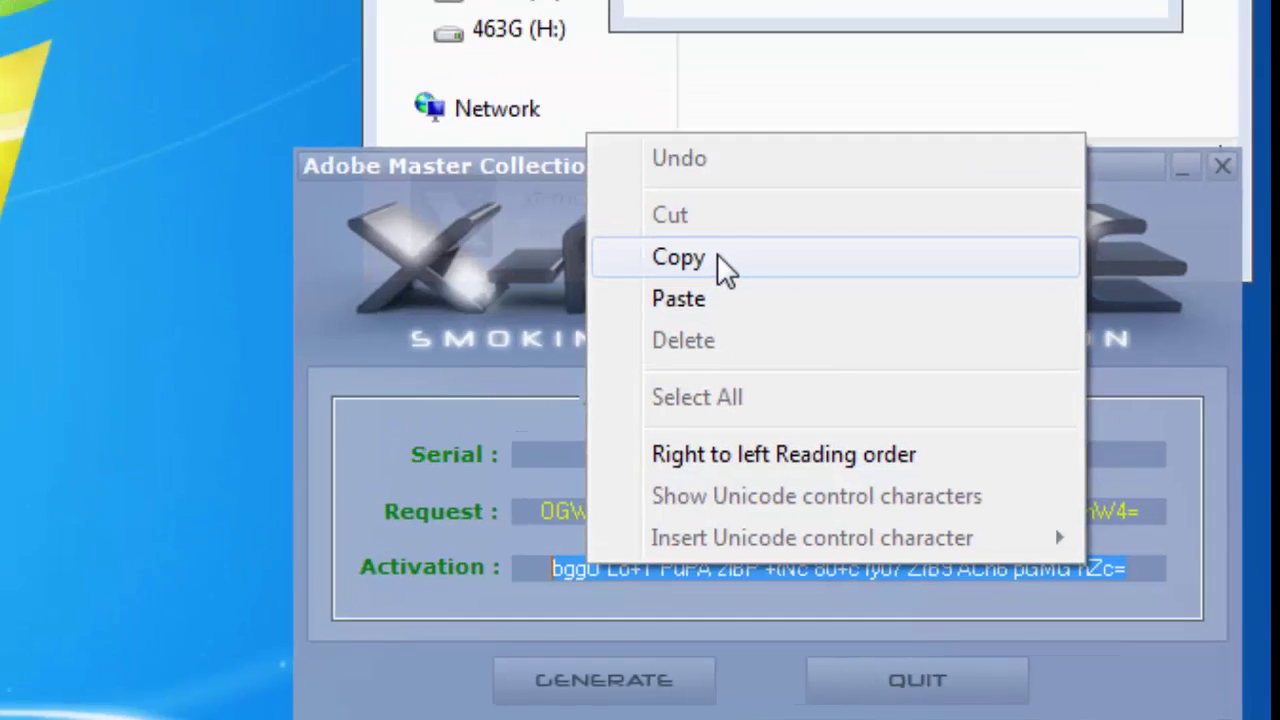
left_click(660, 210)
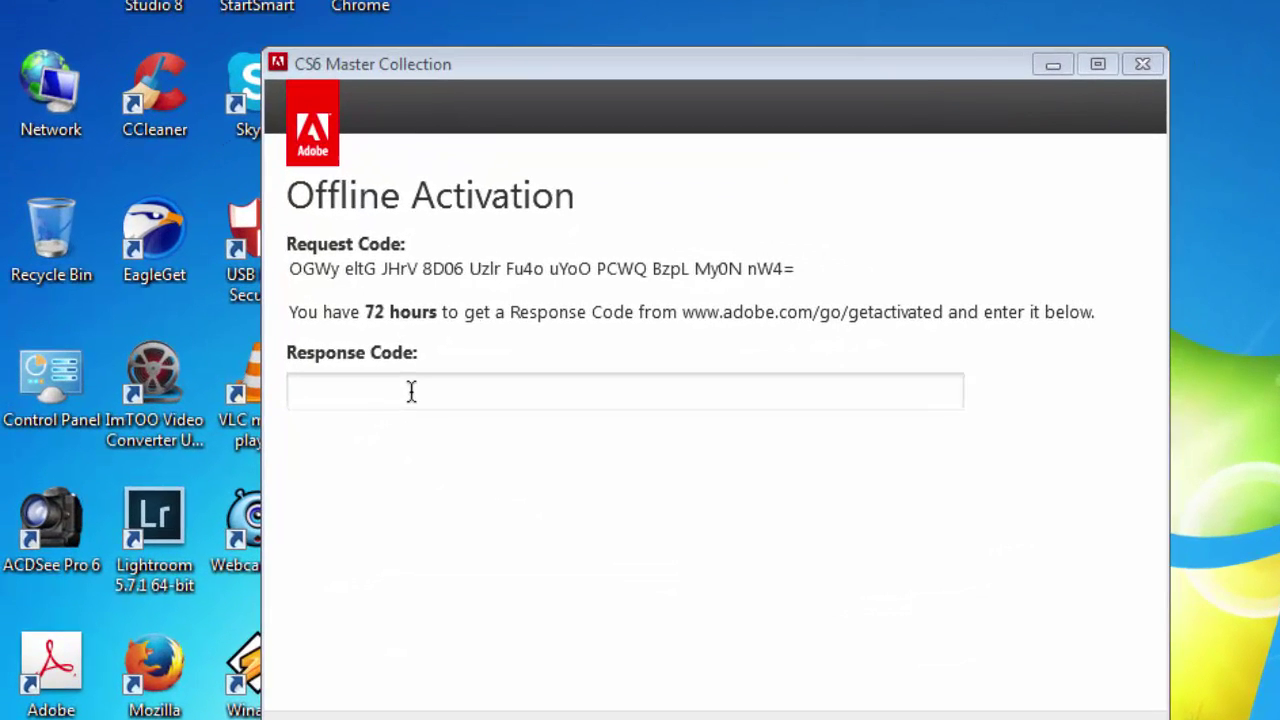
Paste the activation code into the Response Code field of the Offline Activation window and activate CS6 Master Collection
left_click(410, 388)
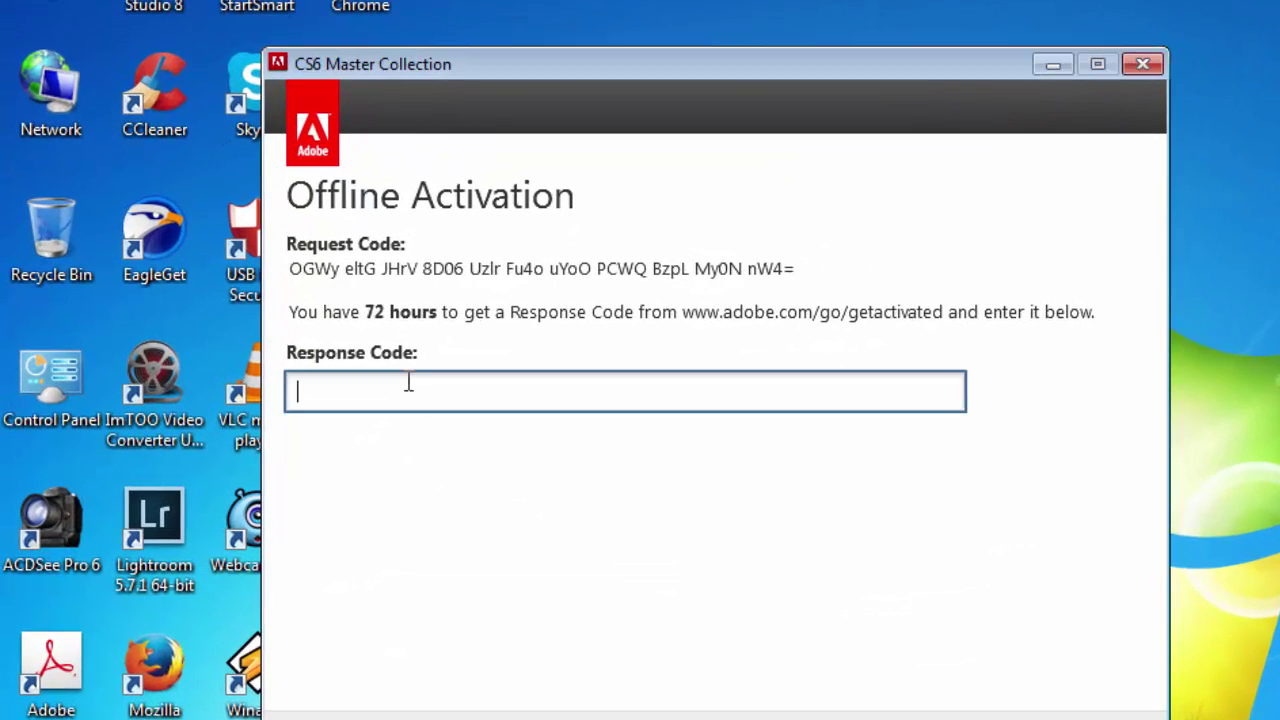
right_click(409, 386)
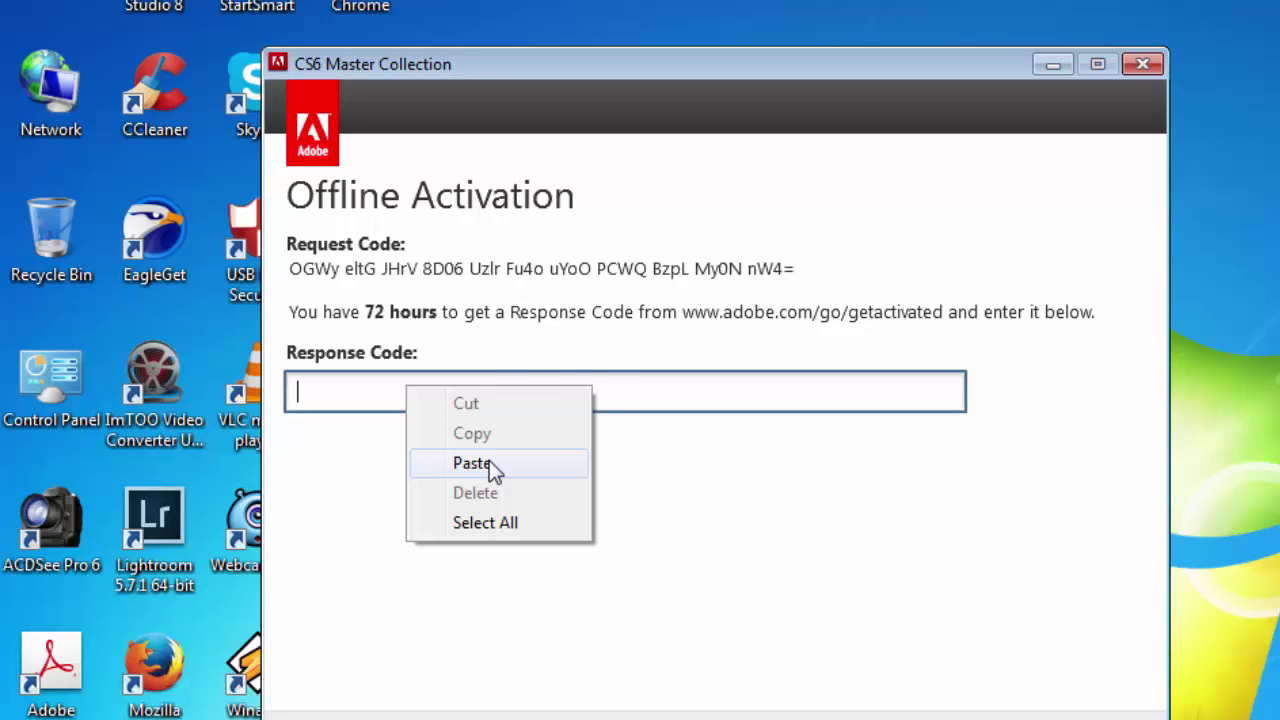
left_click(472, 463)
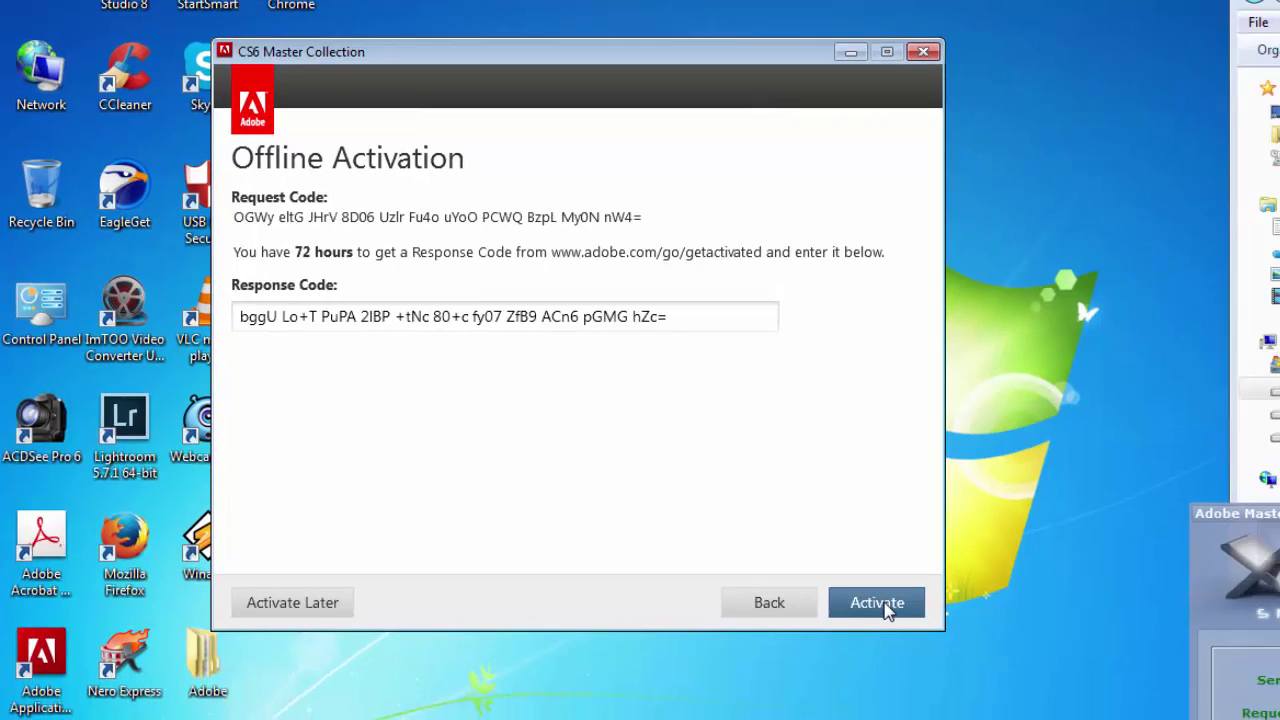
left_click(1090, 719)
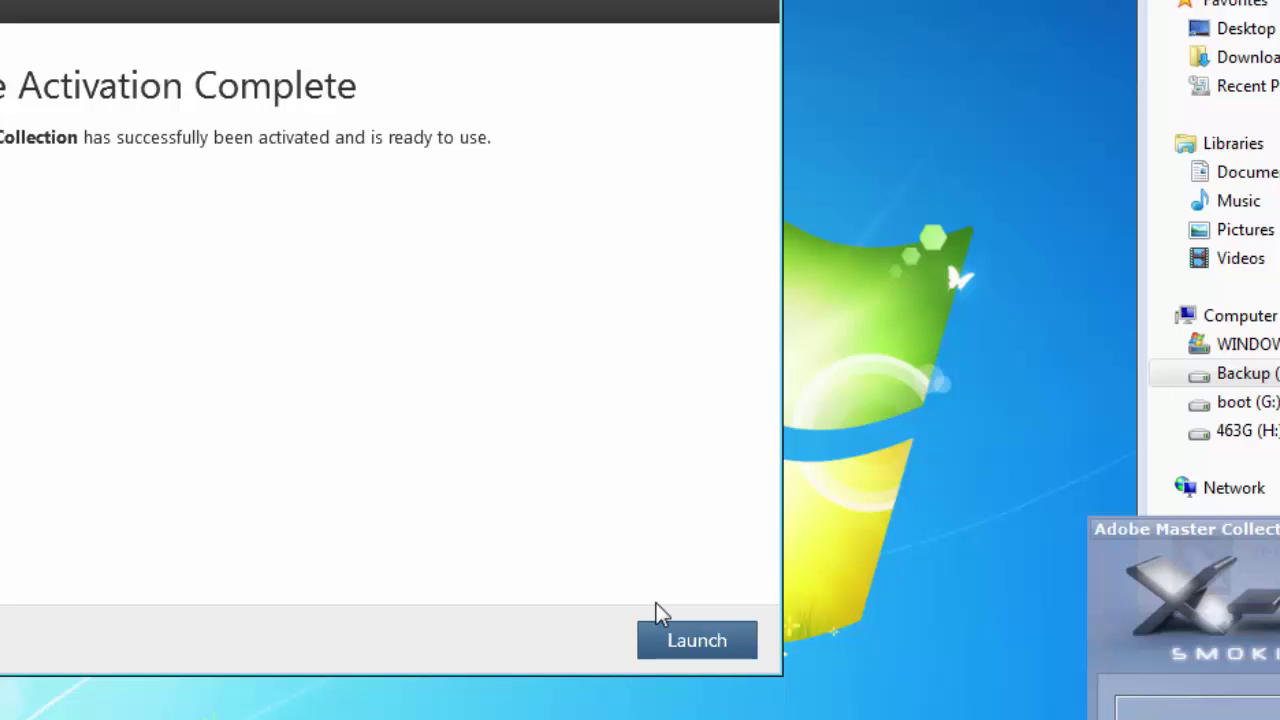
Quit the CS6 Master Collection activation window without launching, and close X-FORCE
mouse_move(663, 597)
left_mouse_down()
mouse_move(611, 608)
mouse_move(605, 624)
mouse_move(641, 690)
mouse_move(736, 717)
mouse_move(802, 679)
mouse_move(804, 635)
mouse_move(711, 585)
mouse_move(634, 600)
left_mouse_up()
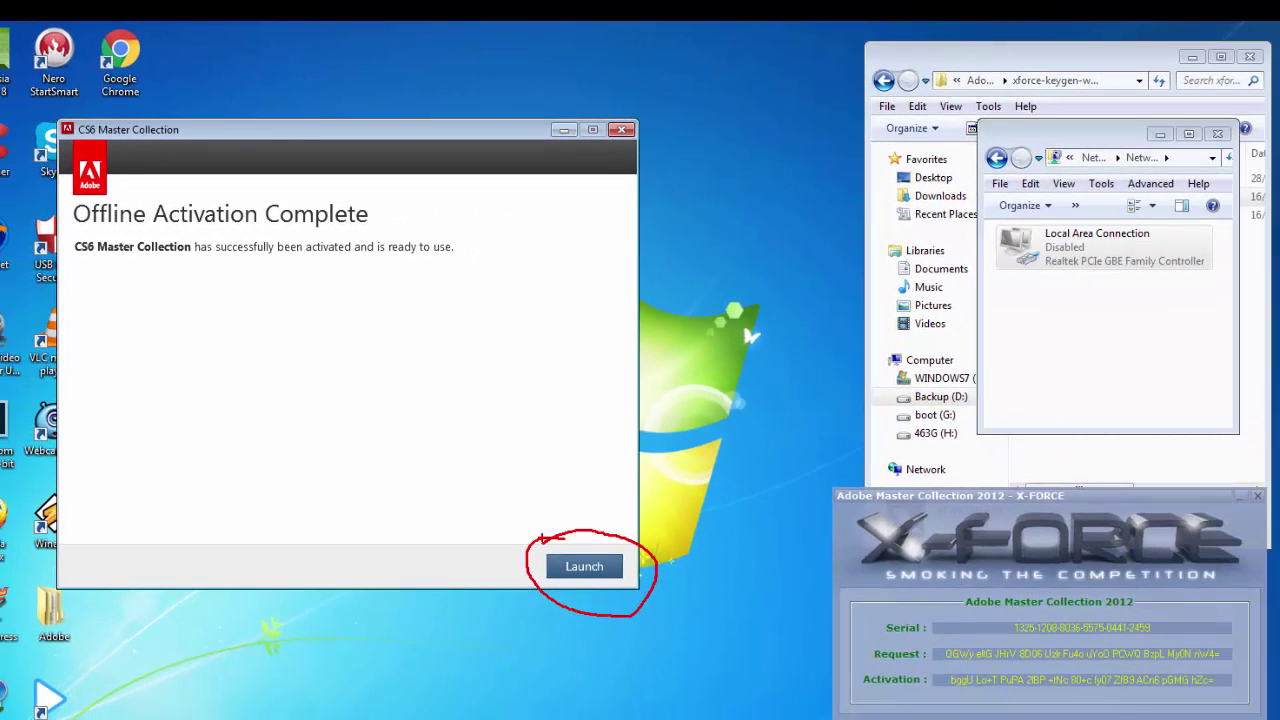
left_click(621, 130)
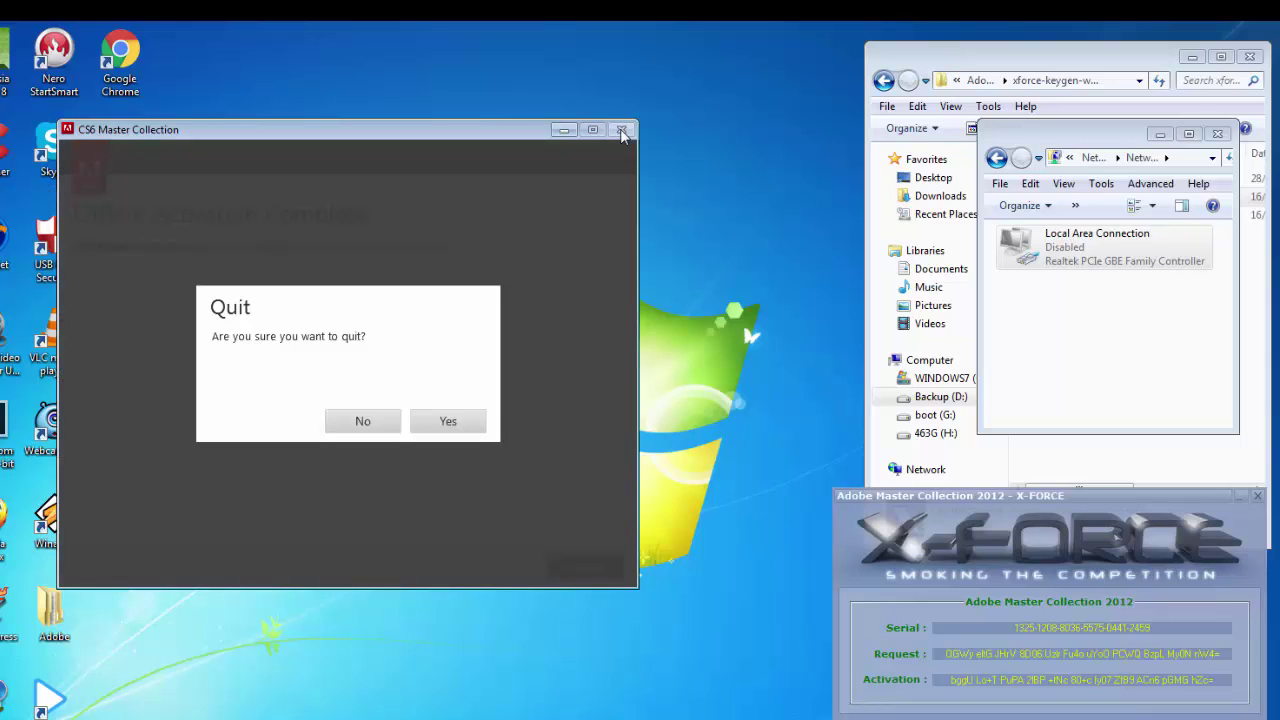
left_click(455, 421)
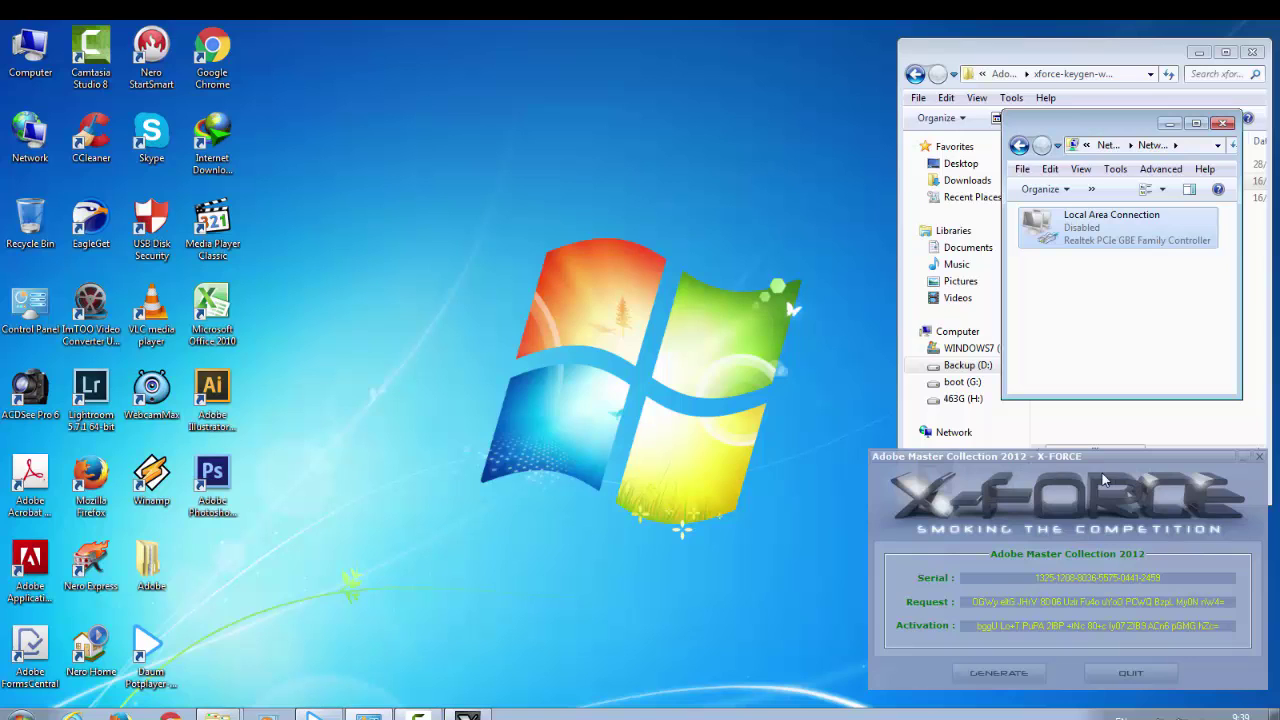
left_click(1260, 459)
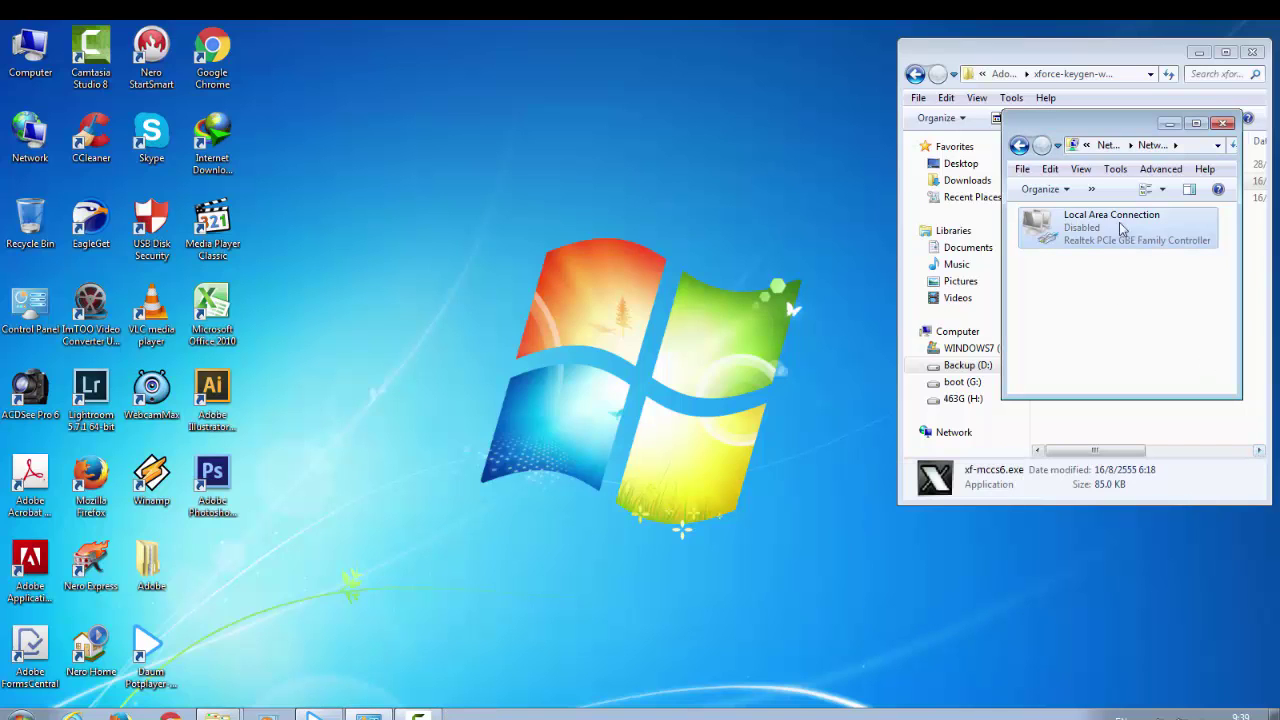
Bring the xforce-keygen-win folder to the front, enlarge its window and run disable_activation.cmd as administrator
left_click(1075, 58)
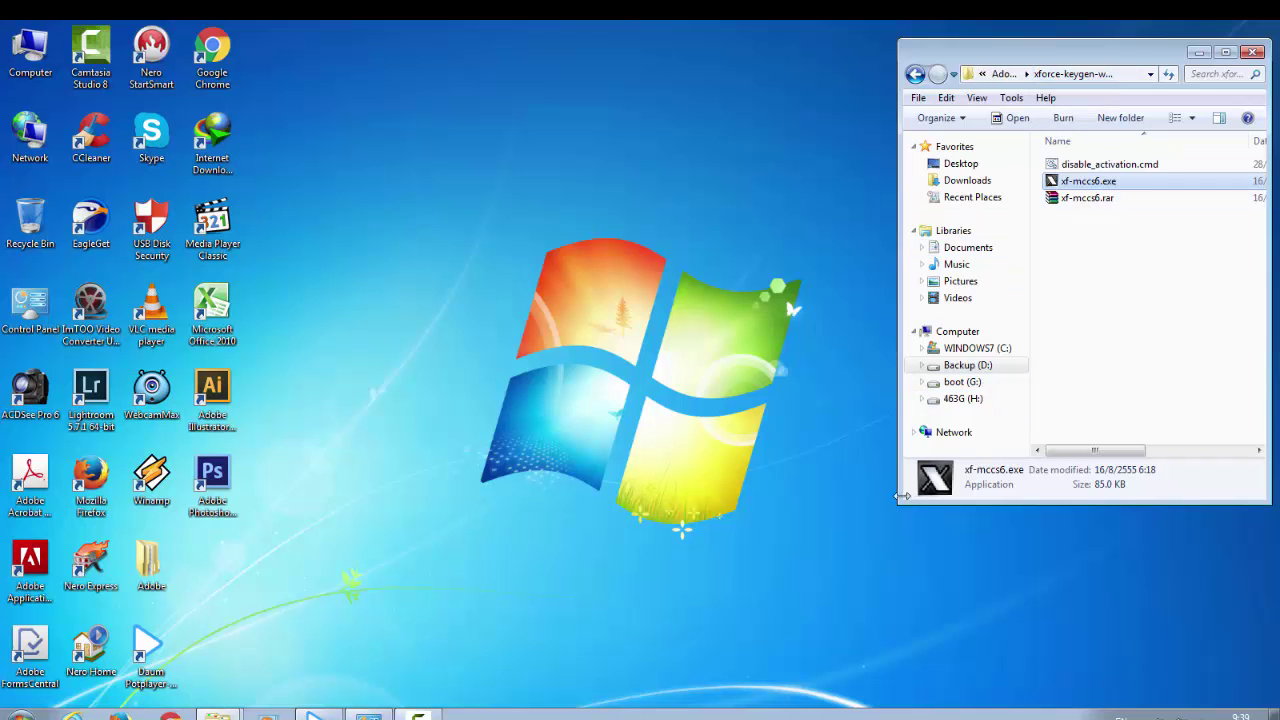
left_click_drag(898, 505, 862, 540)
left_click(1097, 343)
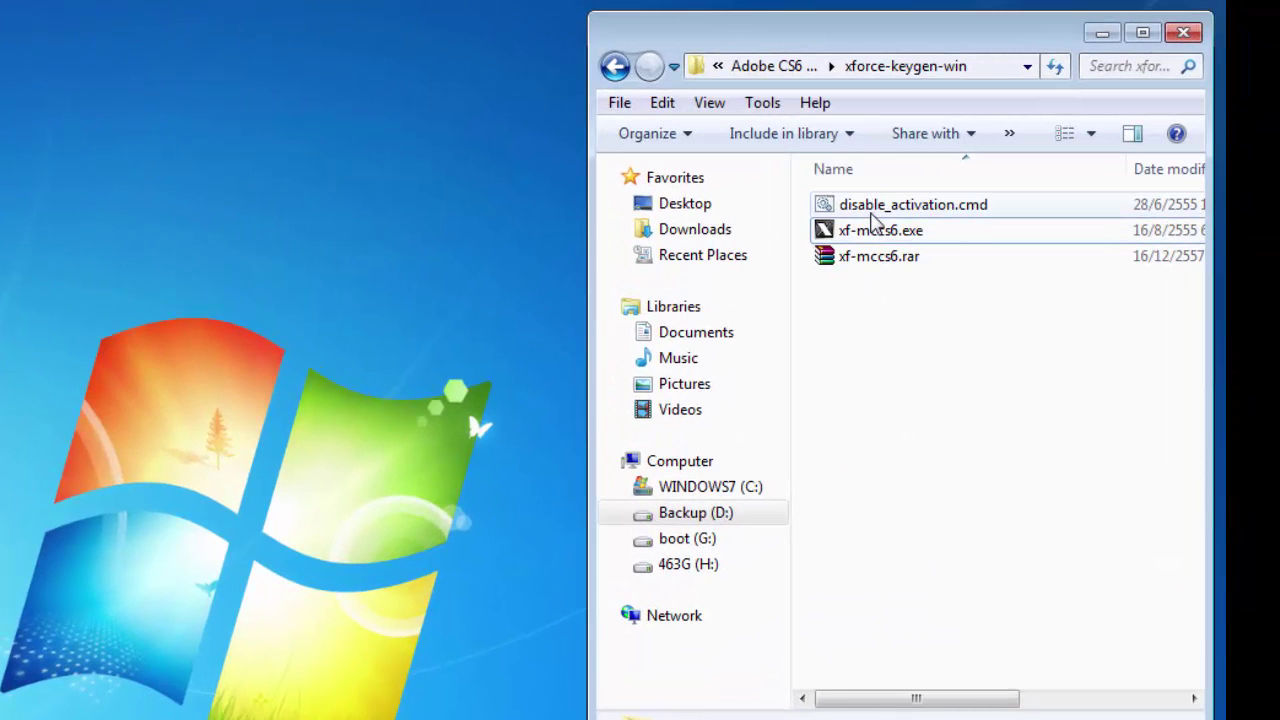
right_click(876, 211)
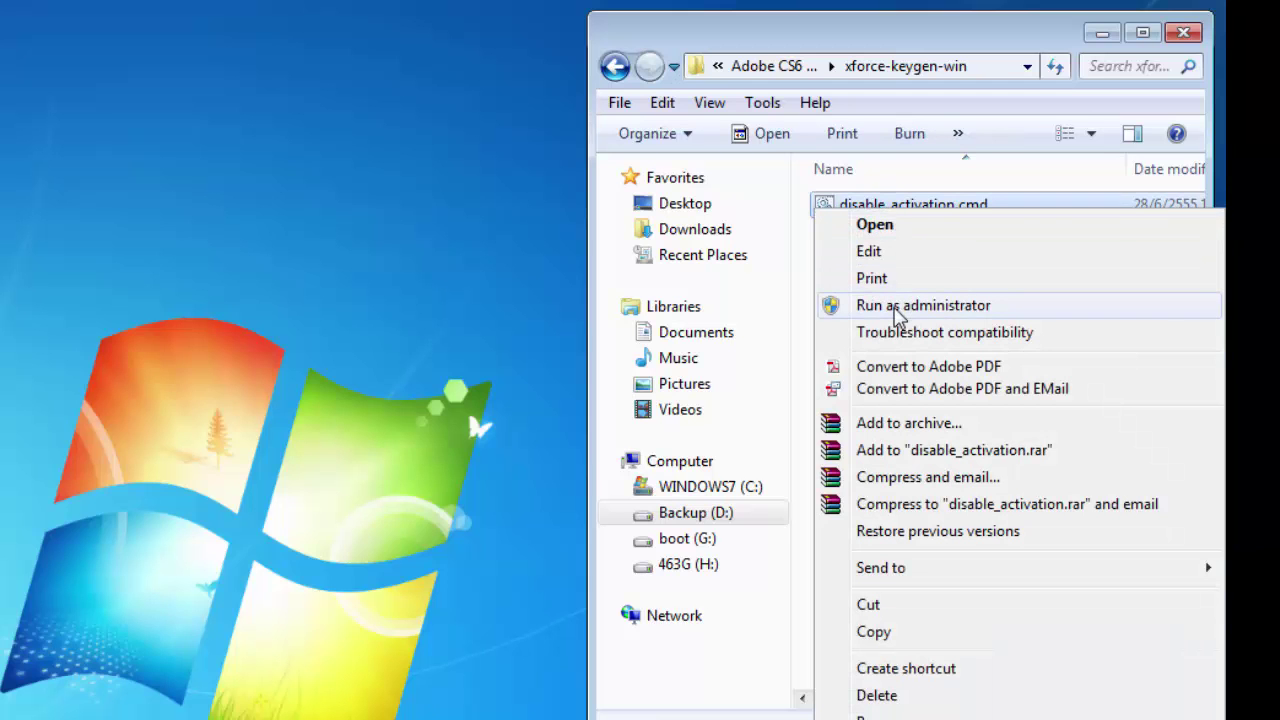
left_click(897, 306)
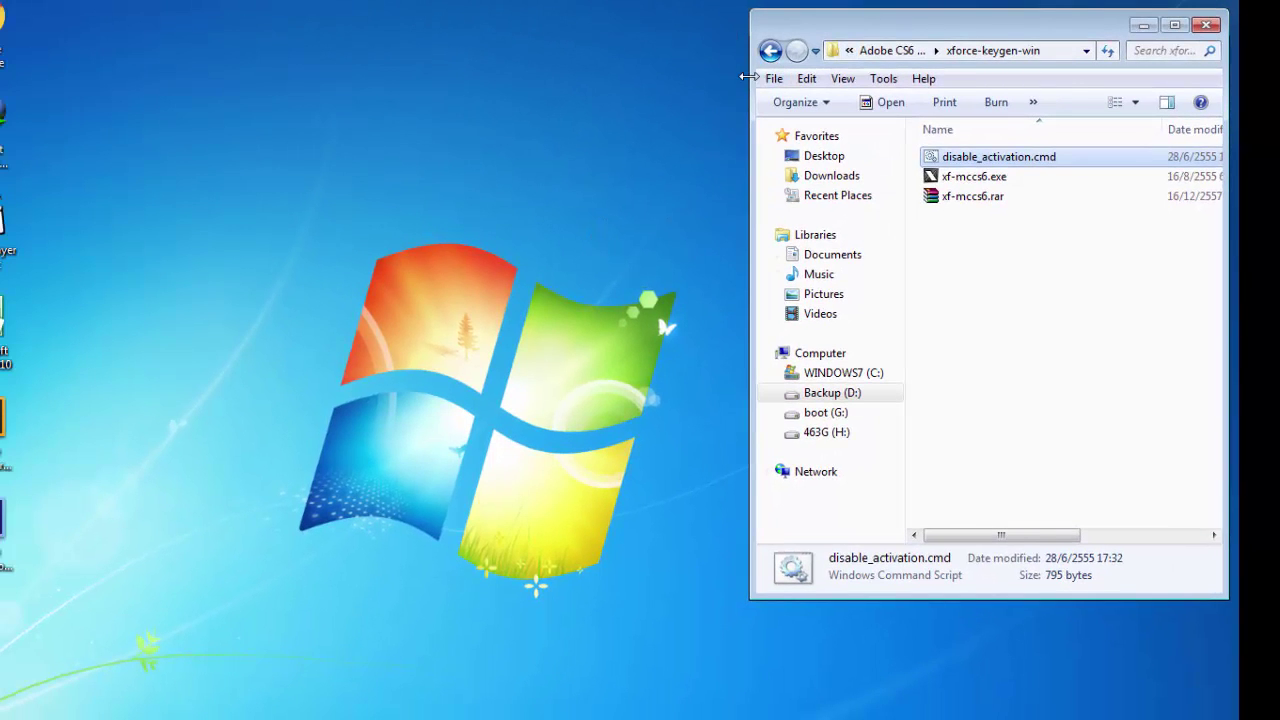
Go back two folder levels to the Adobe CS6 Master Collection folder and open the amtlib.dll folder inside Crack
left_click_drag(748, 78, 737, 78)
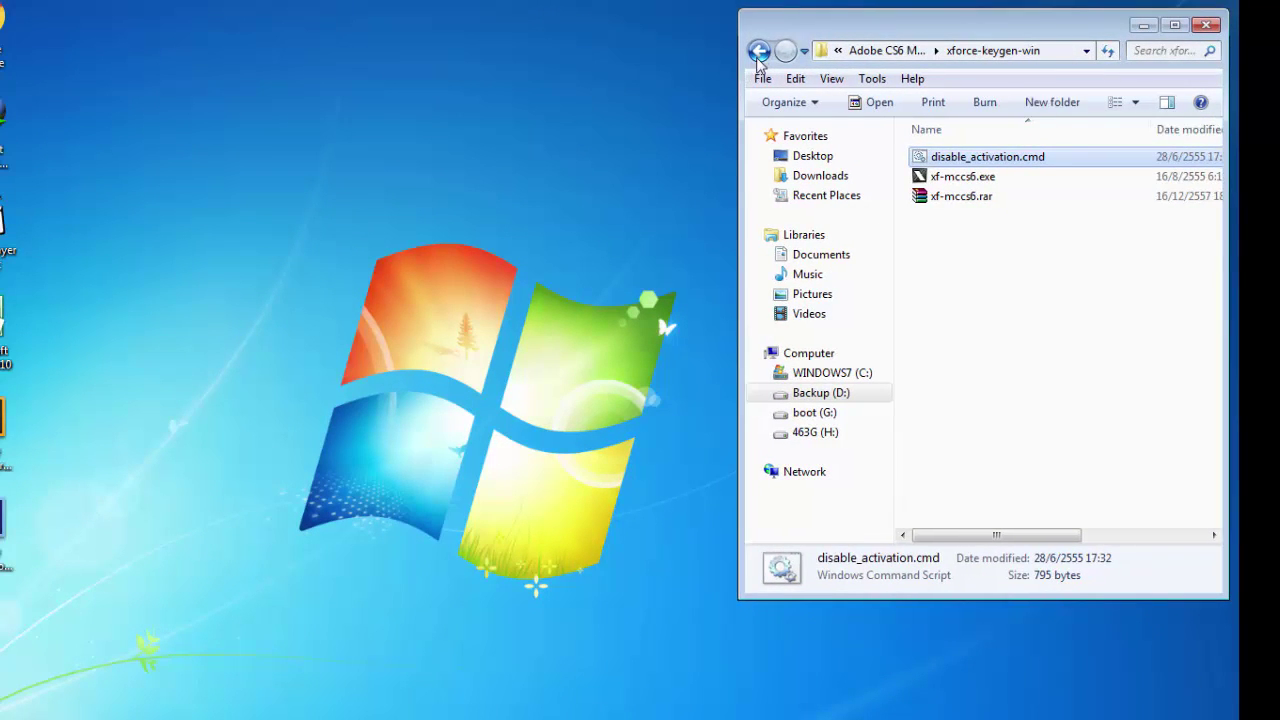
left_click(759, 52)
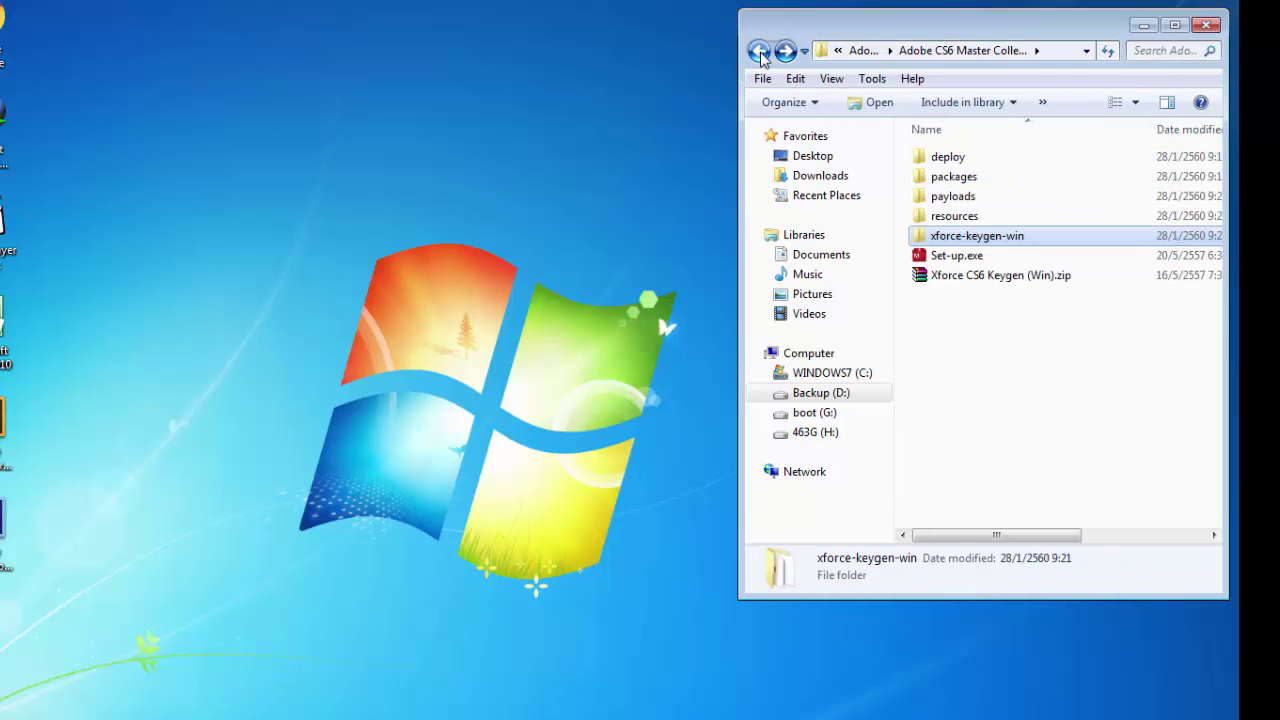
left_click(759, 52)
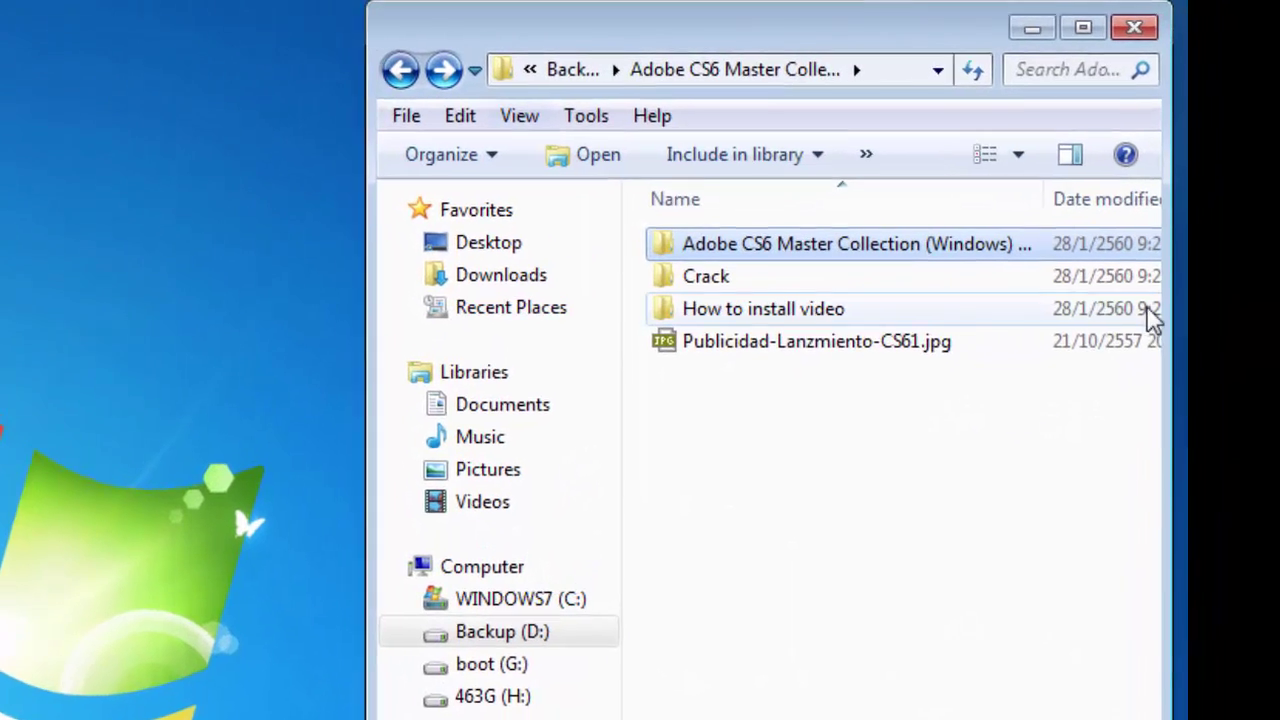
left_click(703, 294)
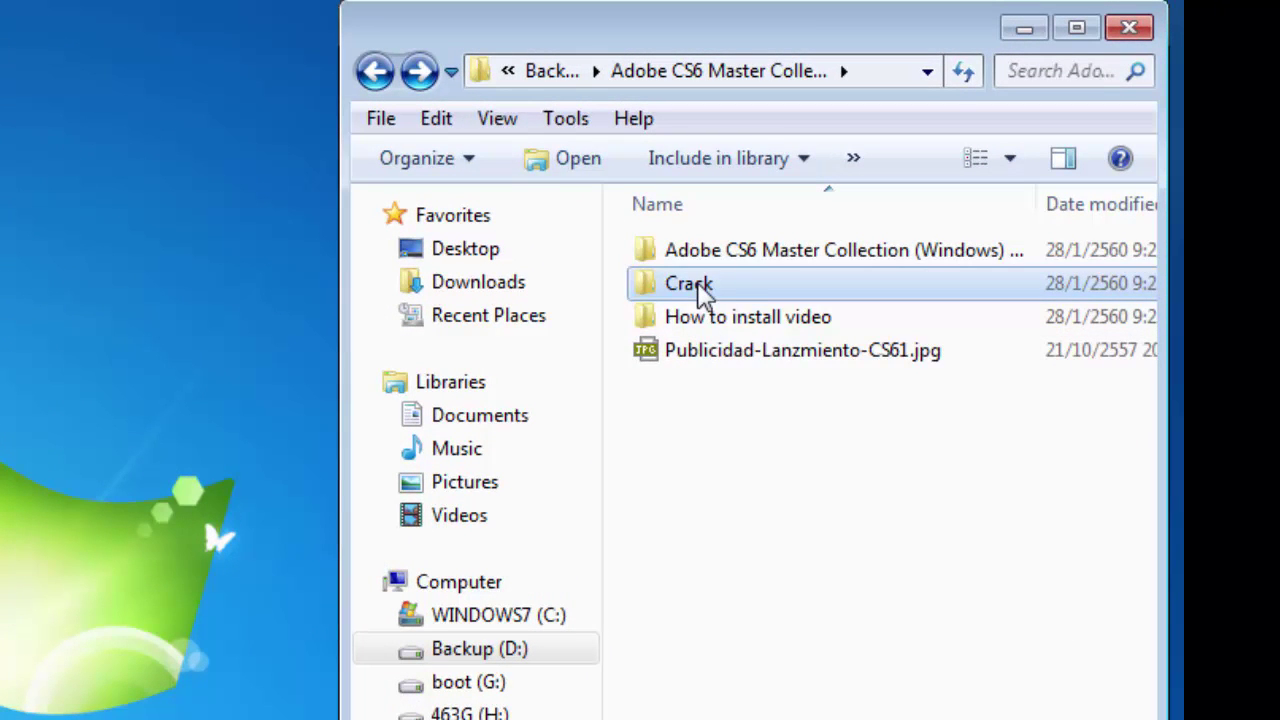
double_click(703, 294)
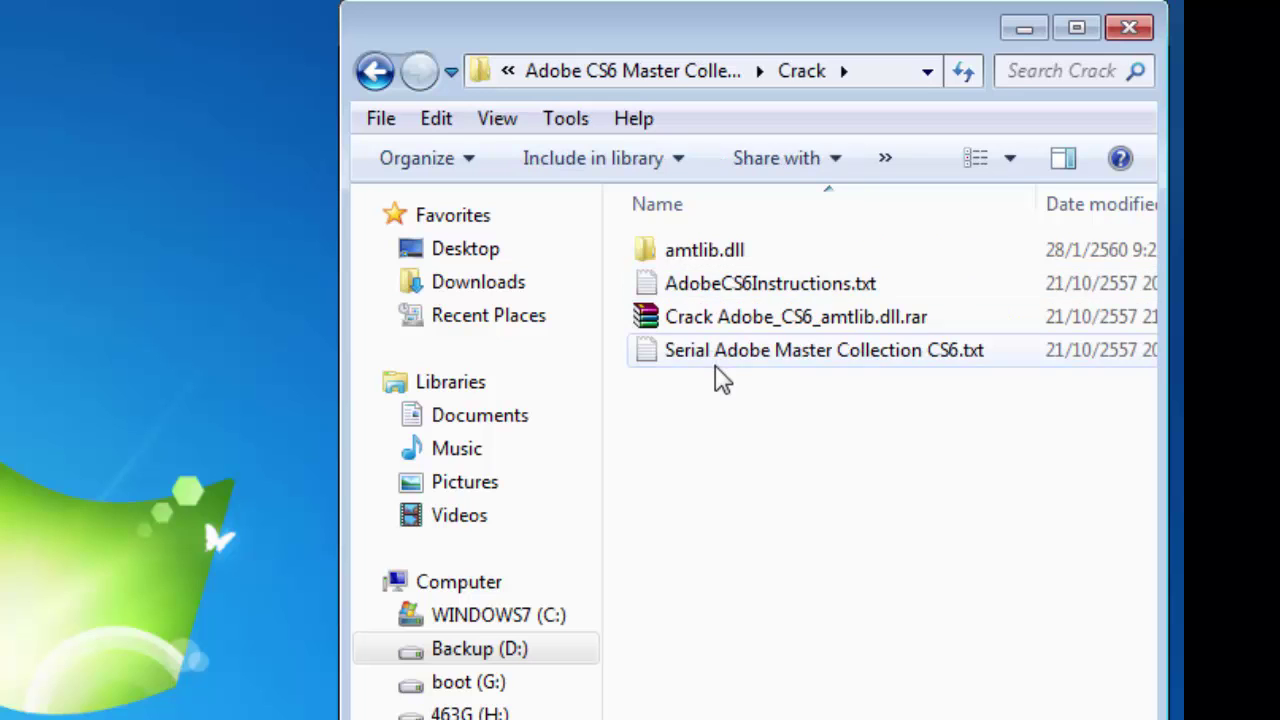
double_click(730, 260)
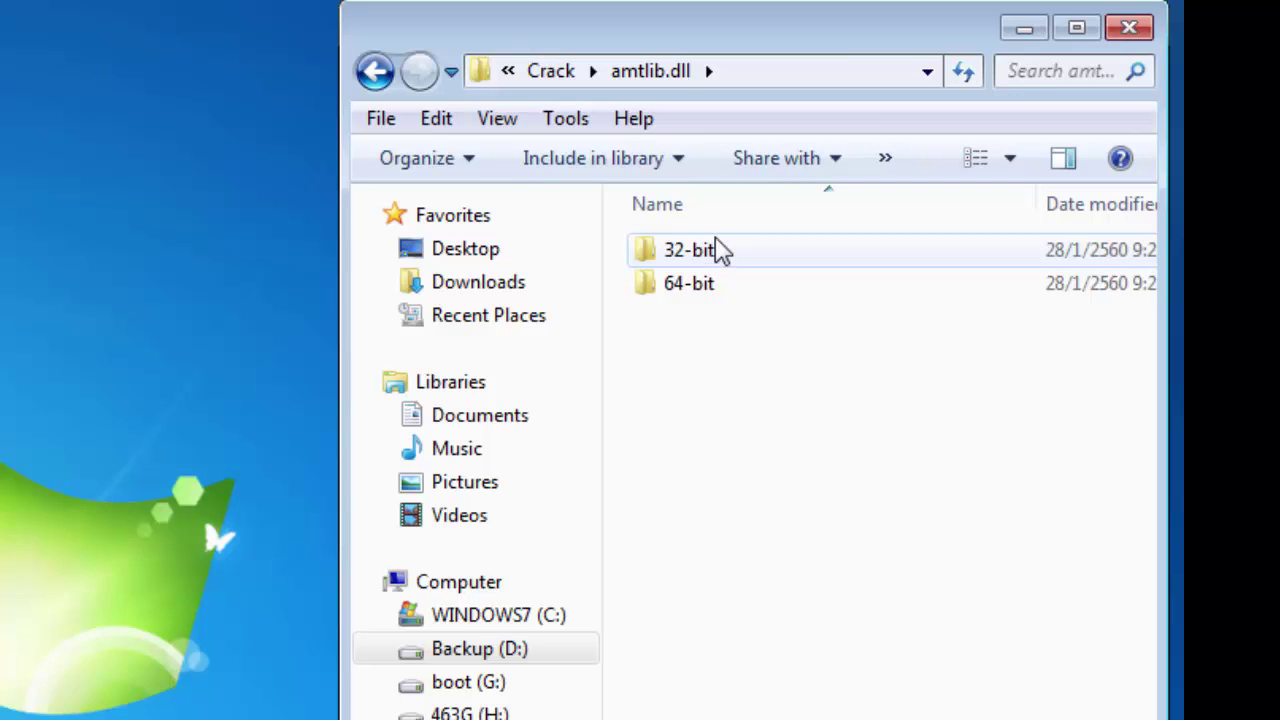
Look into the 32-bit and 64-bit folders and copy the amtlib.dll file from the 64-bit folder
double_click(708, 262)
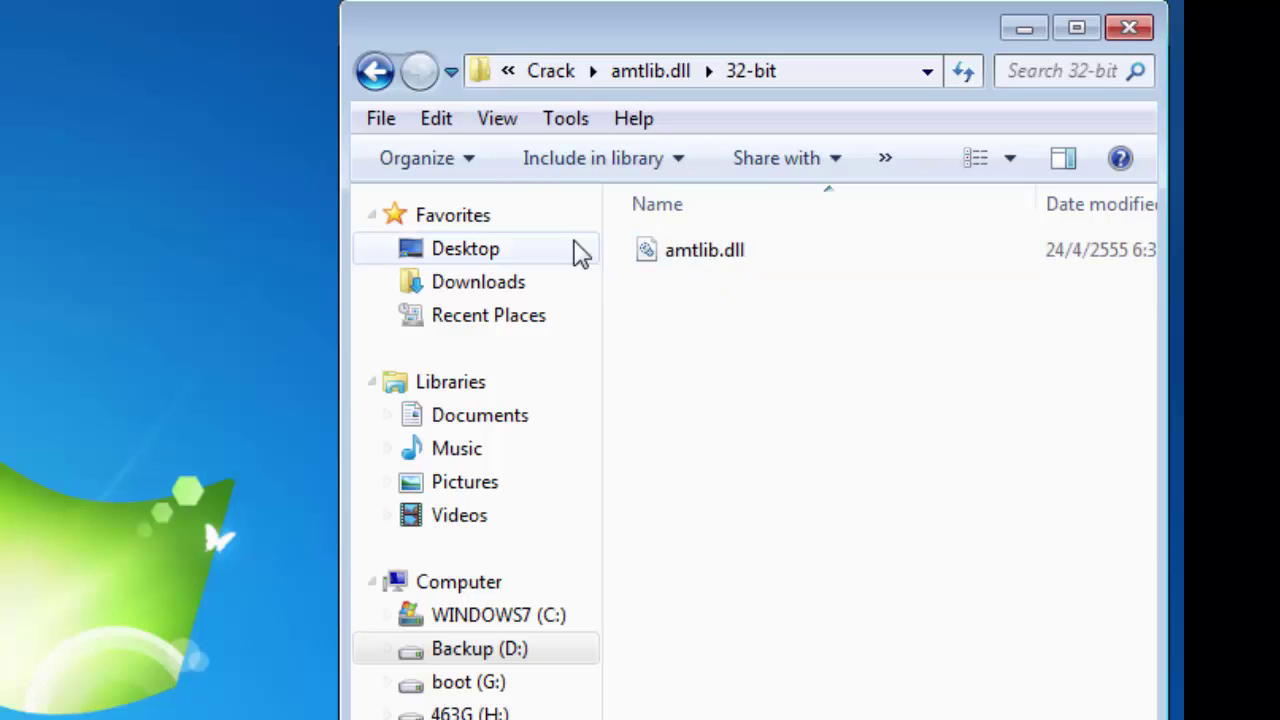
left_click(378, 74)
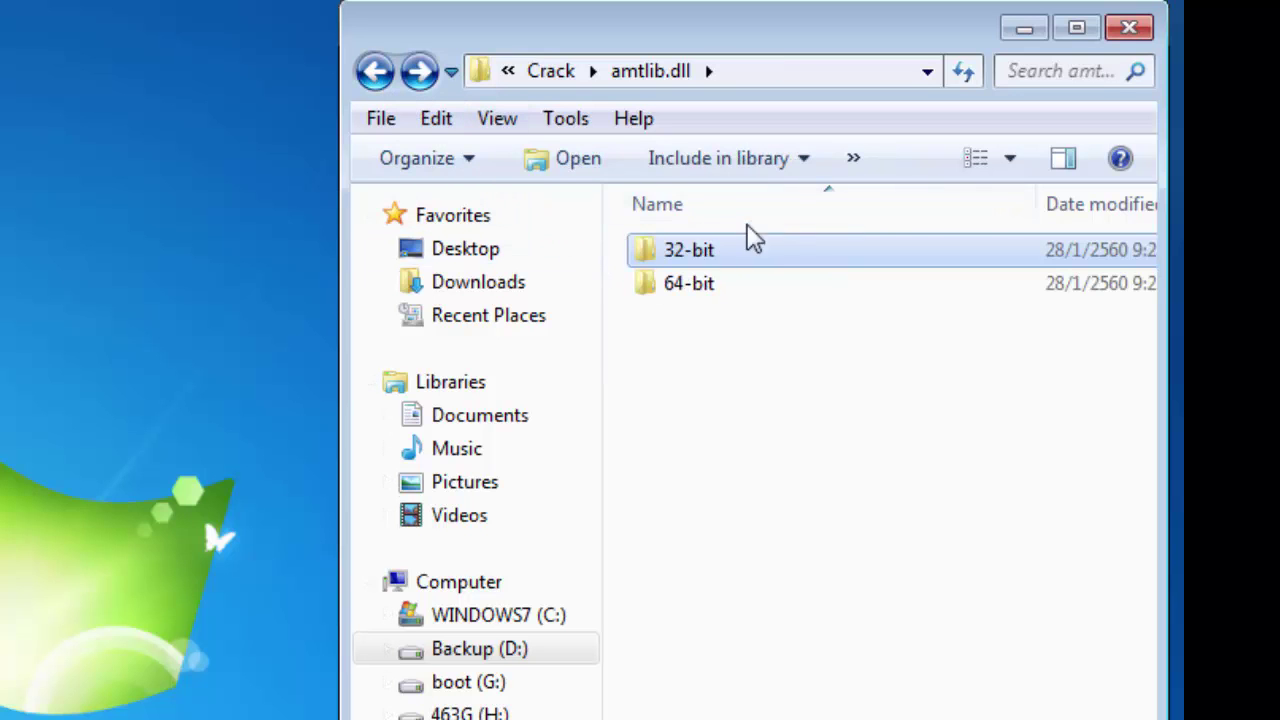
left_click(697, 298)
double_click(697, 298)
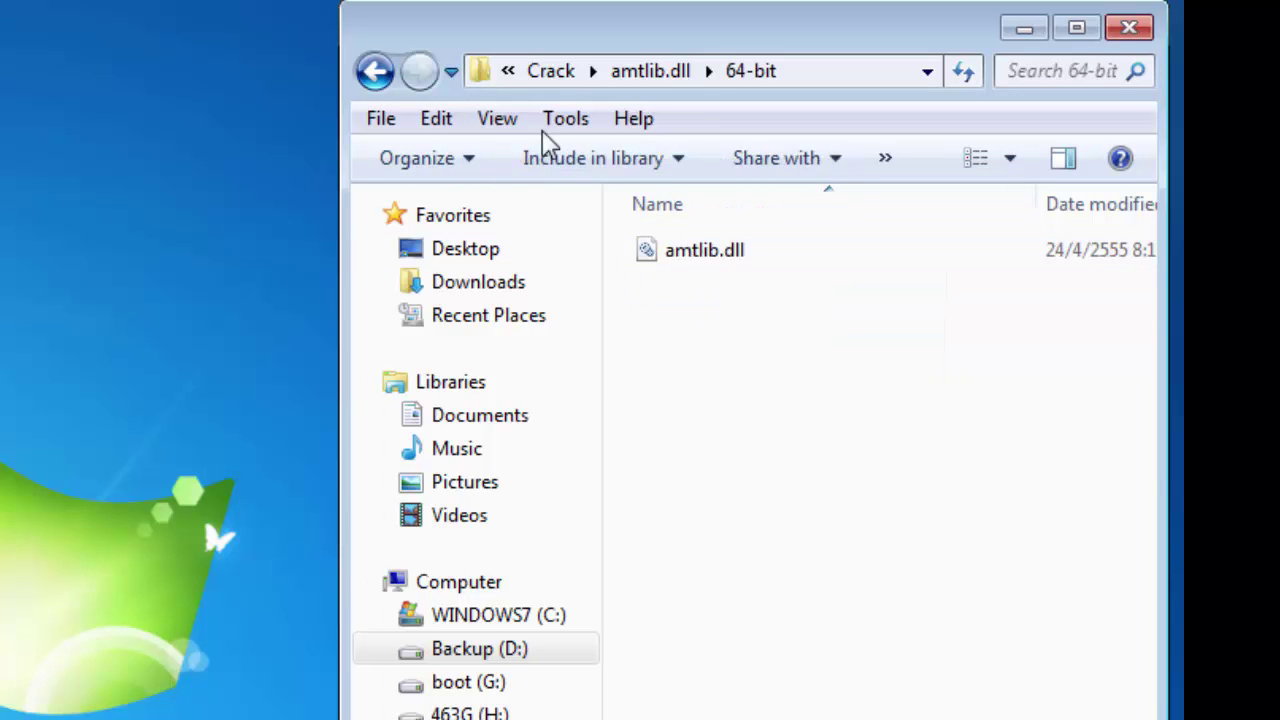
left_click(362, 76)
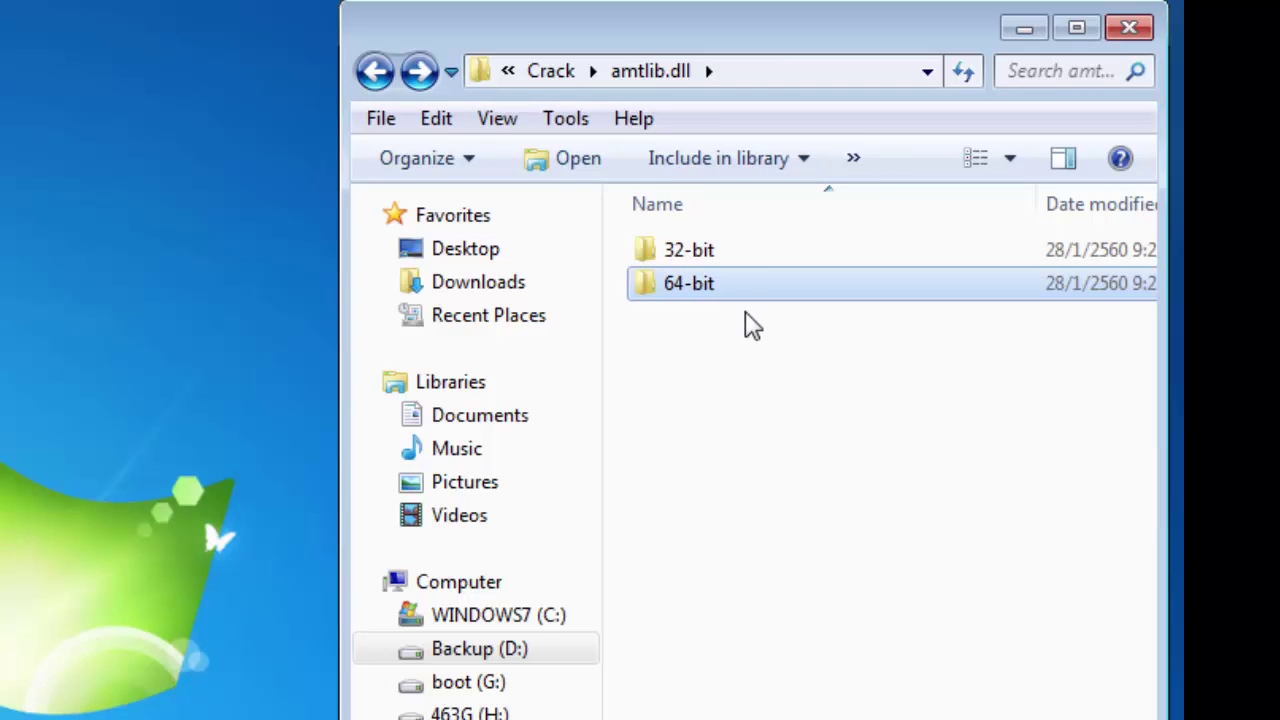
double_click(688, 288)
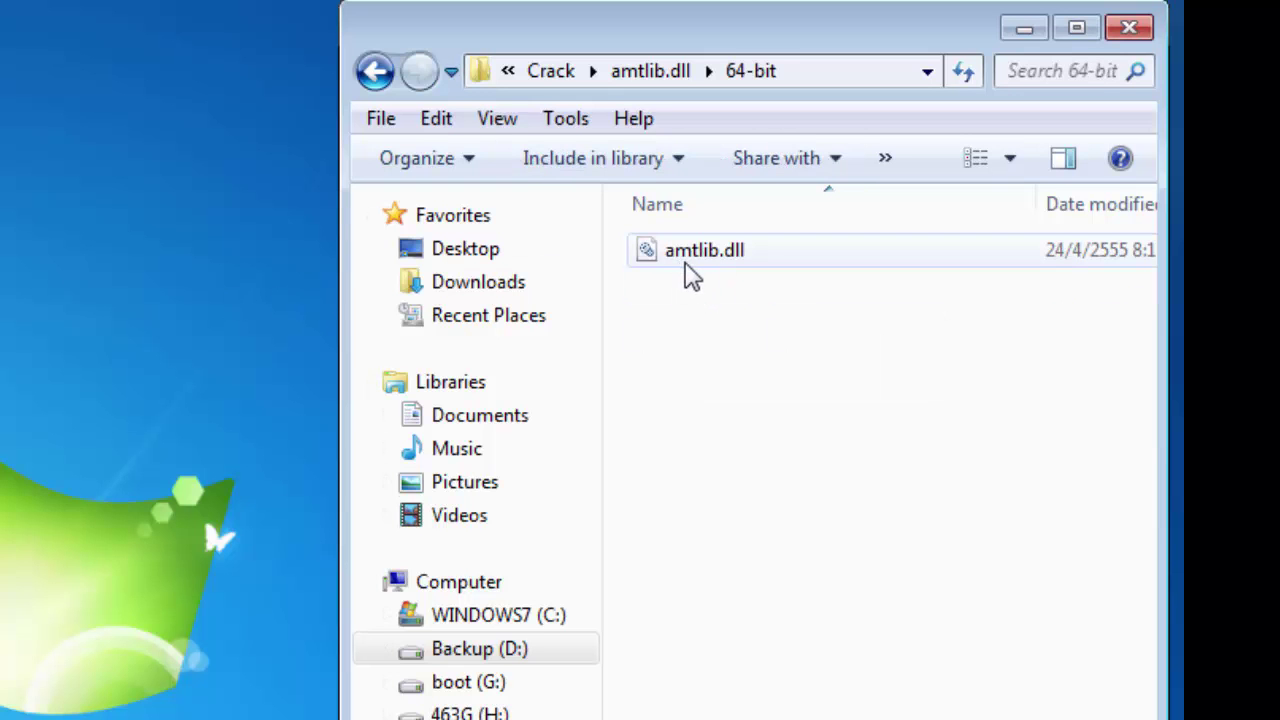
right_click(691, 263)
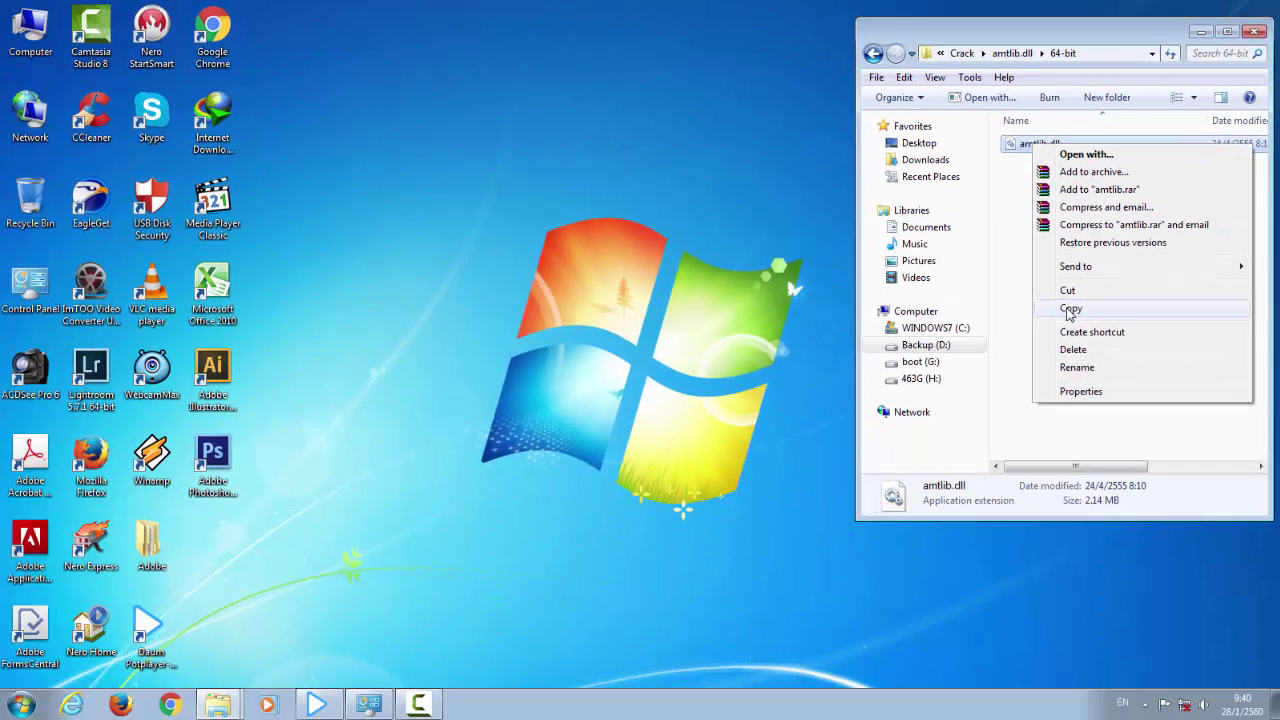
left_click(866, 487)
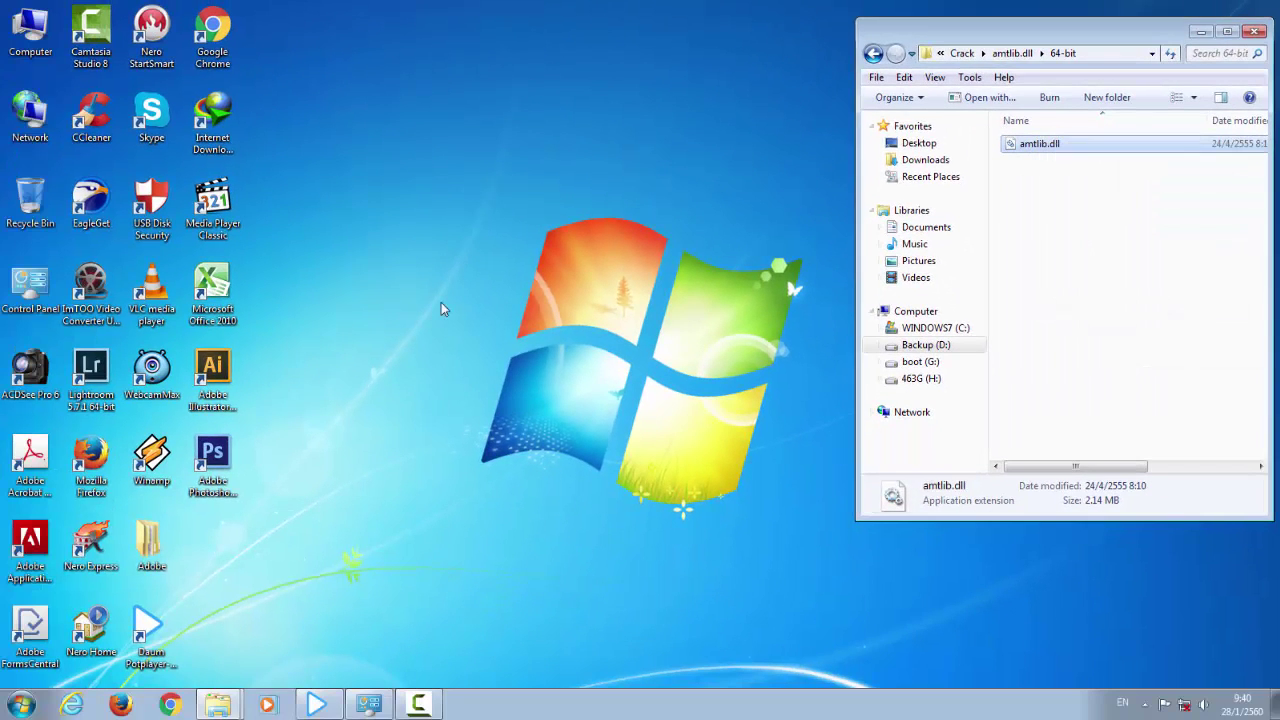
Open the program folder of Photoshop CS6 (64 Bit) through its desktop shortcut's properties and replace its amtlib.dll with the copied file
right_click(213, 458)
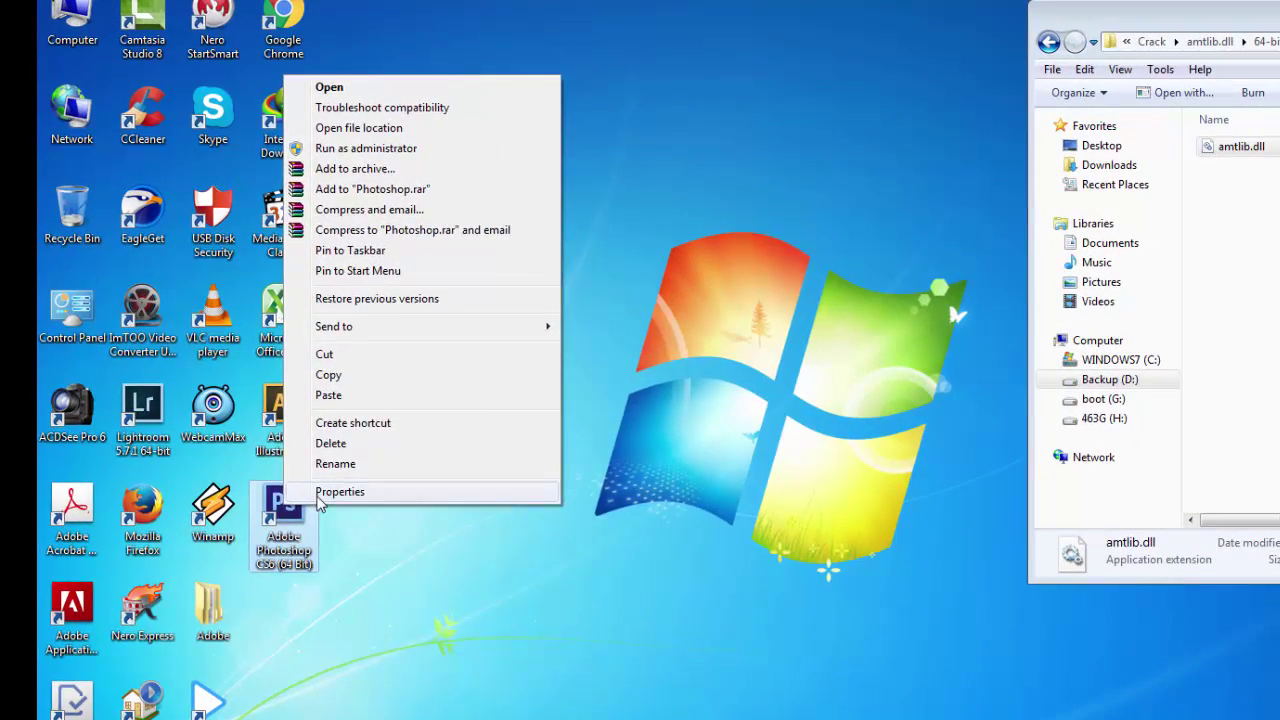
left_click(320, 494)
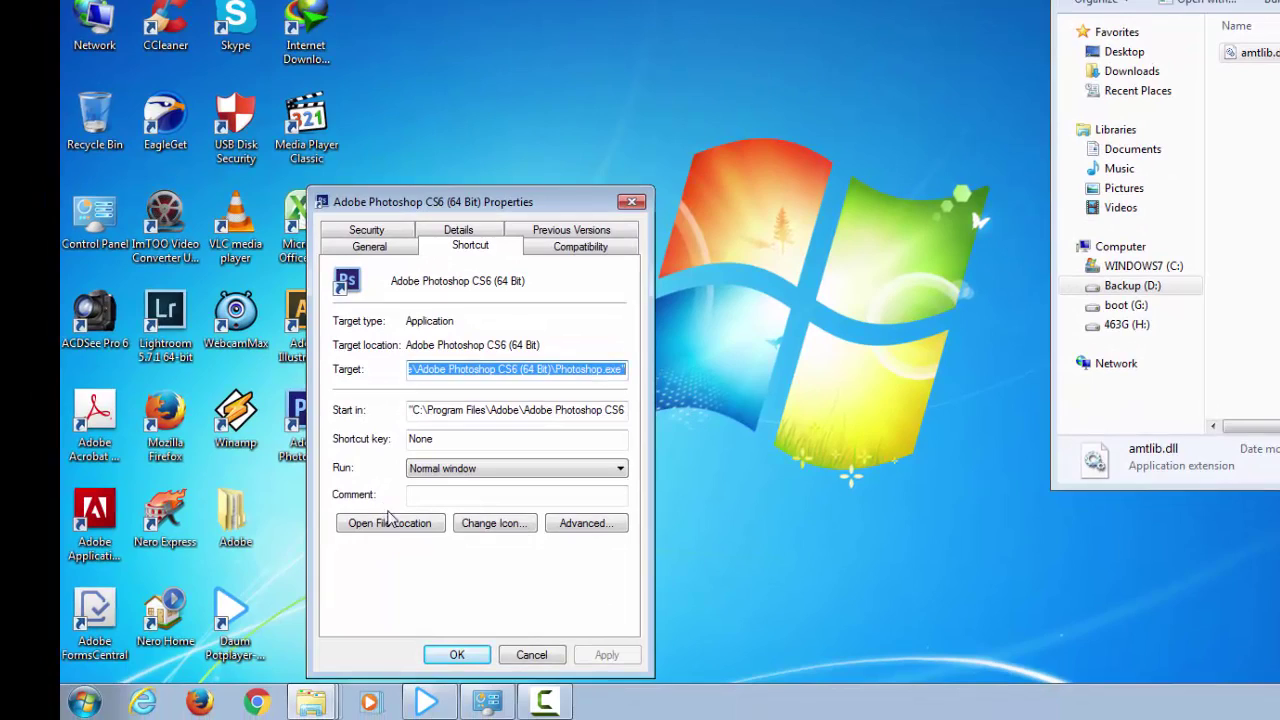
left_click(390, 523)
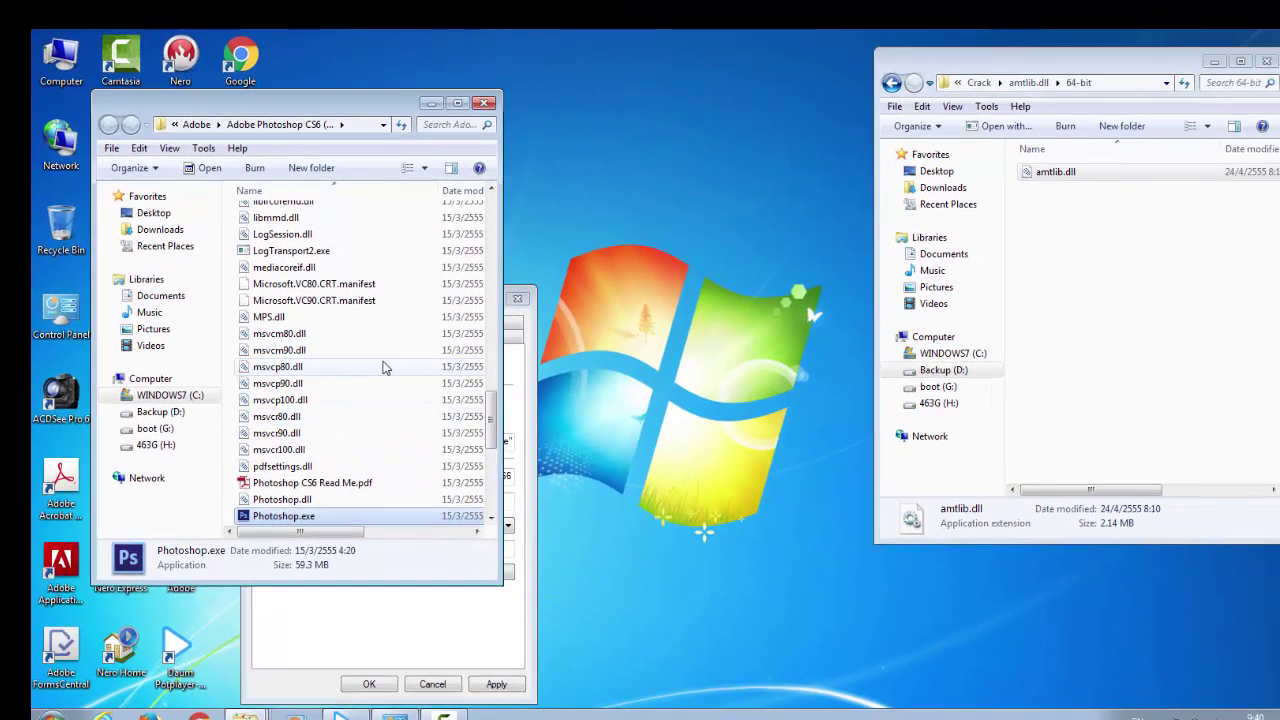
right_click(402, 344)
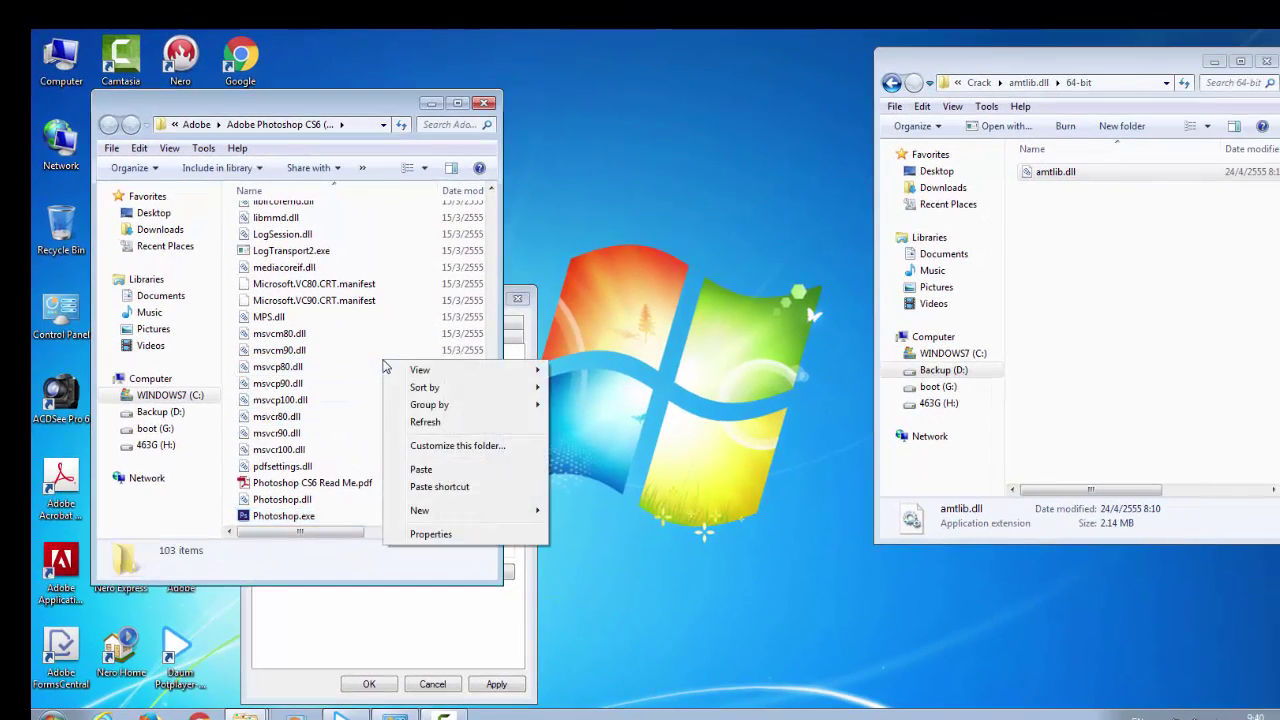
left_click(420, 470)
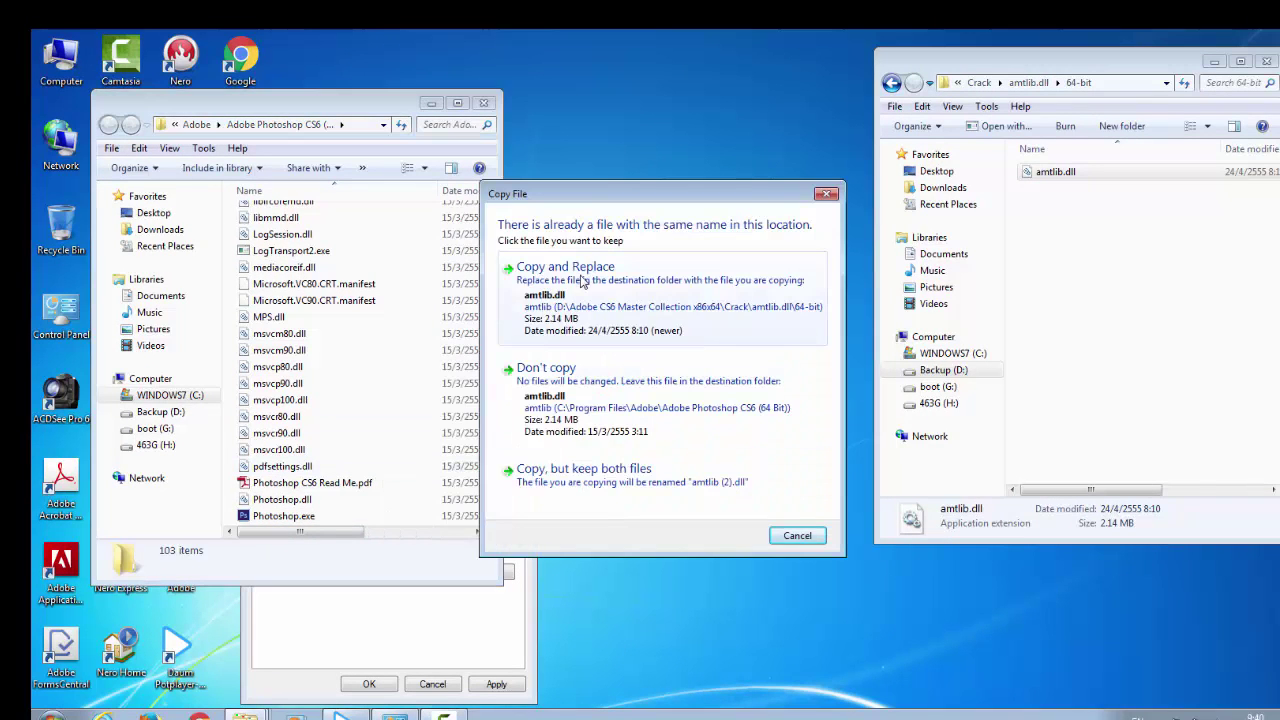
left_click(583, 282)
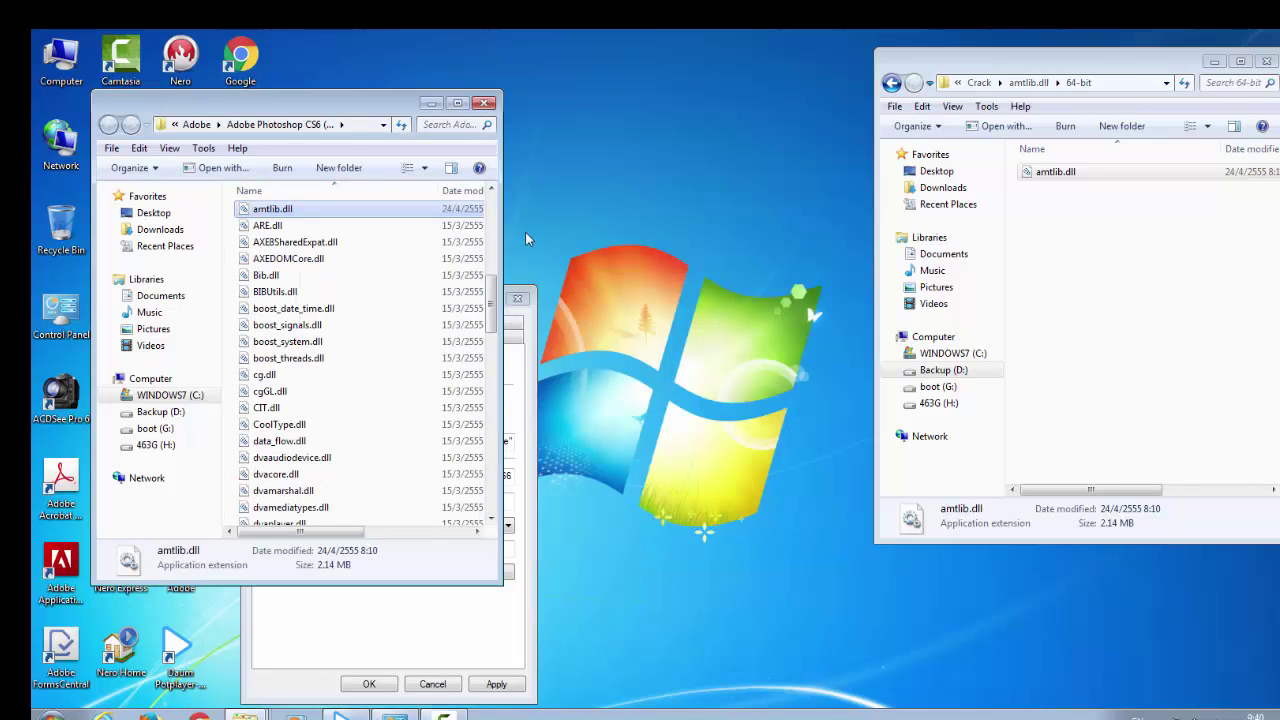
Close the Photoshop folder and properties windows and open the program folder of Illustrator CS6 (64 Bit) through its desktop shortcut's properties
left_click(487, 104)
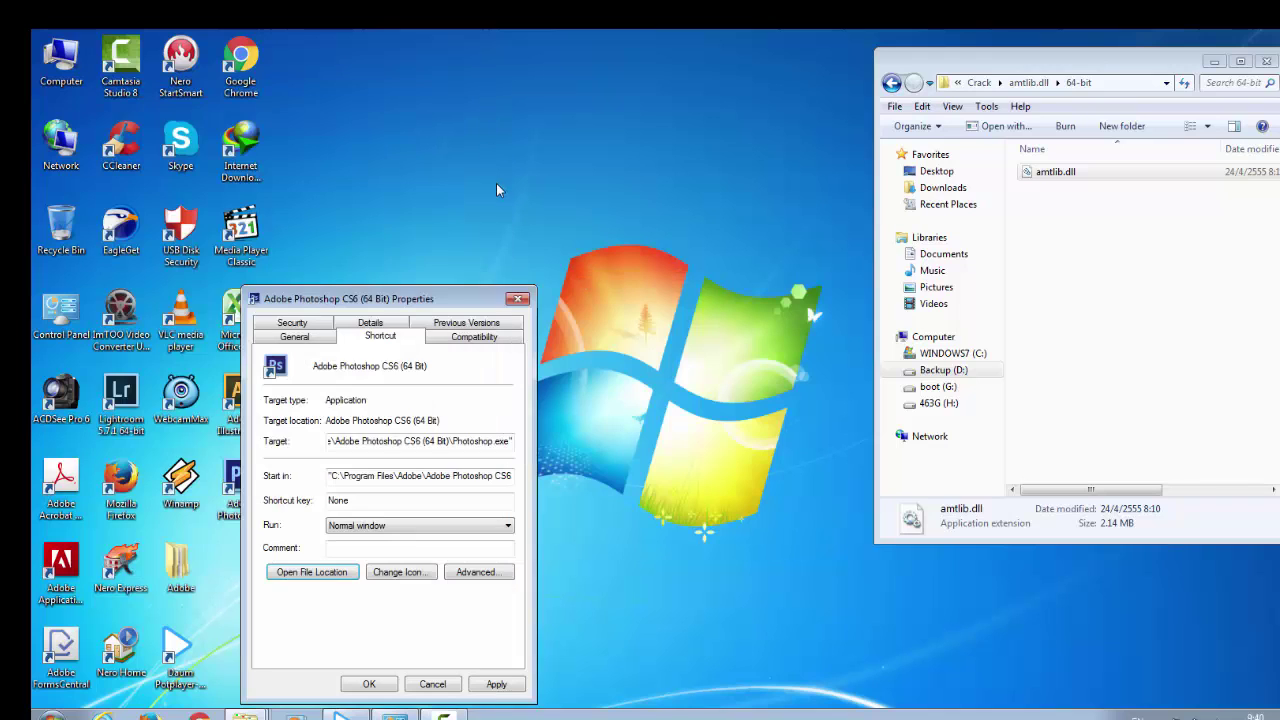
left_click(518, 298)
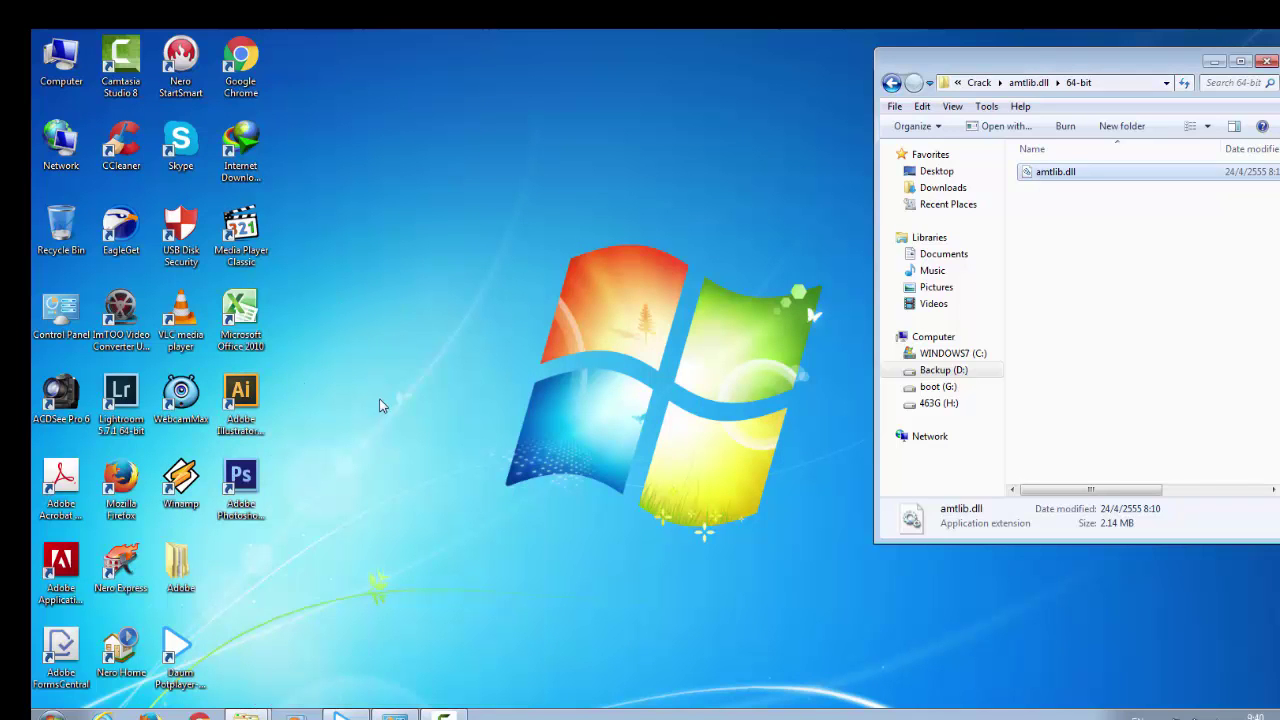
right_click(243, 407)
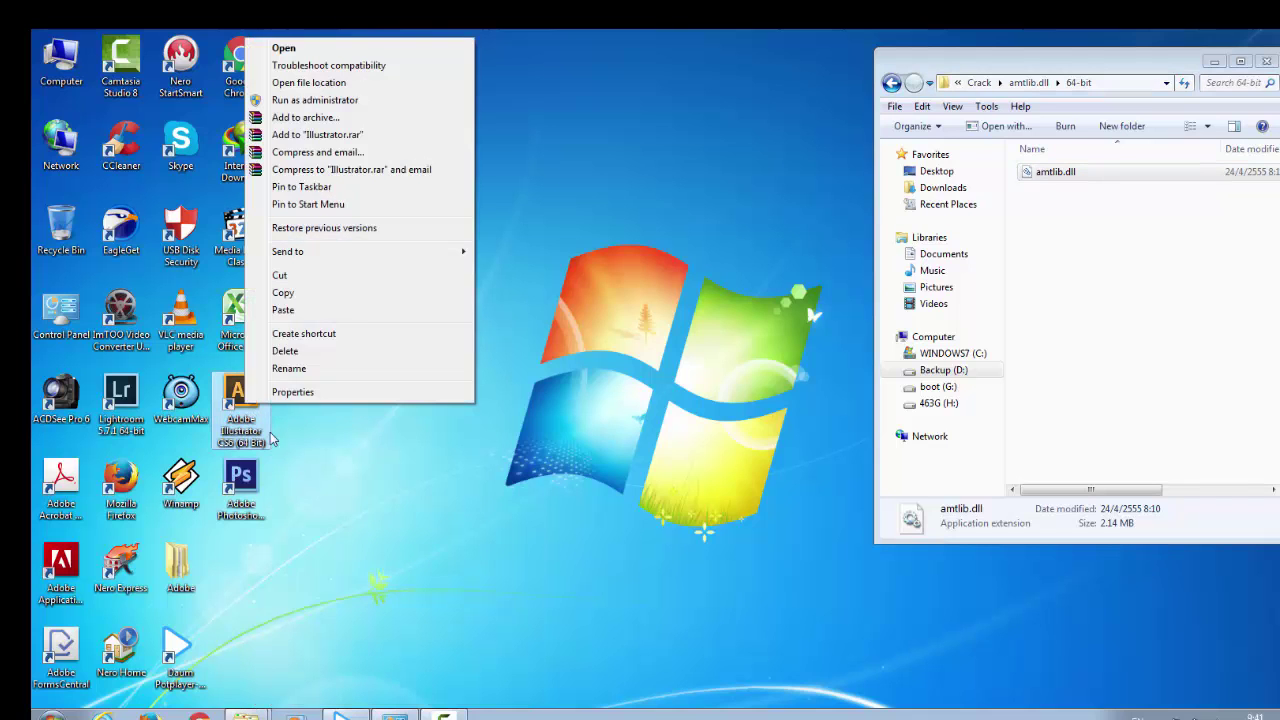
left_click(325, 395)
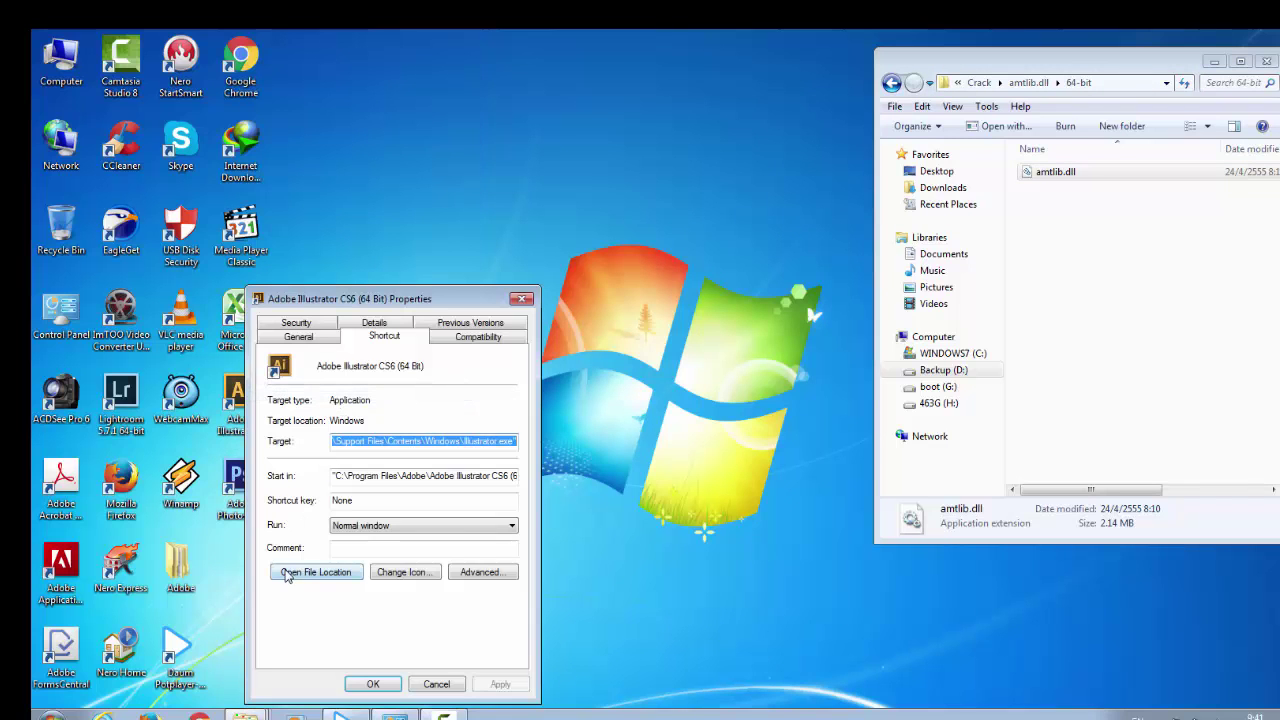
left_click(291, 575)
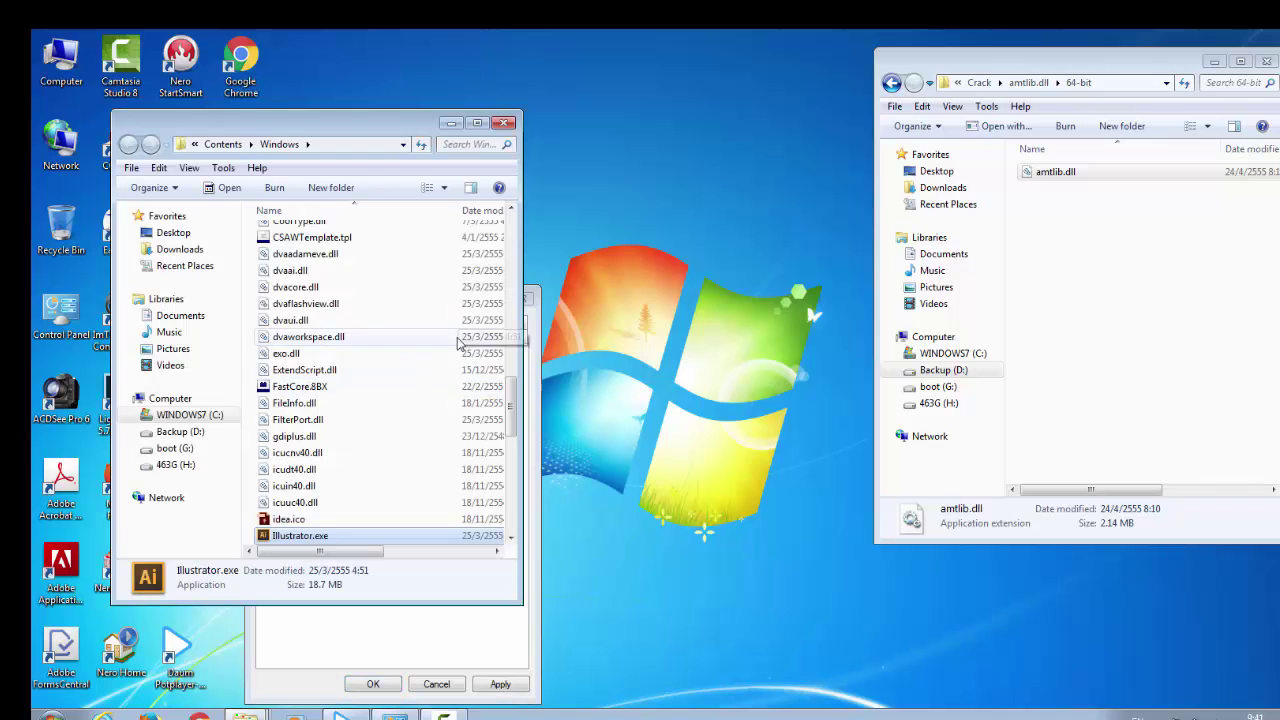
Replace amtlib.dll in Illustrator's Windows program folder with the copied file and close the folder and shortcut properties
right_click(410, 353)
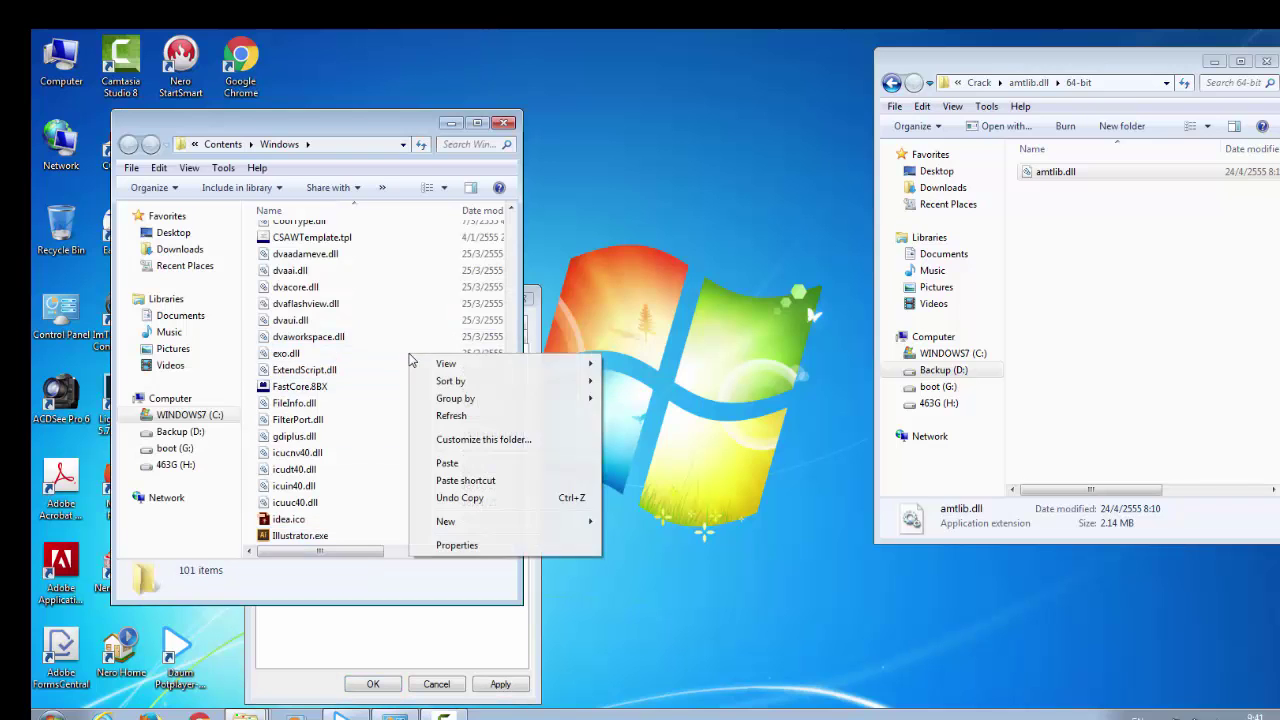
left_click(461, 465)
left_click(600, 277)
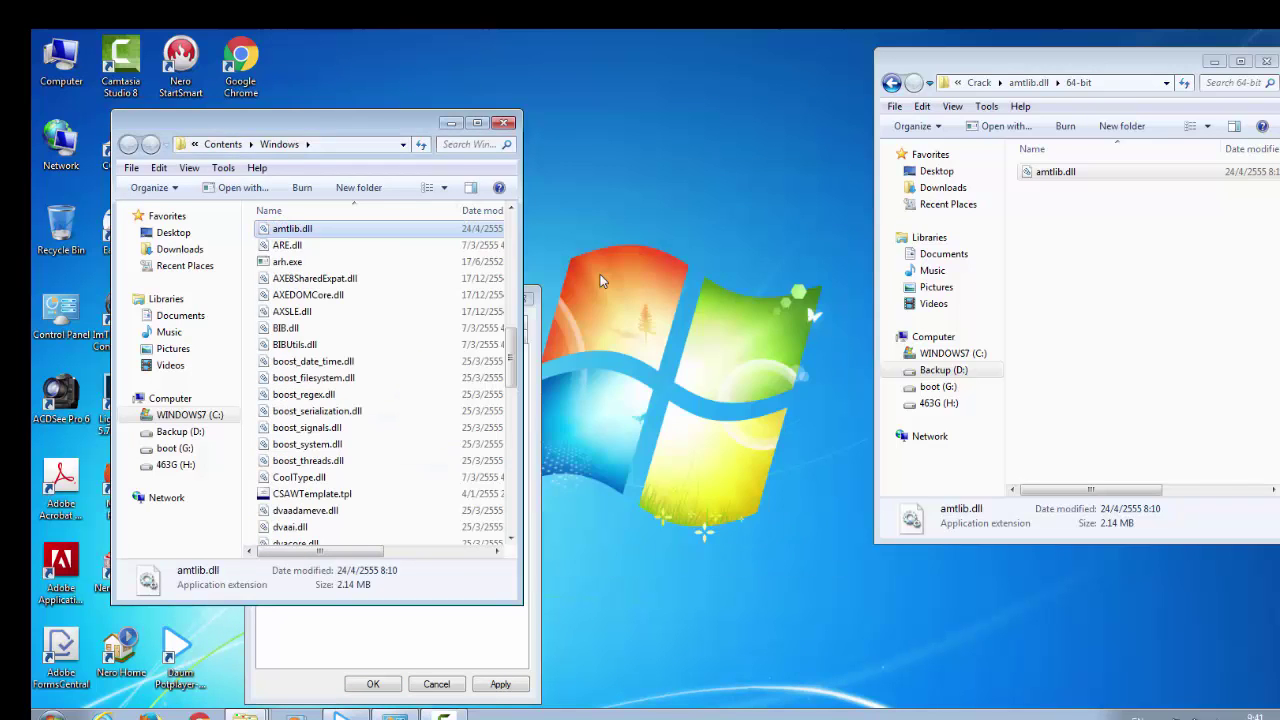
left_click(505, 122)
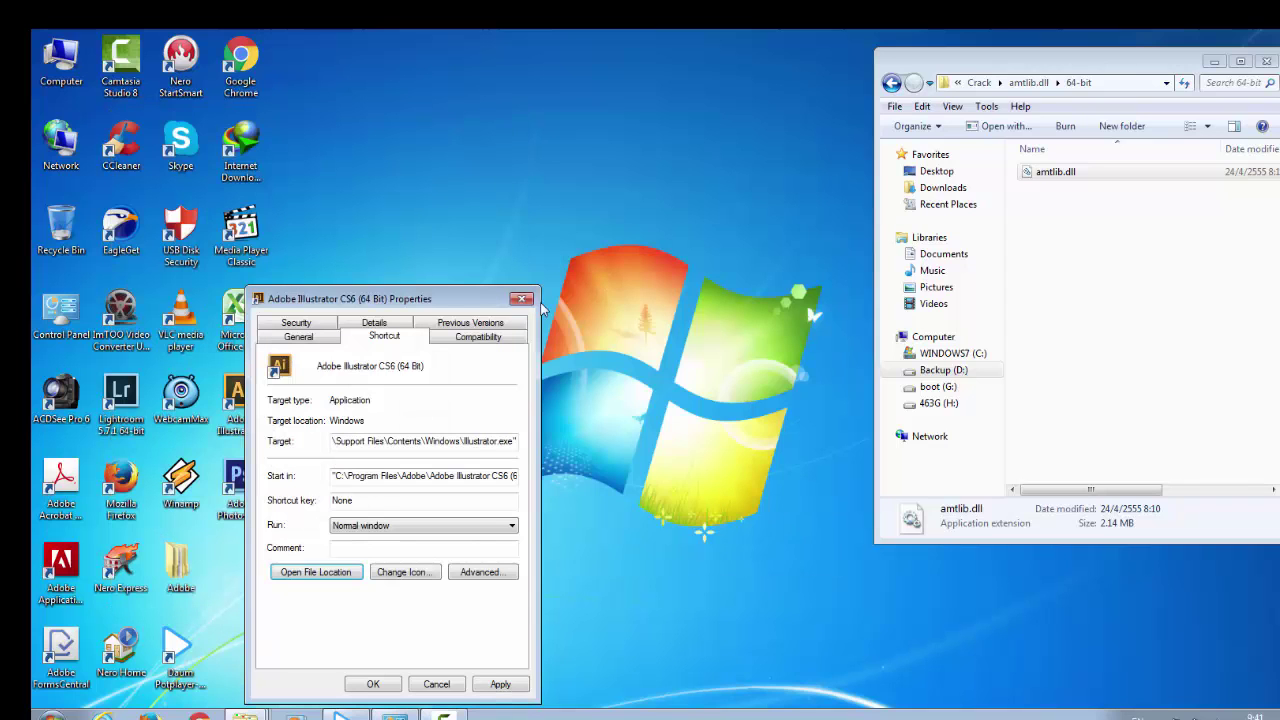
left_click(380, 688)
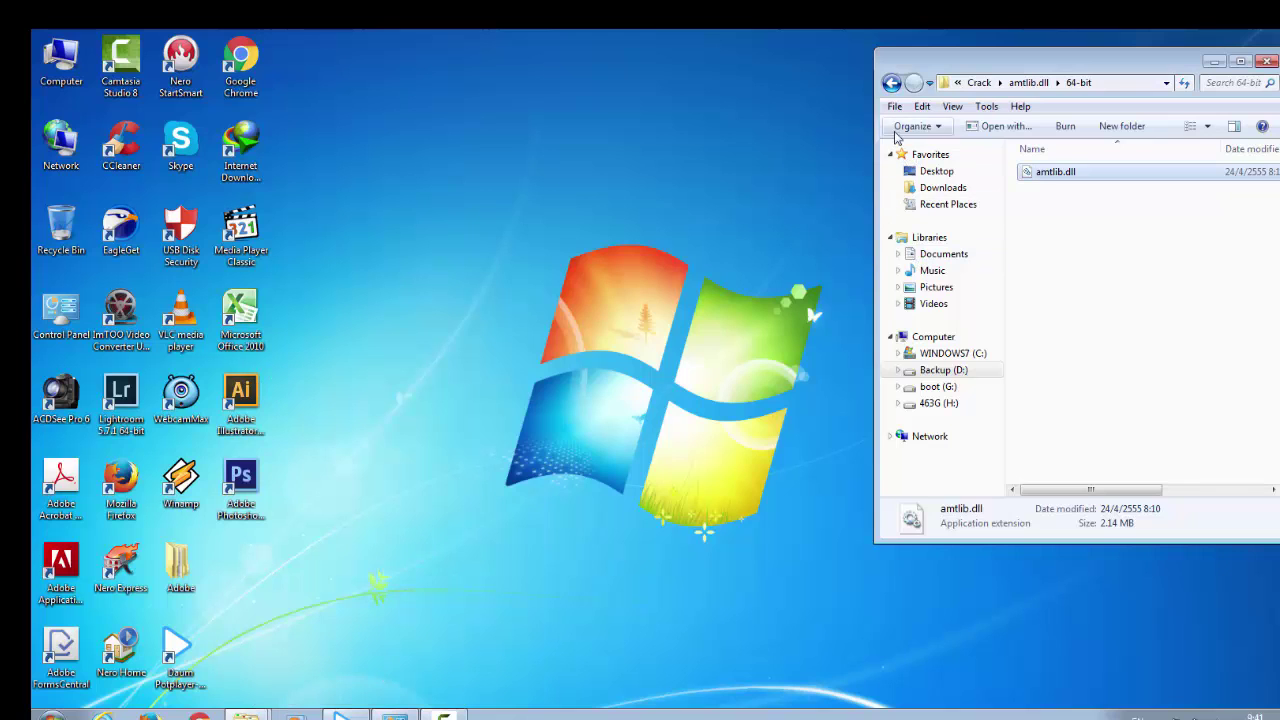
Go back from the 64-bit crack folder to the root of Backup (D:) and refresh the desktop
left_click(891, 84)
left_click(891, 84)
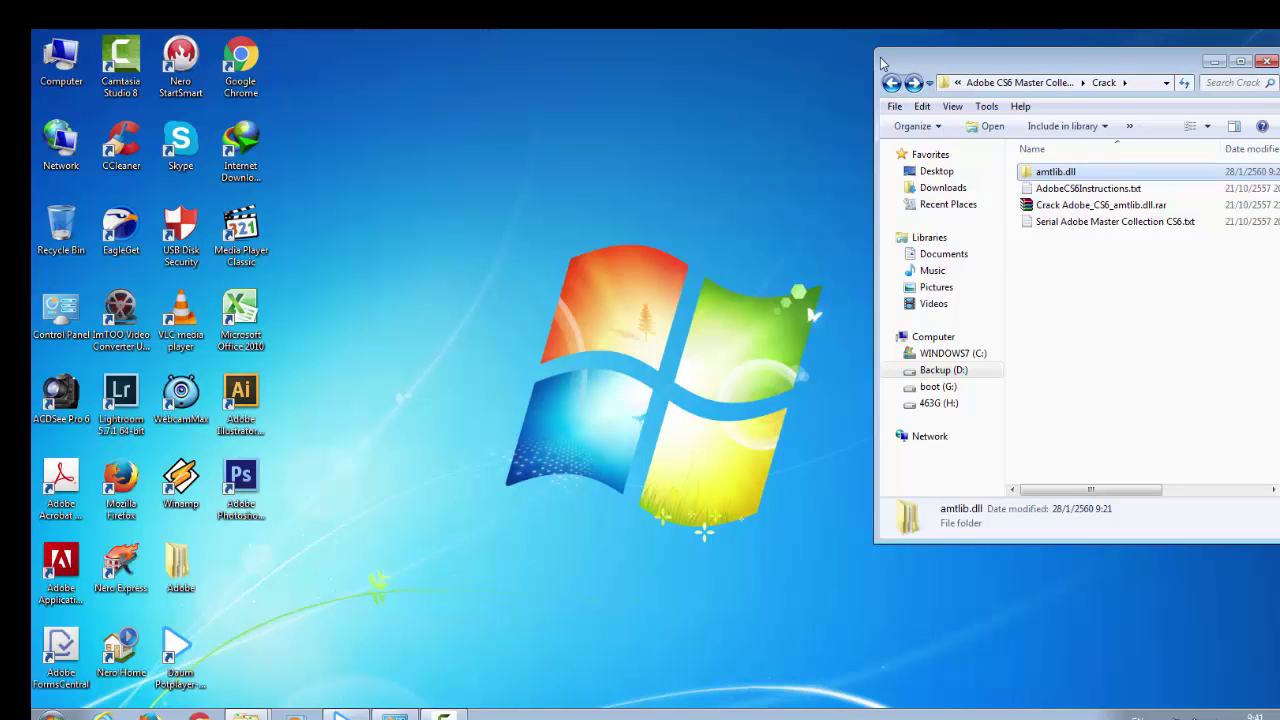
left_click(891, 84)
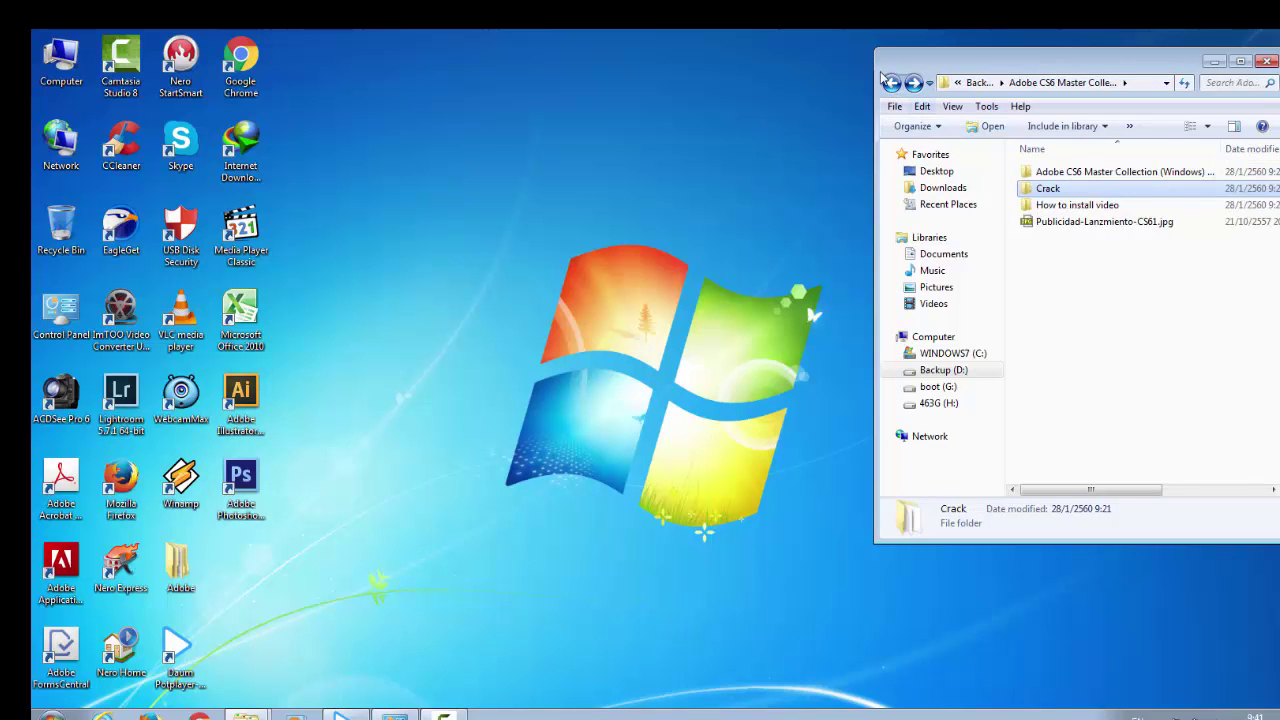
left_click(891, 84)
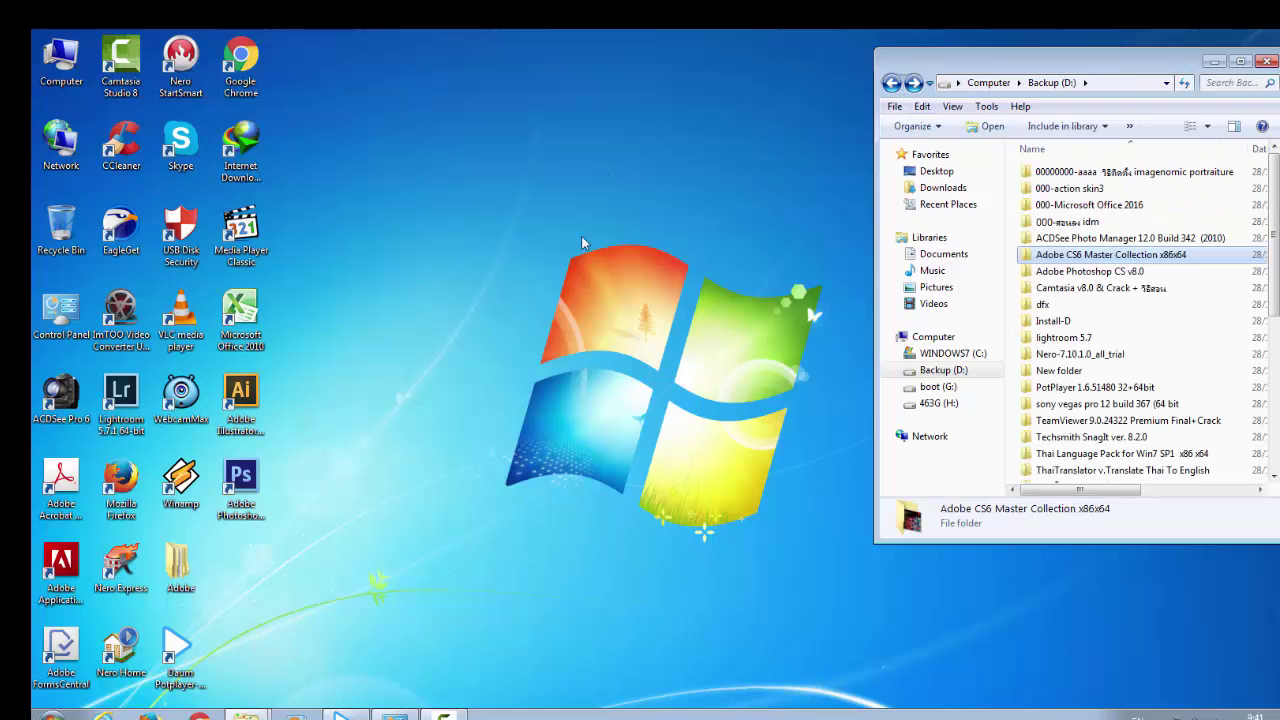
right_click(343, 419)
left_click(372, 465)
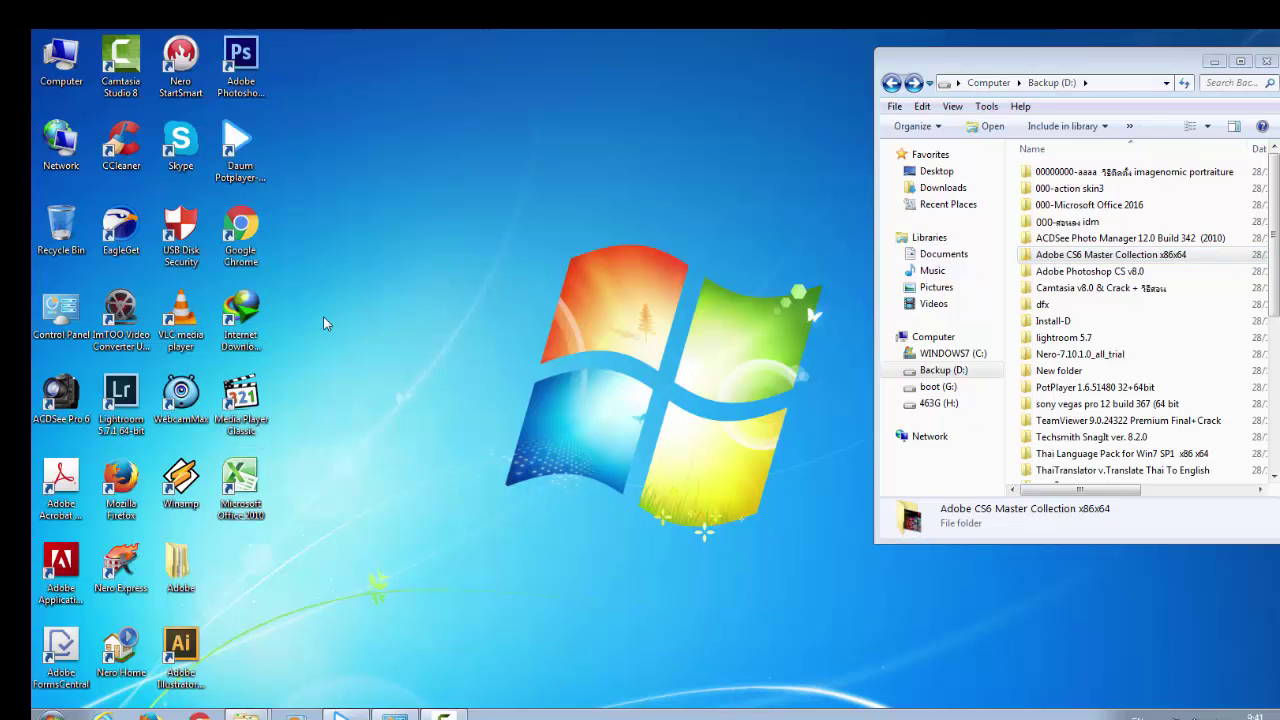
Launch Photoshop CS6 from its desktop shortcut to check that it starts, and close it again
double_click(240, 62)
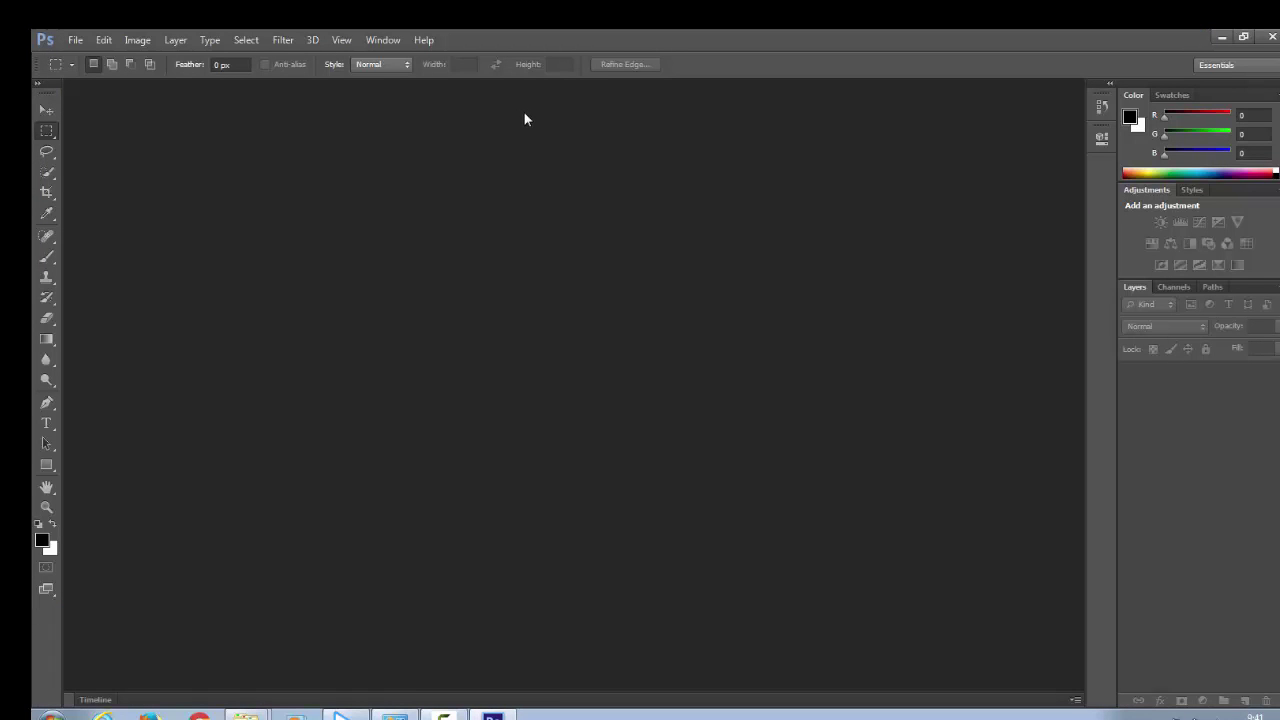
left_click(39, 84)
left_click(1272, 37)
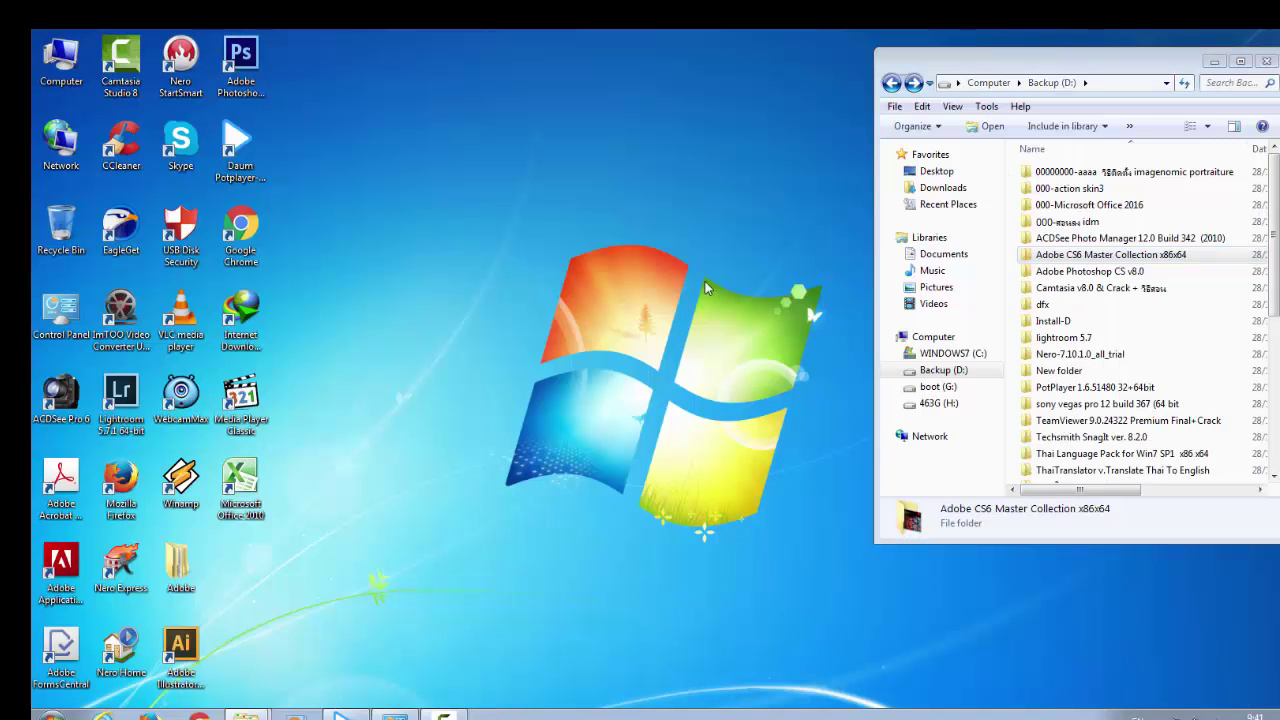
left_click(181, 650)
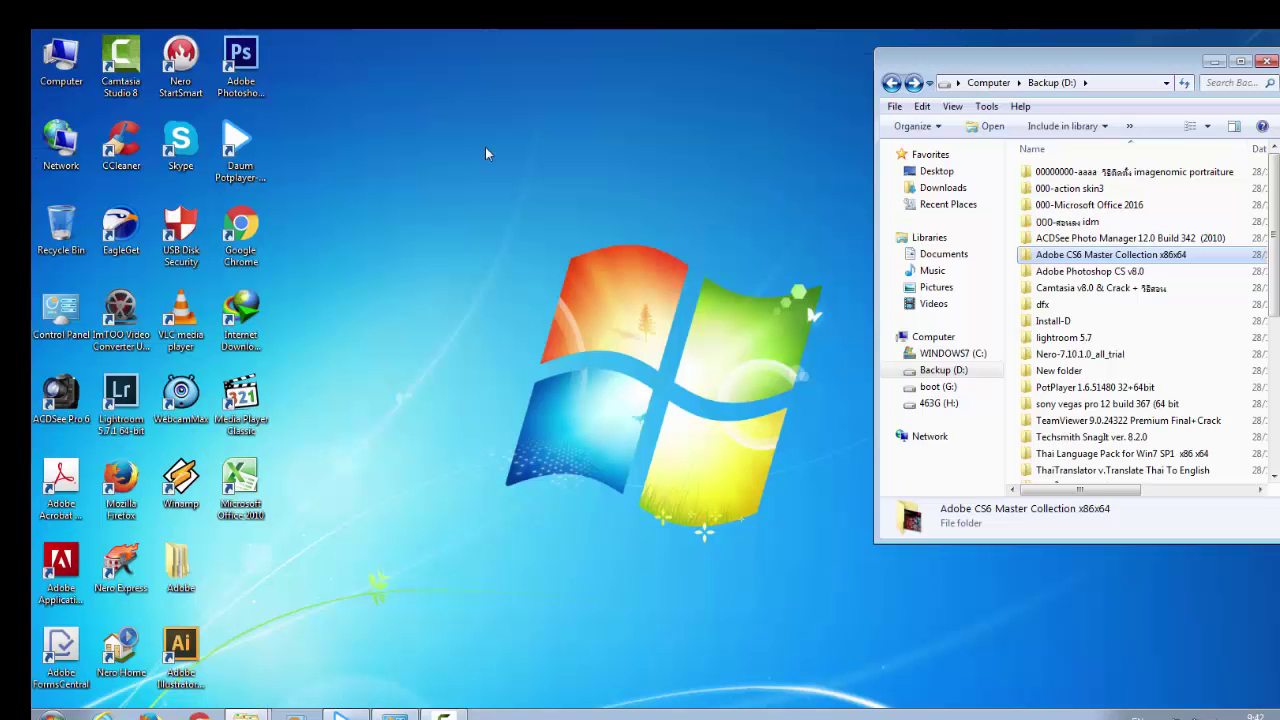
right_click(452, 144)
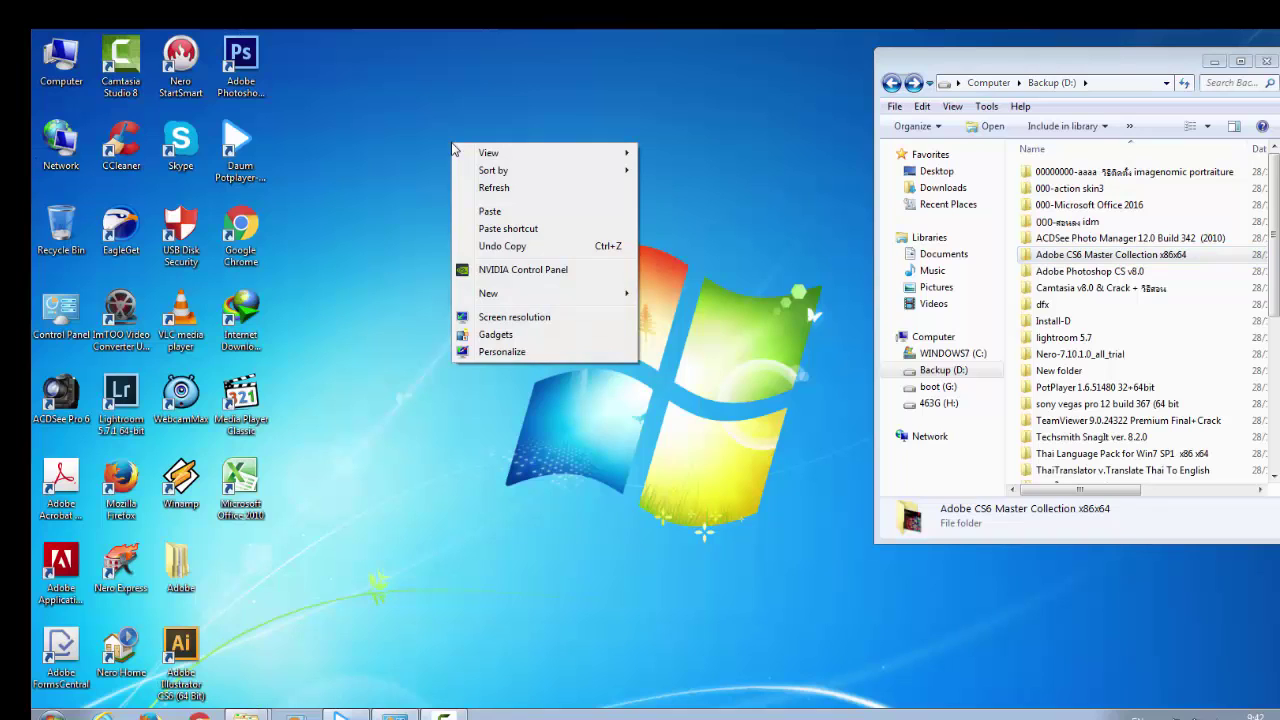
left_click(533, 190)
right_click(514, 237)
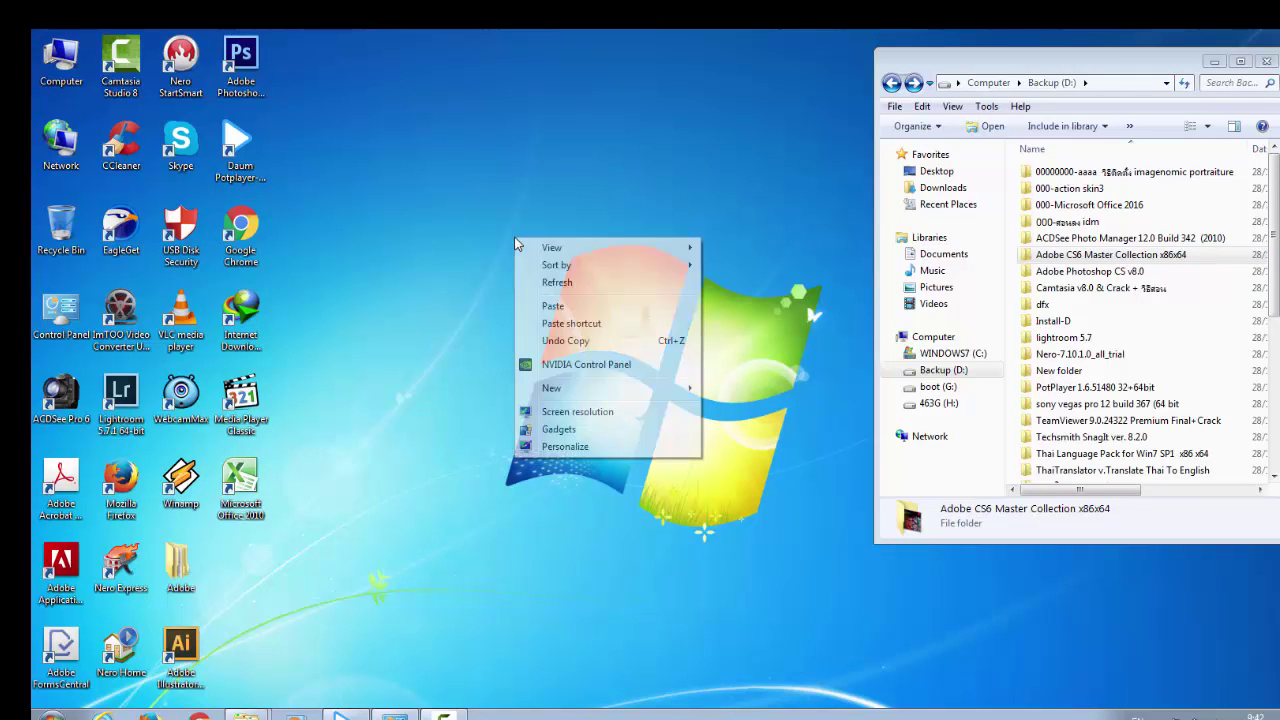
left_click(558, 285)
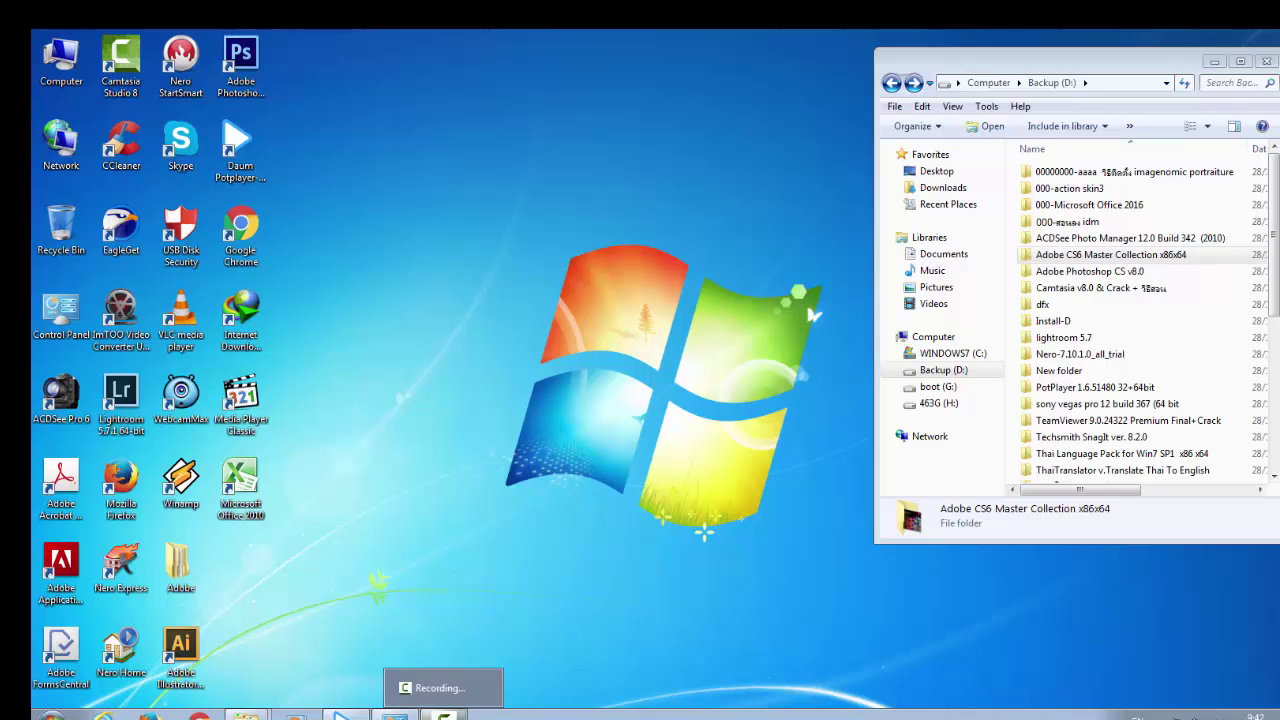
left_click(1006, 705)
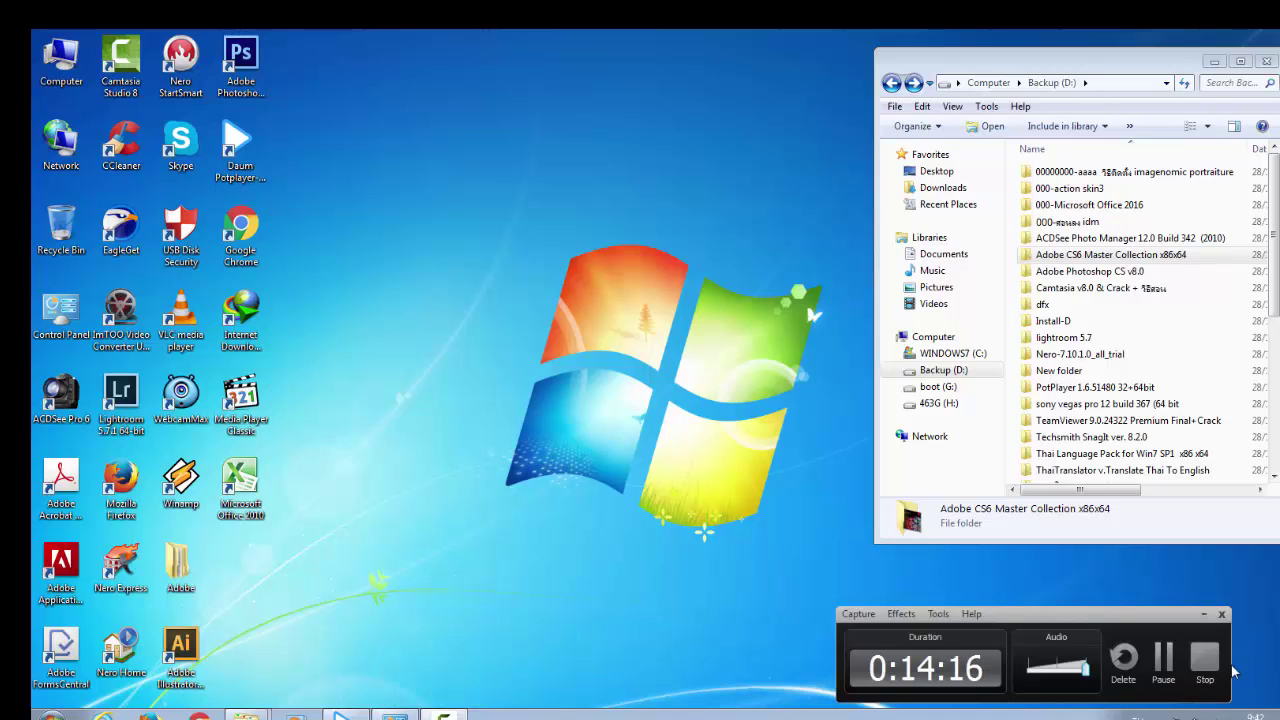